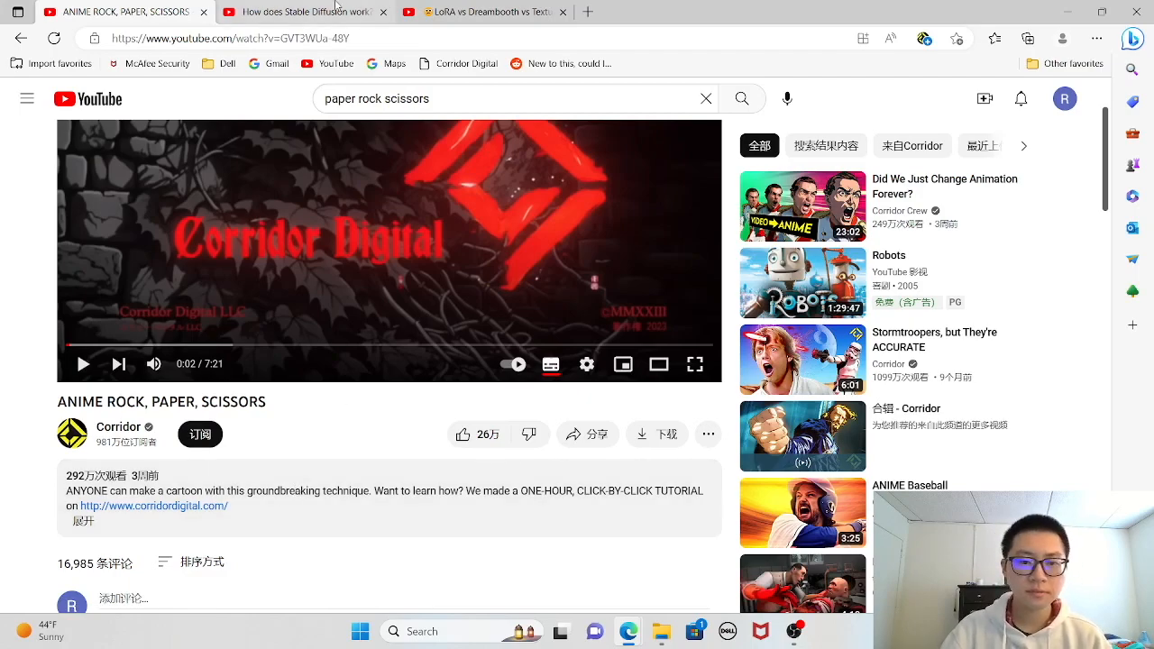
- View the videos on how Stable Diffusion works and on LoRA vs Dreambooth
{"action": "left_click", "coordinate": [307, 12]}
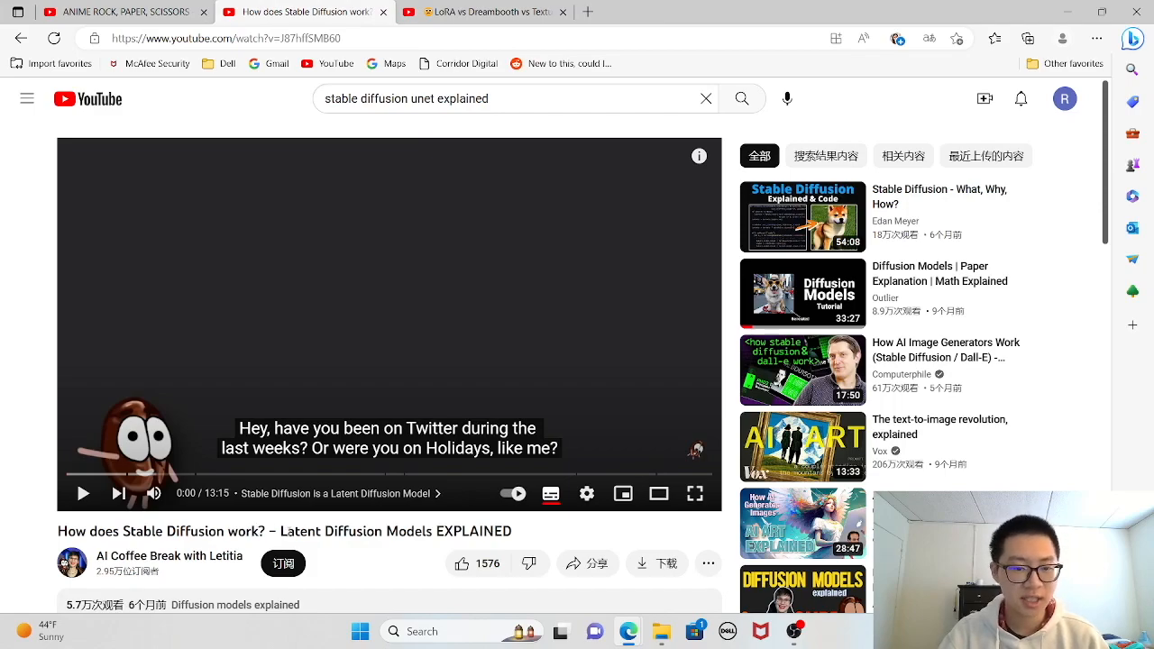
{"action": "left_click", "coordinate": [506, 9]}
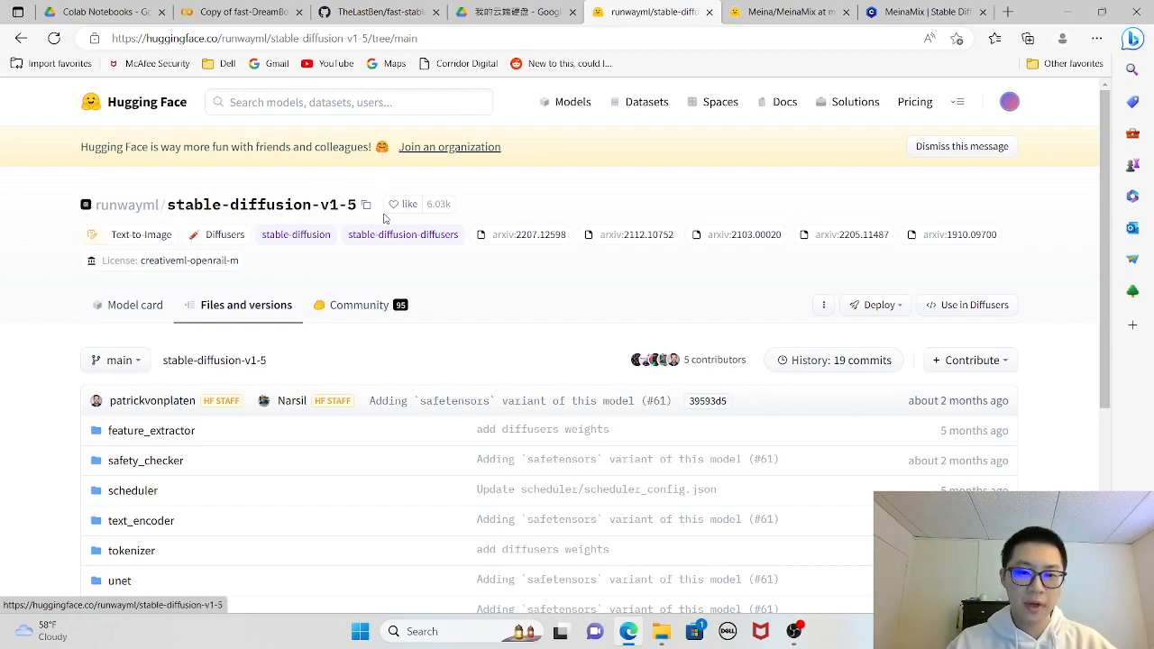
- Look through the runwayml/stable-diffusion-v1-5 files on Hugging Face and the MeinaMix model page on Civitai
{"action": "scroll", "coordinate": [420, 433], "scroll_direction": "down", "scroll_amount": 4}
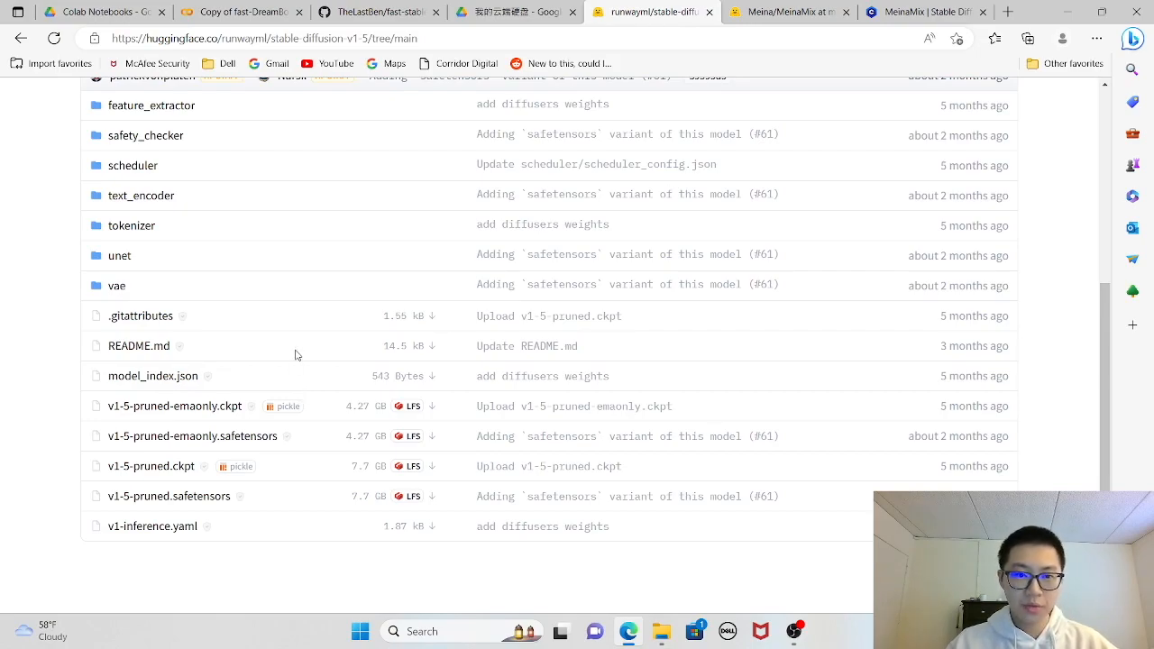
{"action": "left_click", "coordinate": [920, 11]}
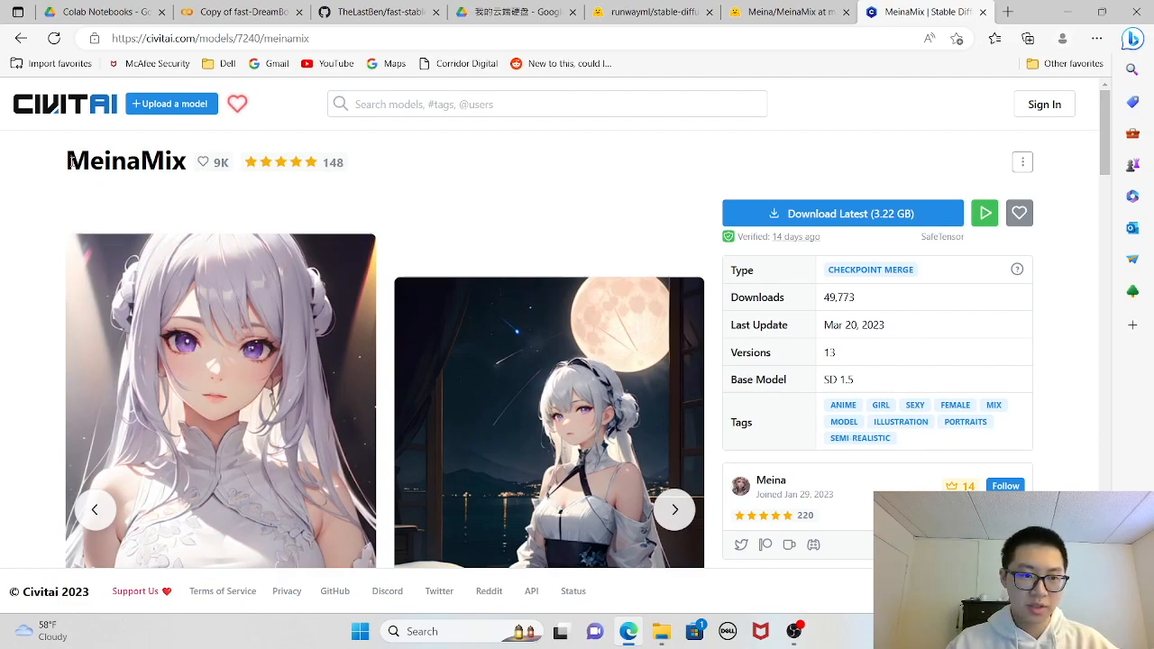
- Copy the link of Meina V8 pruned.safetensors from the Meina/MeinaMix repository on Hugging Face
{"action": "left_click", "coordinate": [790, 11]}
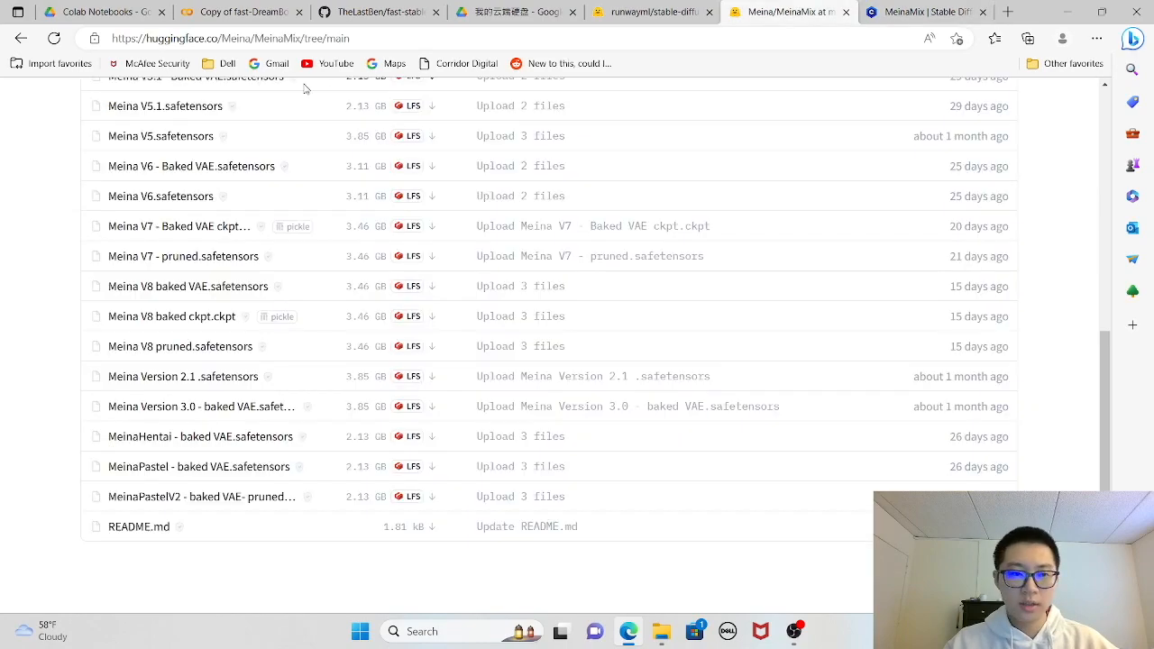
{"action": "scroll", "coordinate": [367, 334], "scroll_direction": "up", "scroll_amount": 5}
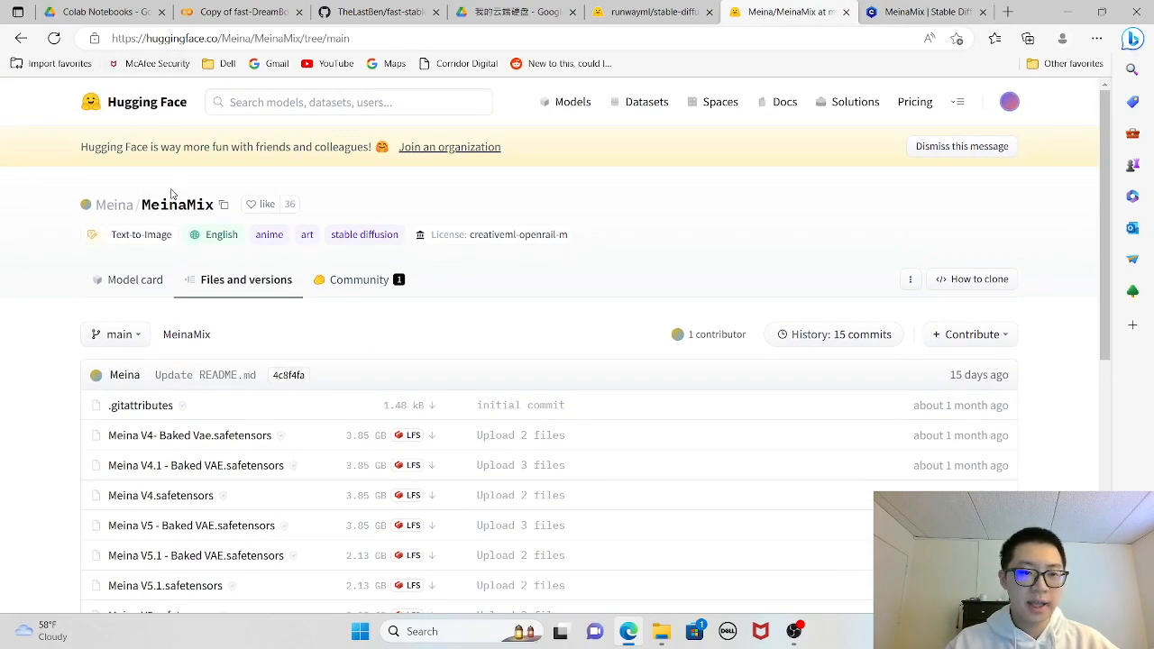
{"action": "scroll", "coordinate": [244, 322], "scroll_direction": "down", "scroll_amount": 3}
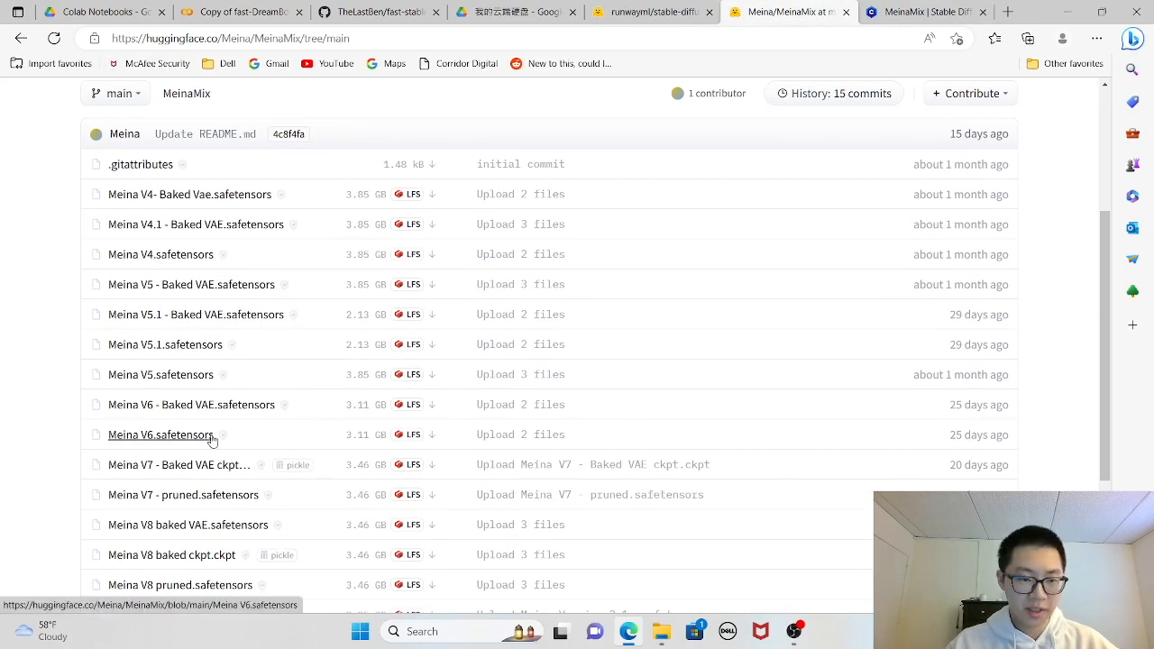
{"action": "scroll", "coordinate": [211, 440], "scroll_direction": "down", "scroll_amount": 1}
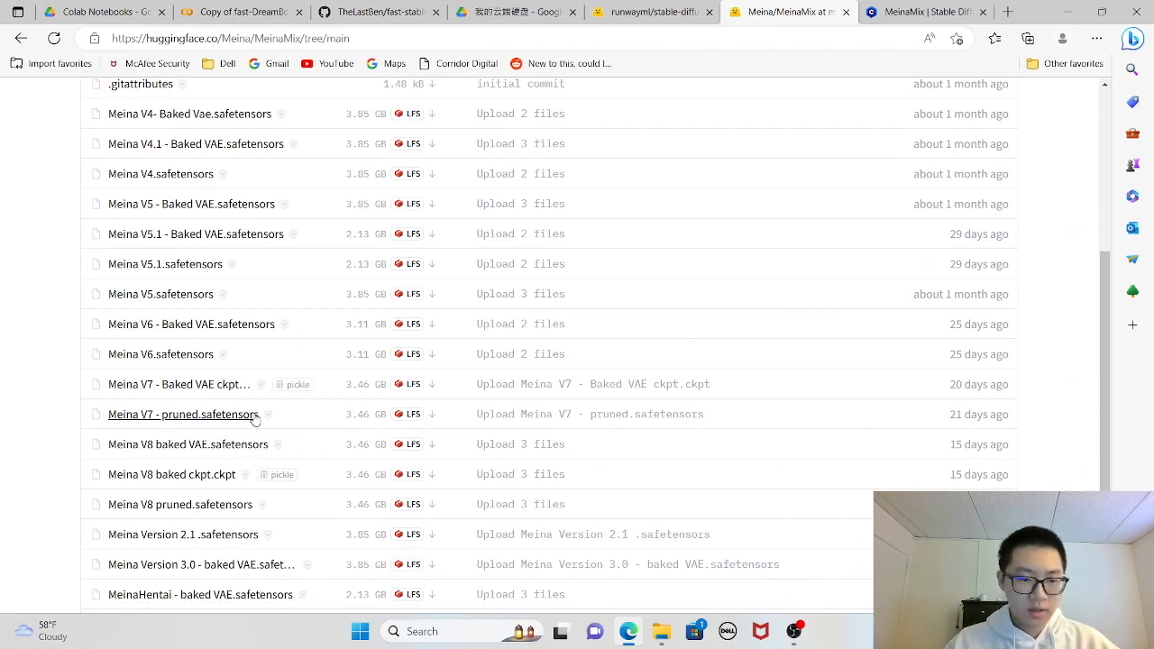
{"action": "scroll", "coordinate": [298, 403], "scroll_direction": "down", "scroll_amount": 1}
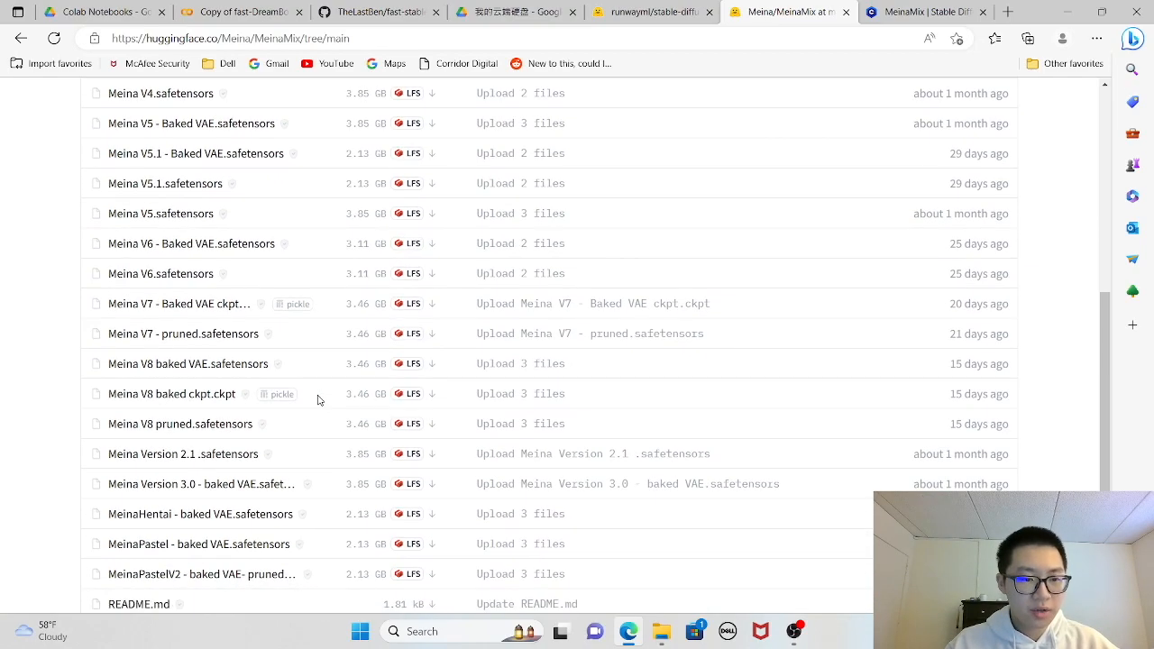
{"action": "right_click", "coordinate": [181, 425]}
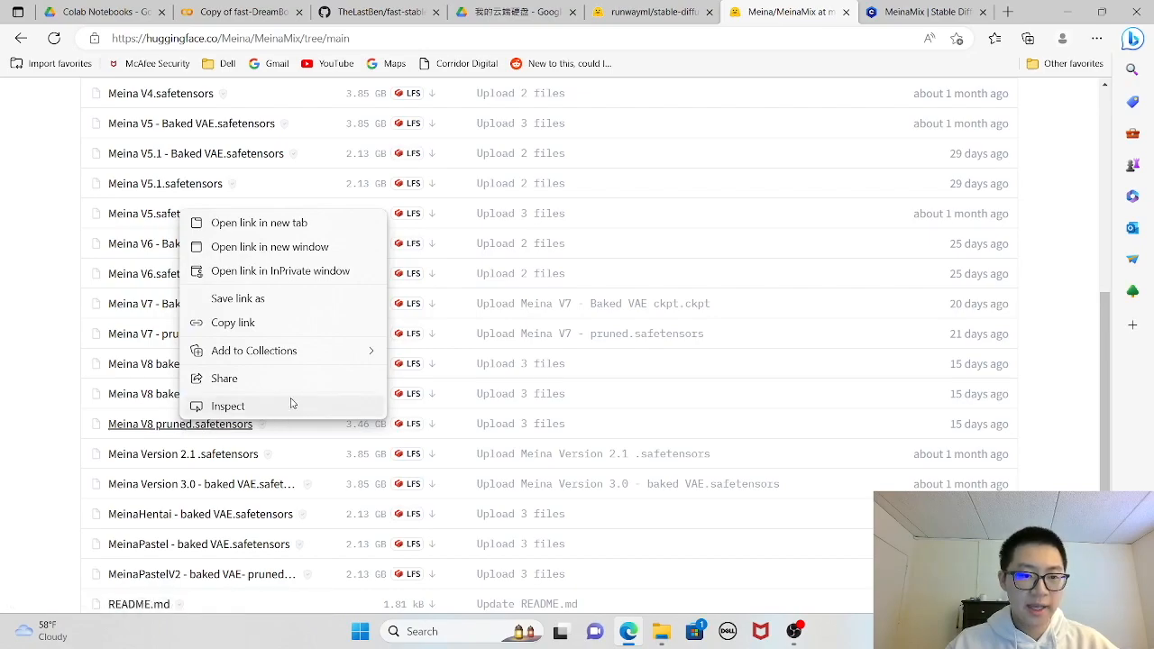
{"action": "left_click", "coordinate": [259, 327]}
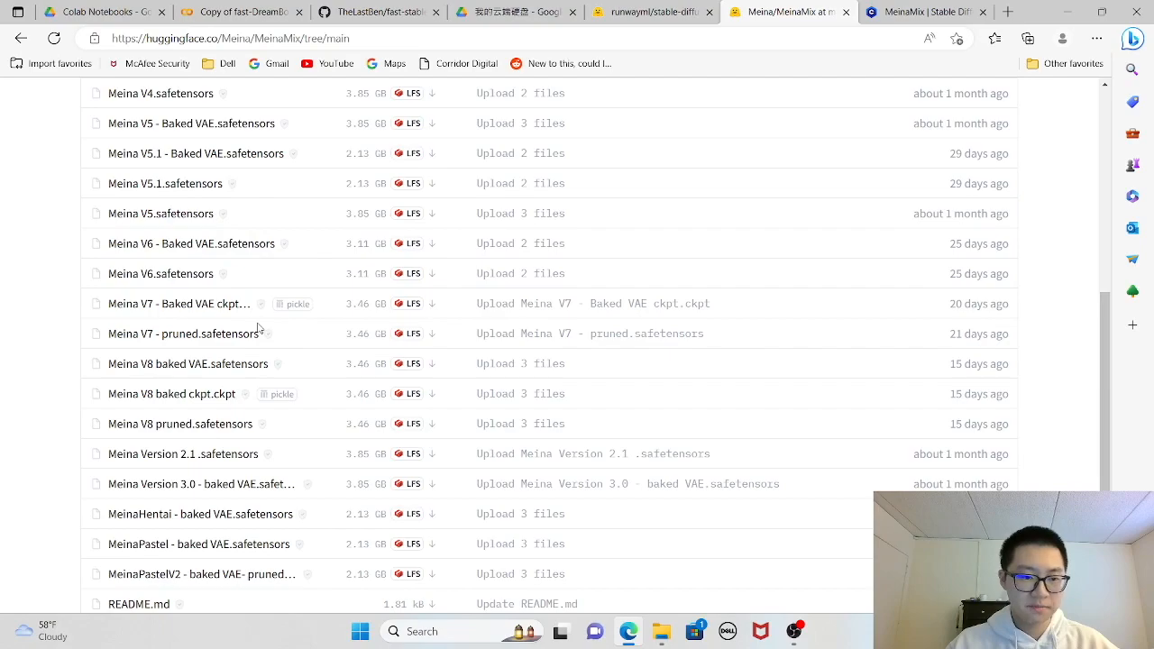
- Open the DreamBooth Colab notebook from the README of the TheLastBen/fast-stable-diffusion repository on GitHub
{"action": "key", "text": "ctrl+3"}
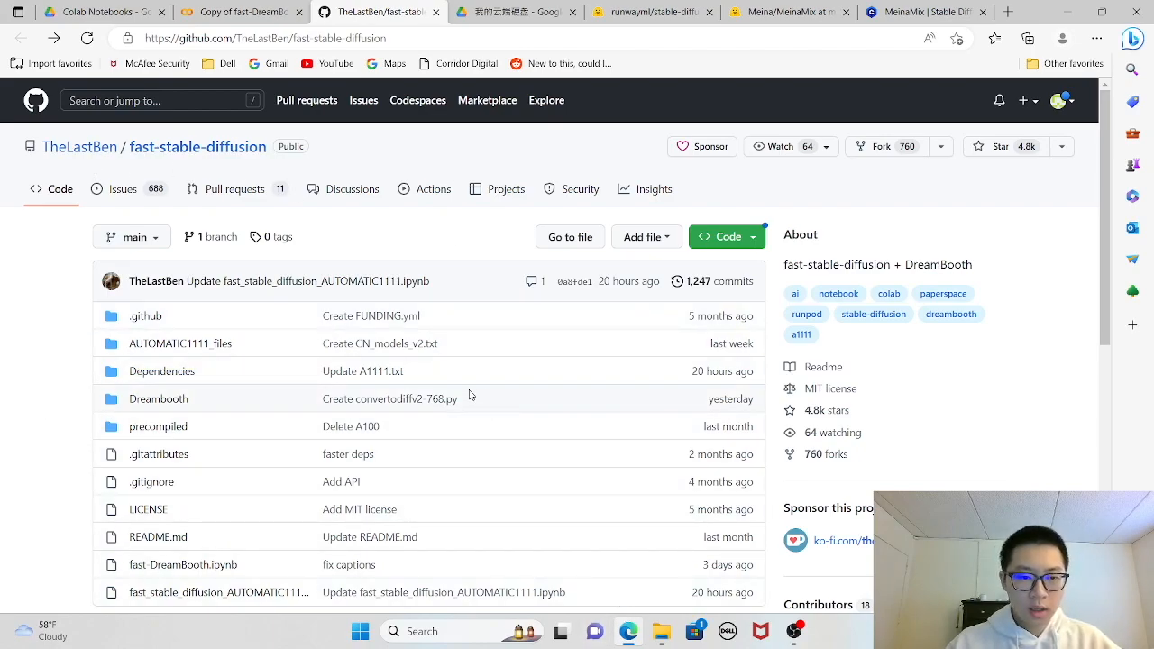
{"action": "scroll", "coordinate": [544, 401], "scroll_direction": "down", "scroll_amount": 1}
{"action": "scroll", "coordinate": [544, 401], "scroll_direction": "down", "scroll_amount": 5}
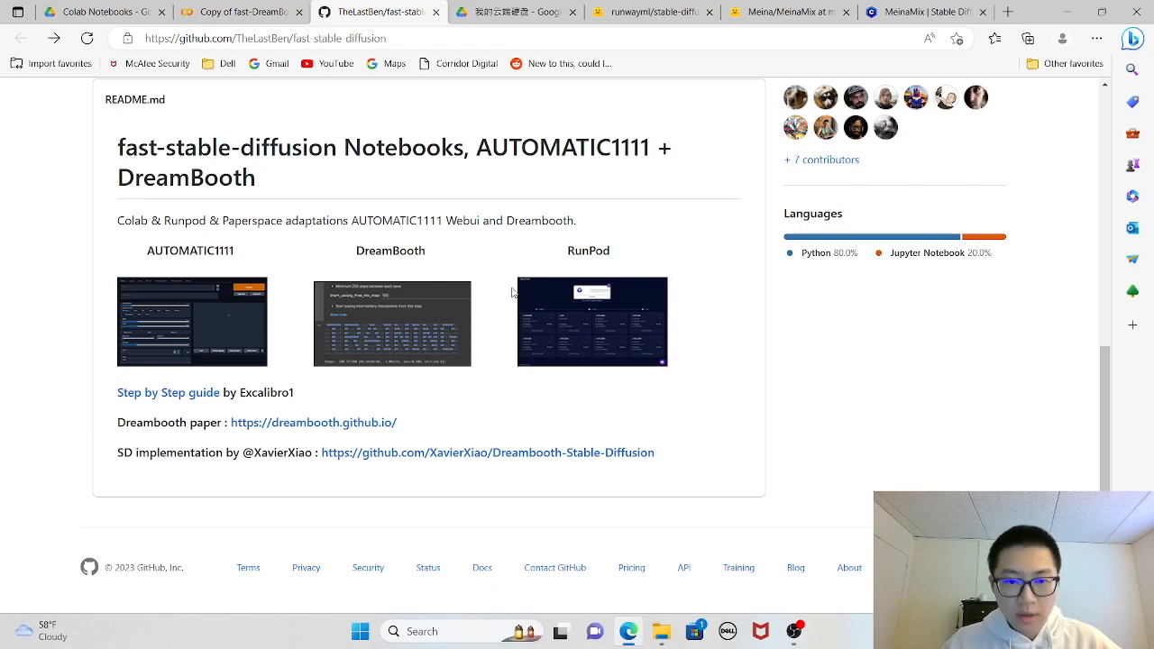
{"action": "left_click", "coordinate": [385, 316]}
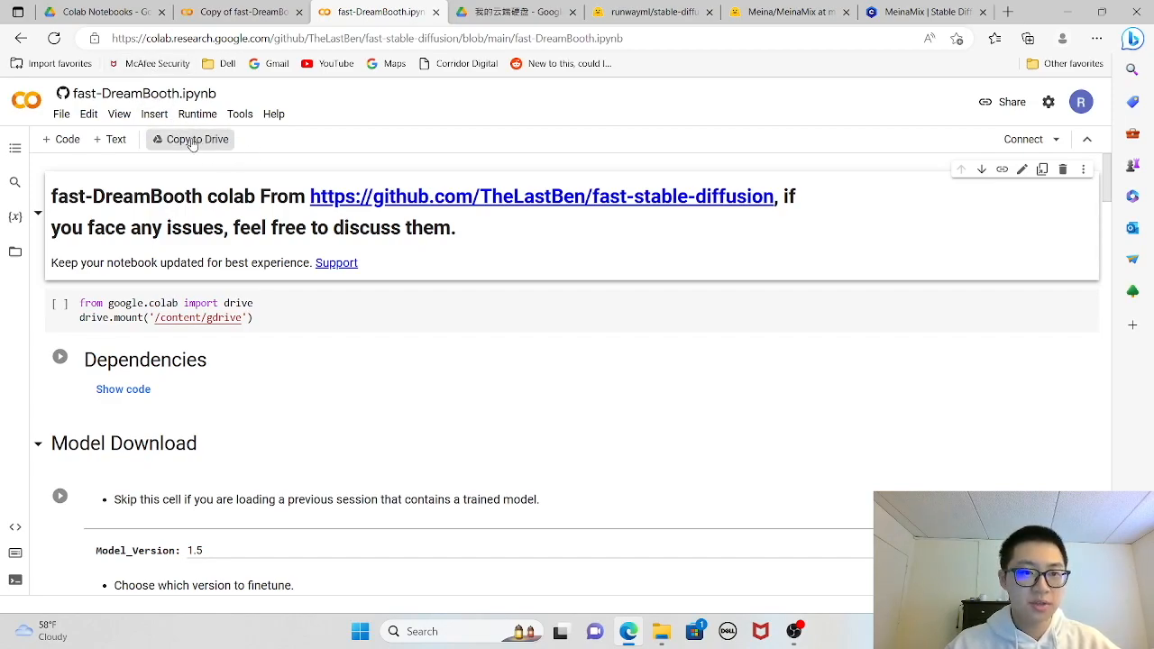
- Run the Google Drive mount cell in the Copy of fast-DreamBooth notebook and complete the car-image human verification
{"action": "left_click", "coordinate": [242, 12]}
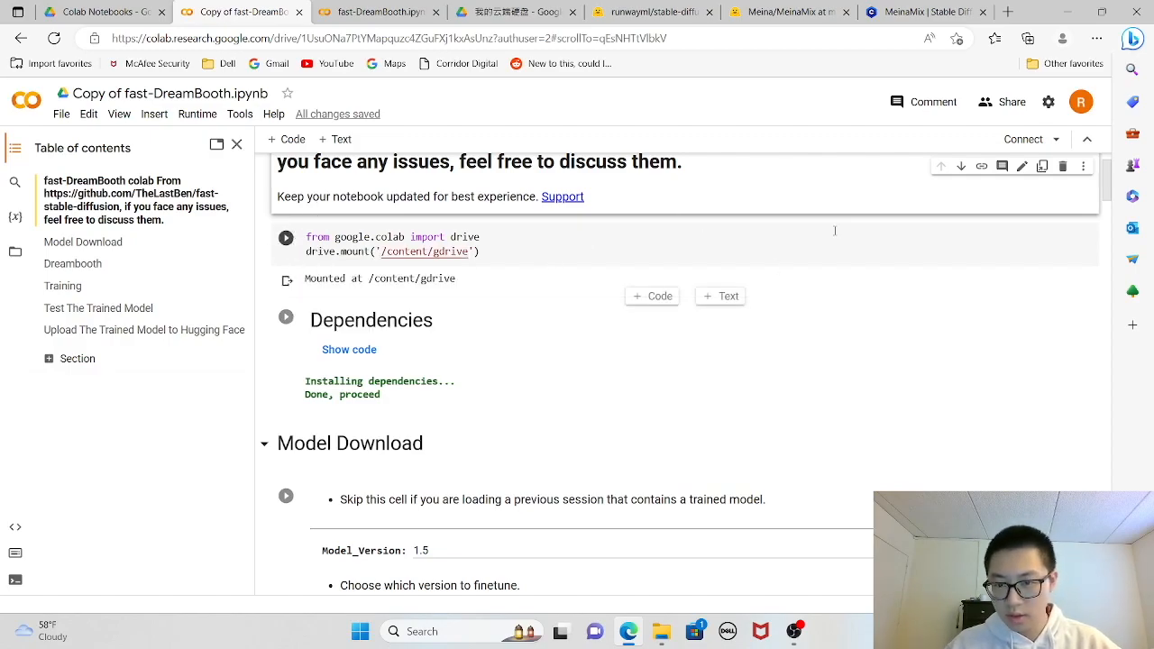
{"action": "left_click", "coordinate": [286, 239]}
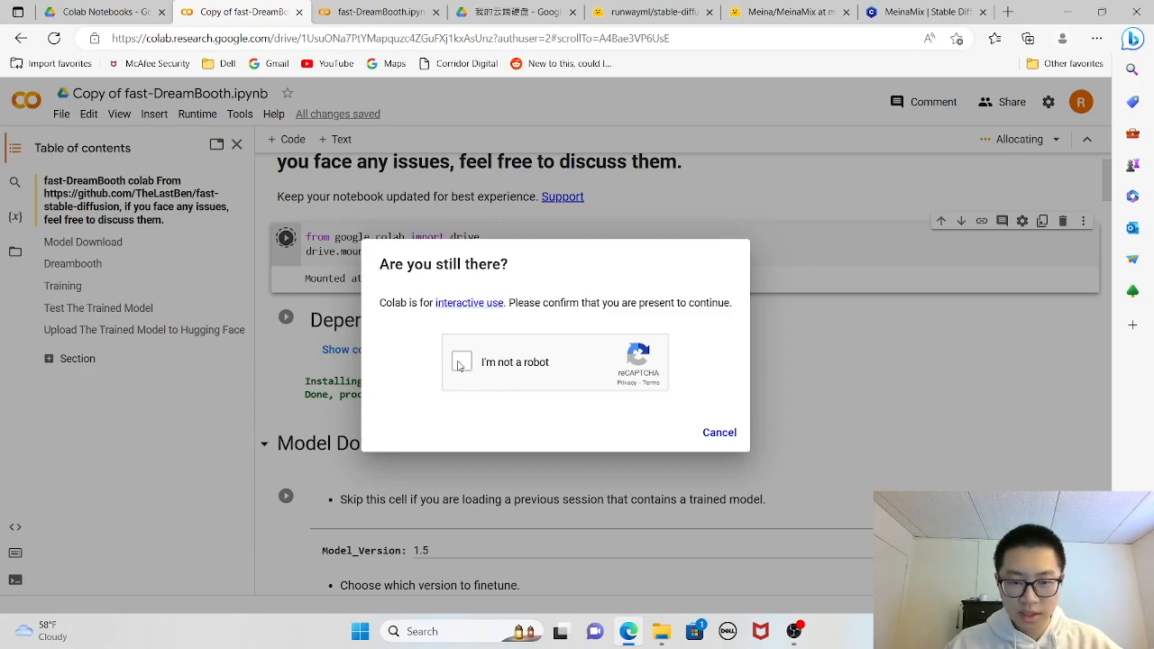
{"action": "left_click", "coordinate": [460, 363]}
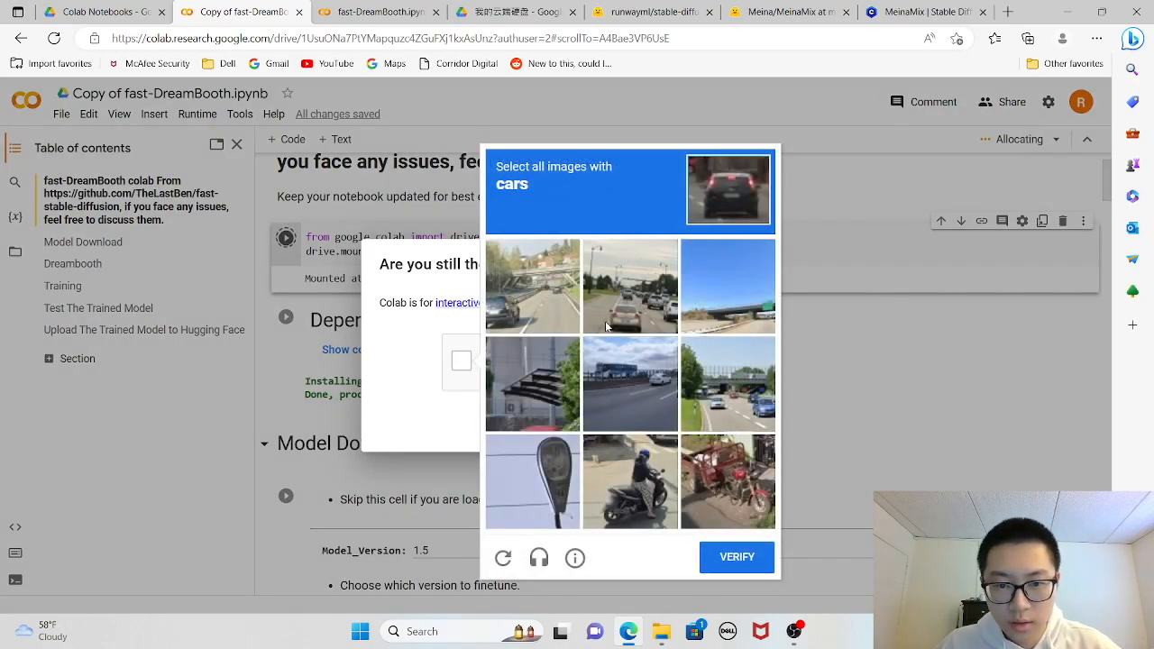
{"action": "left_click", "coordinate": [609, 322]}
{"action": "left_click", "coordinate": [521, 309]}
{"action": "left_click", "coordinate": [663, 407]}
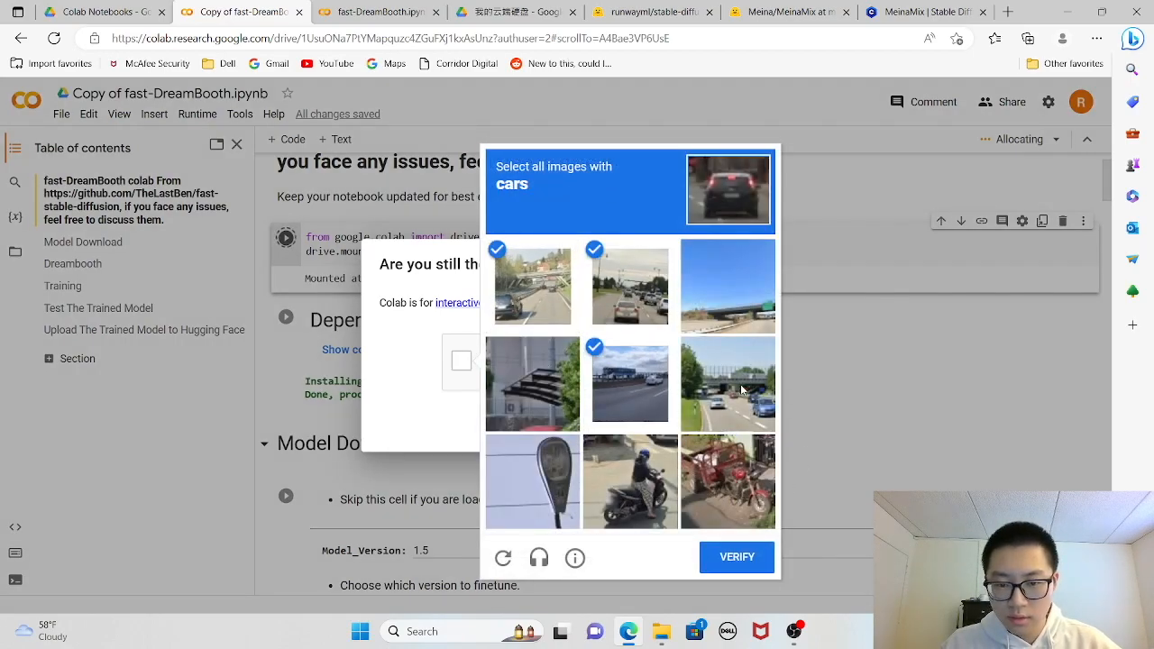
{"action": "left_click", "coordinate": [743, 390]}
{"action": "left_click", "coordinate": [730, 554]}
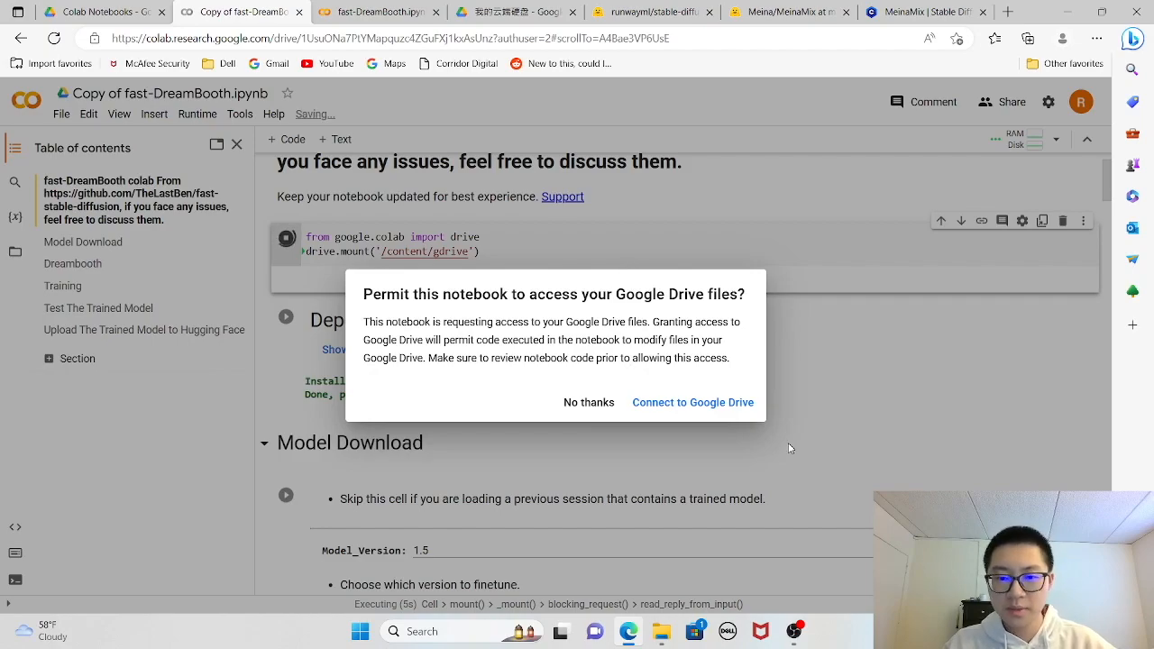
- Connect the notebook to Google Drive by choosing the Google account and allowing the requested access
{"action": "left_click", "coordinate": [685, 404]}
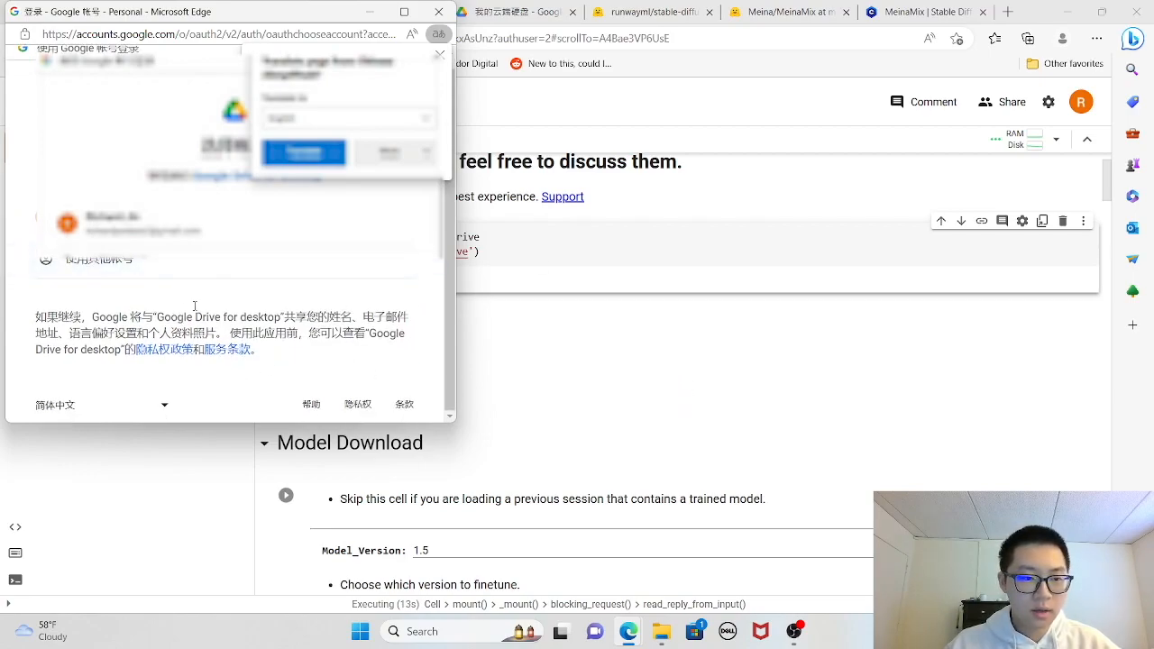
{"action": "left_click", "coordinate": [144, 224]}
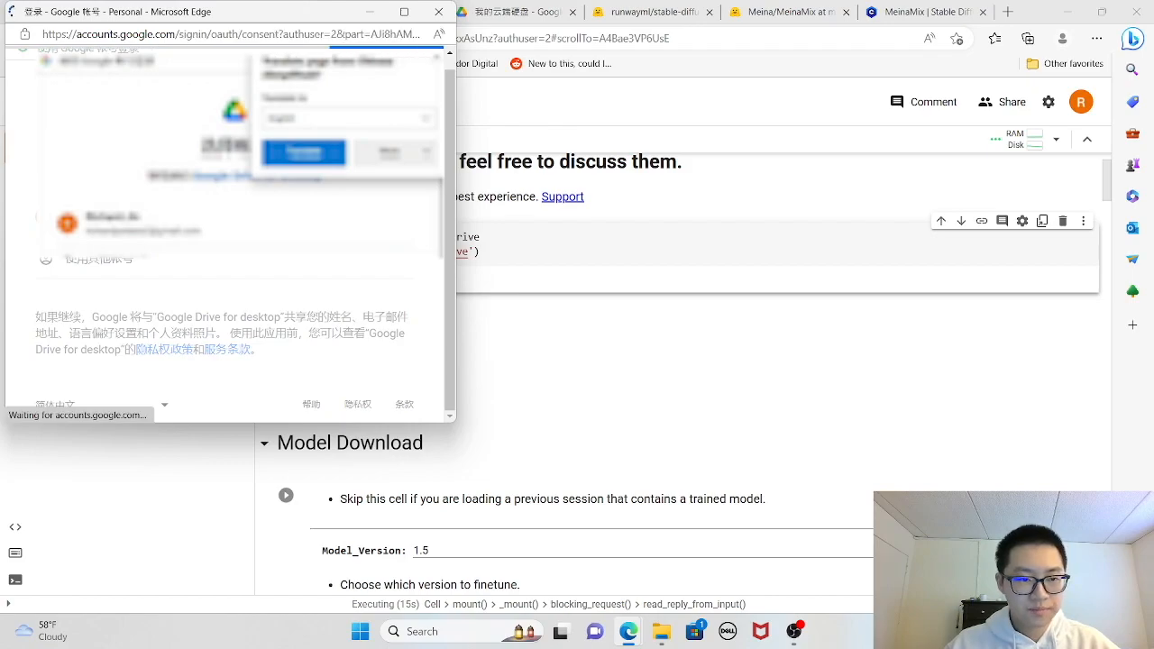
{"action": "scroll", "coordinate": [341, 310], "scroll_direction": "down", "scroll_amount": 5}
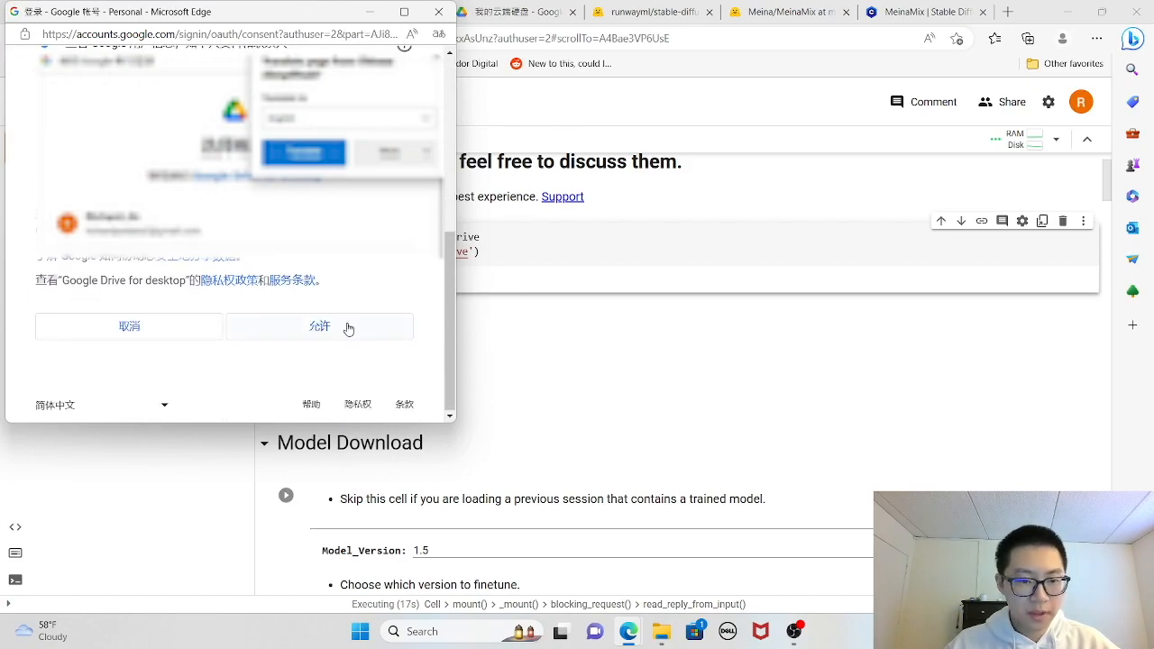
{"action": "left_click", "coordinate": [353, 335]}
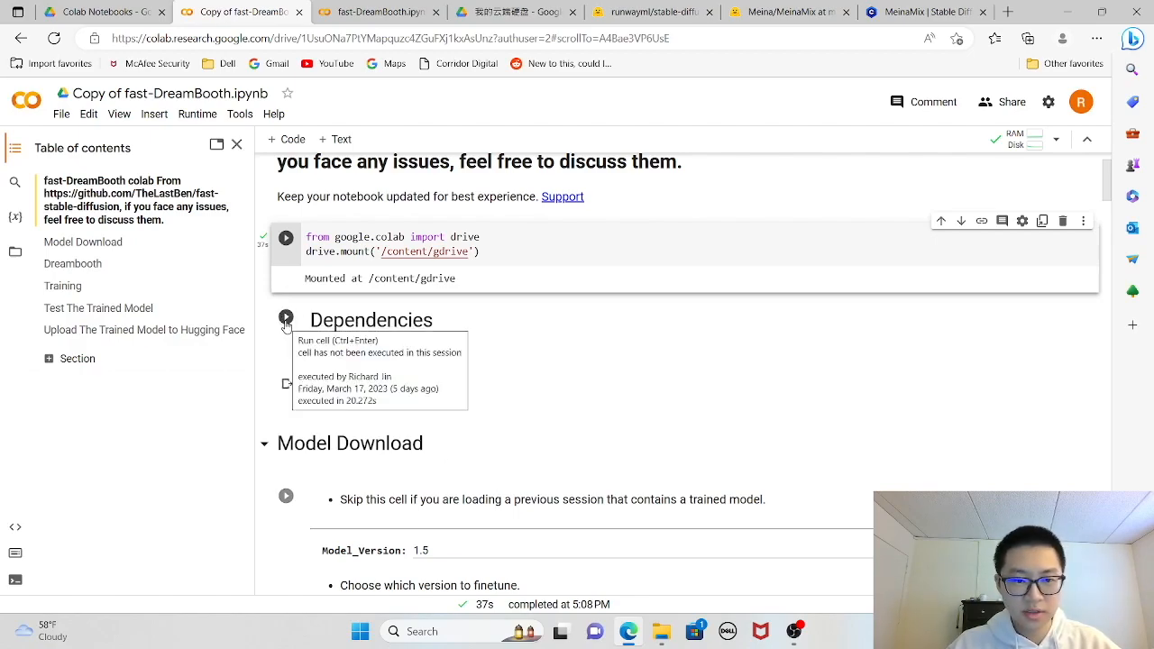
- Paste the copied Meina V8 pruned.safetensors link as the CKPT_Link in the original fast-DreamBooth notebook's Model Download cell
{"action": "scroll", "coordinate": [347, 374], "scroll_direction": "down", "scroll_amount": 3}
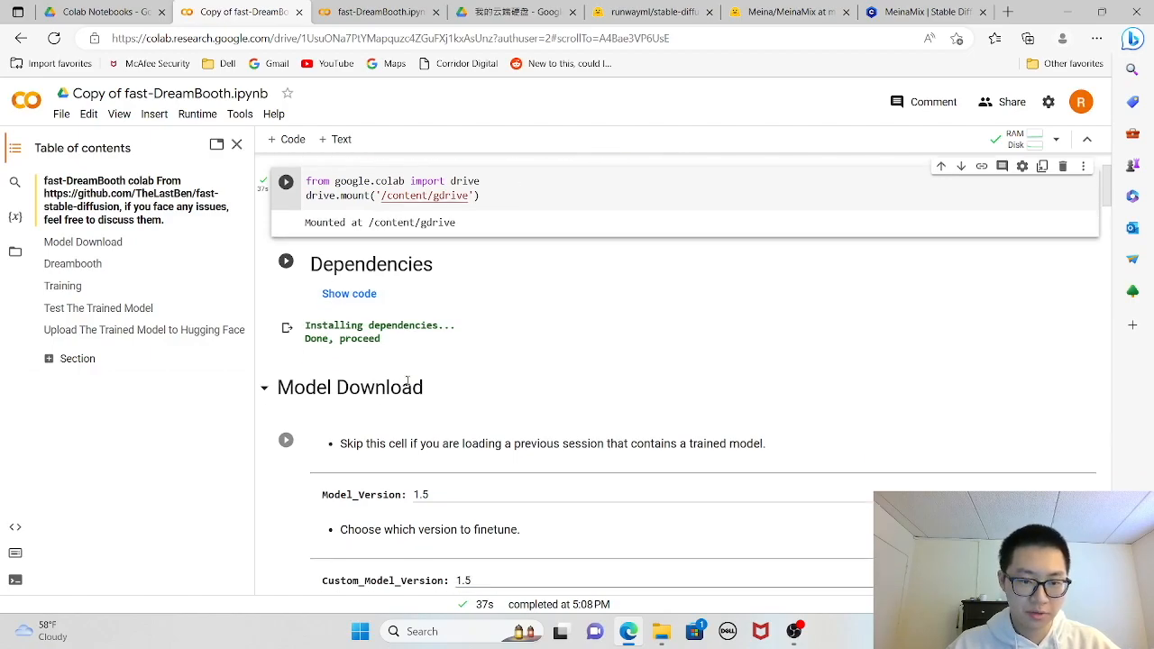
{"action": "key", "text": "ctrl+Tab"}
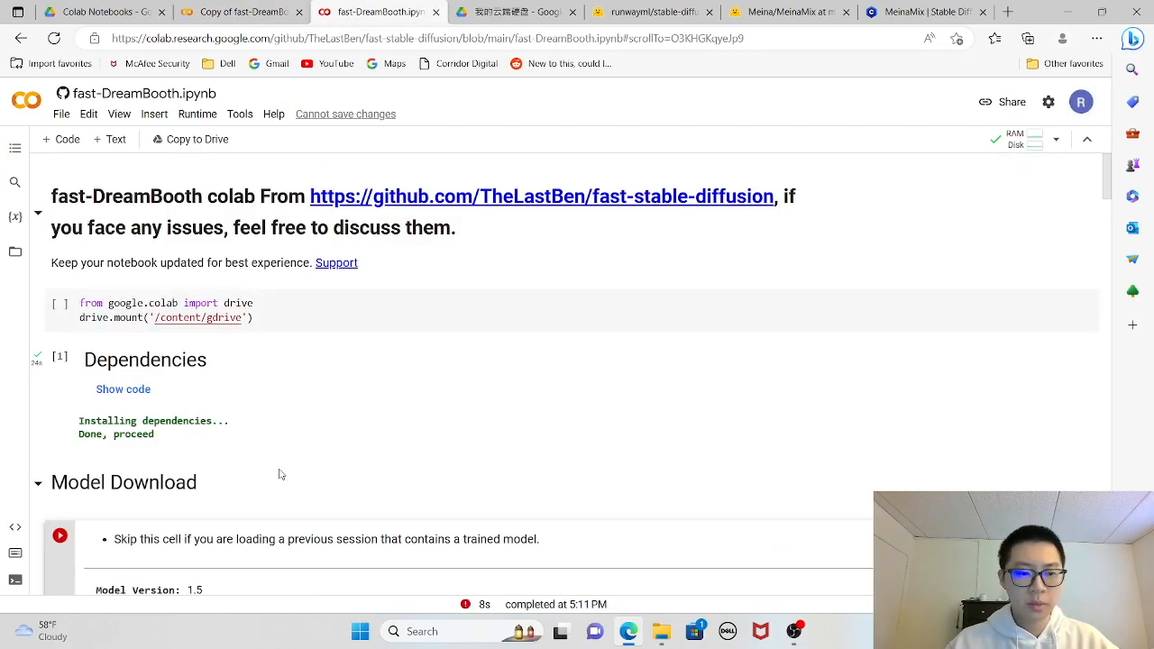
{"action": "scroll", "coordinate": [280, 476], "scroll_direction": "down", "scroll_amount": 4}
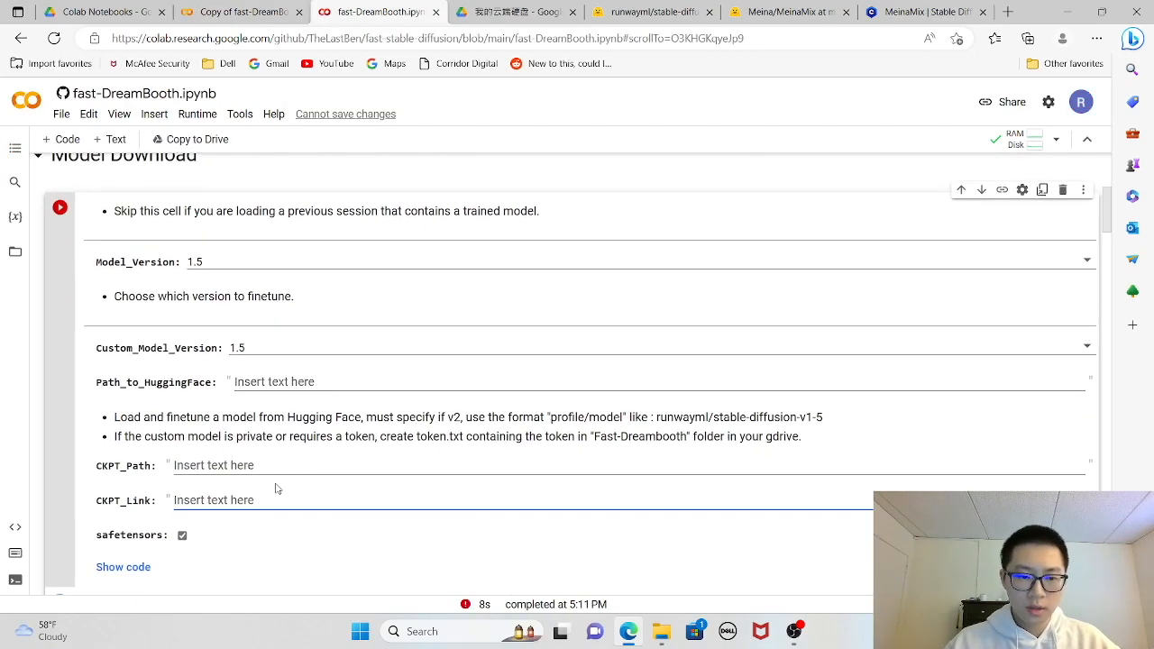
{"action": "right_click", "coordinate": [209, 495]}
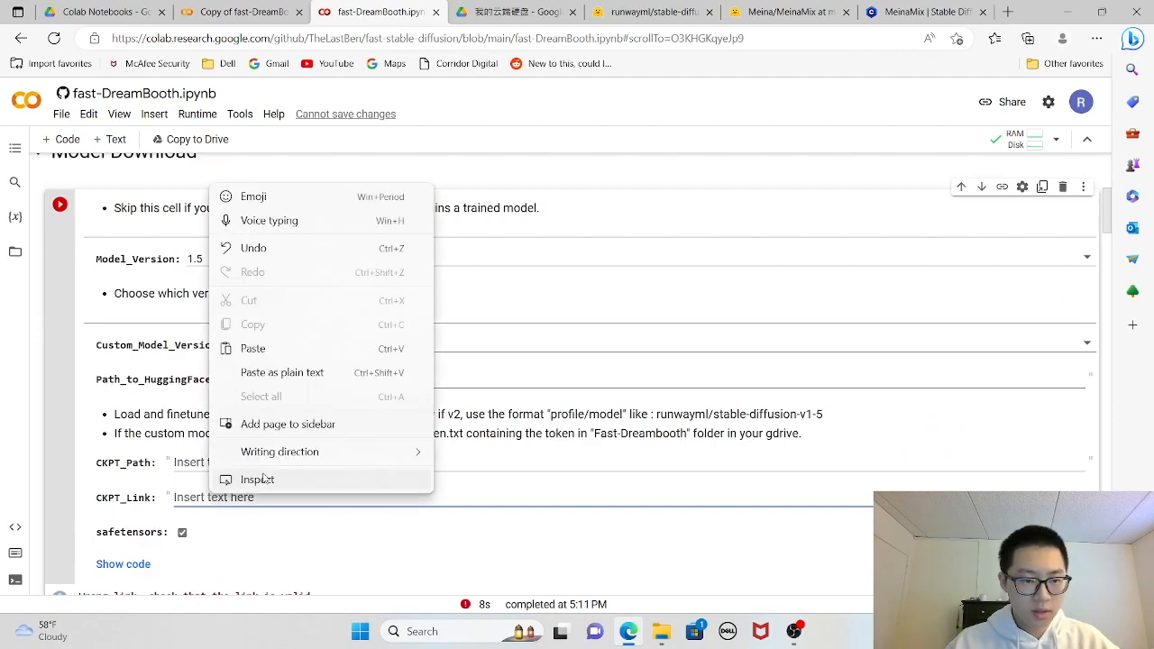
{"action": "left_click", "coordinate": [313, 355]}
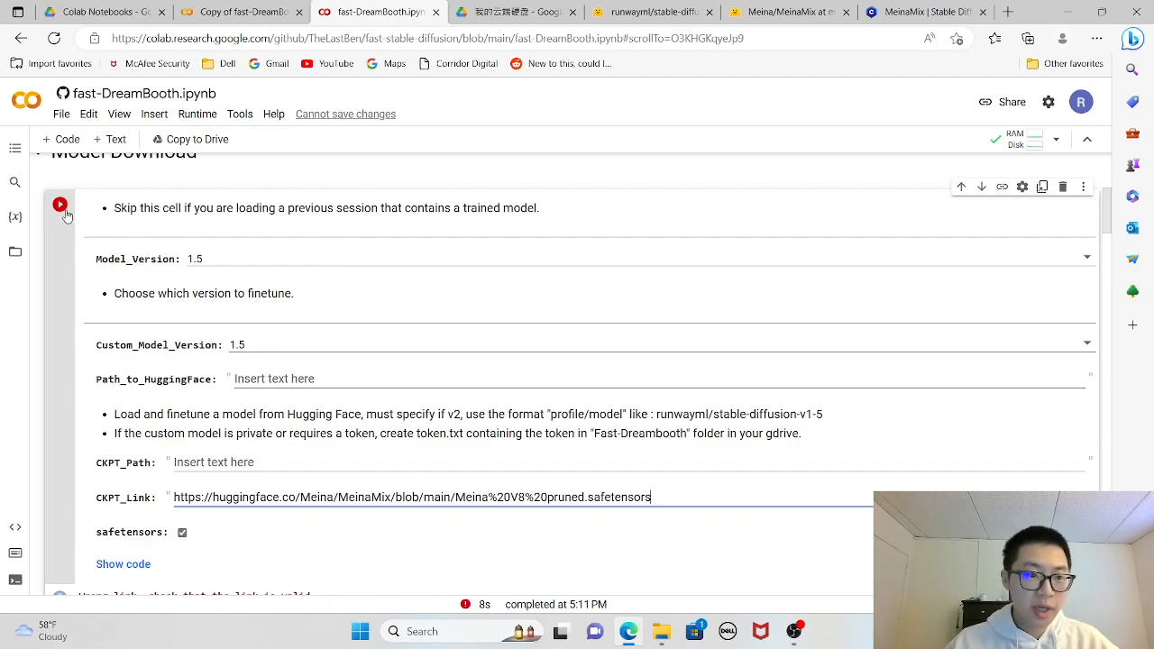
- Replace "blob" with "resolve" in the CKPT_Link address
{"action": "scroll", "coordinate": [320, 382], "scroll_direction": "down", "scroll_amount": 2}
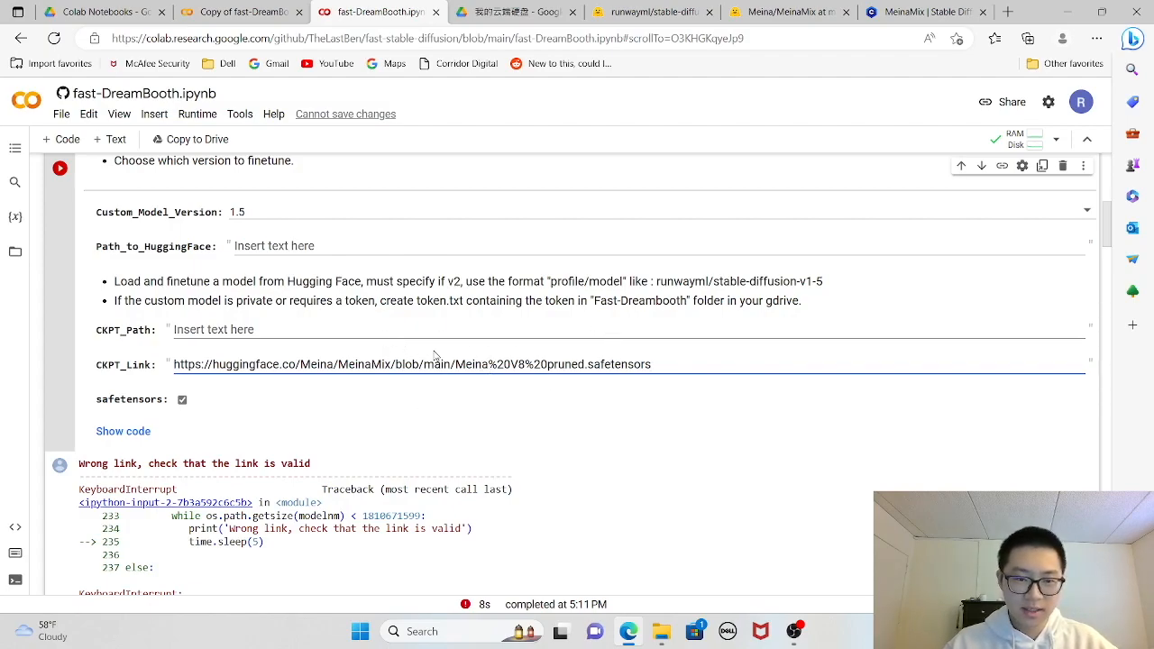
{"action": "left_click_drag", "start_coordinate": [420, 363], "coordinate": [395, 364]}
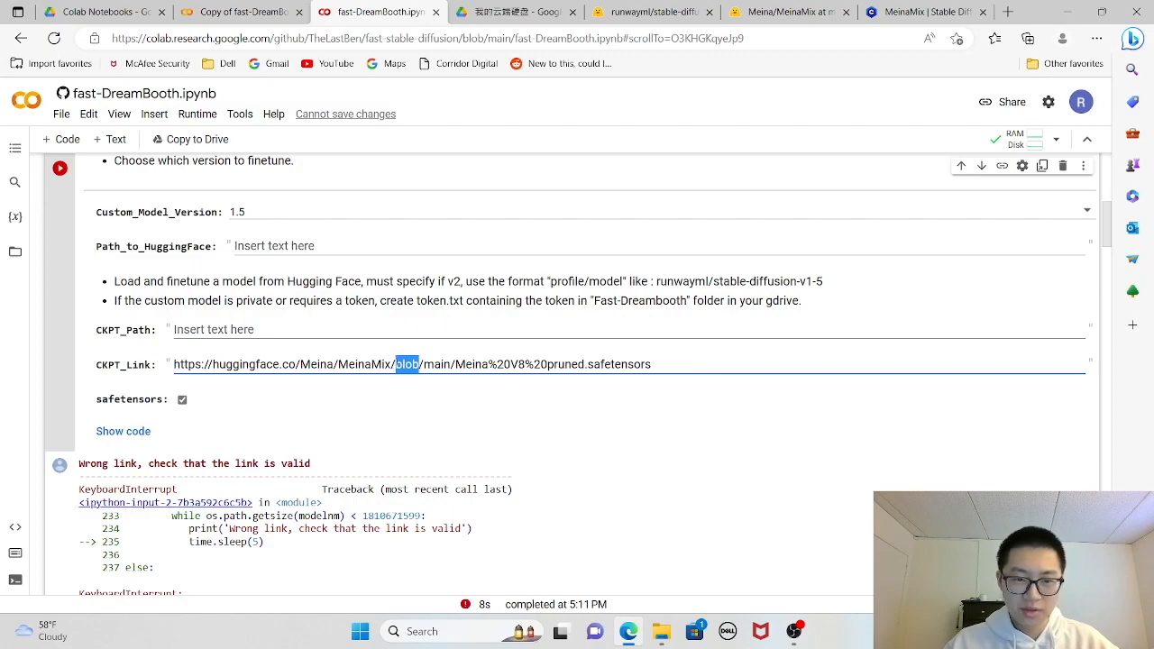
{"action": "type", "text": "resolve"}
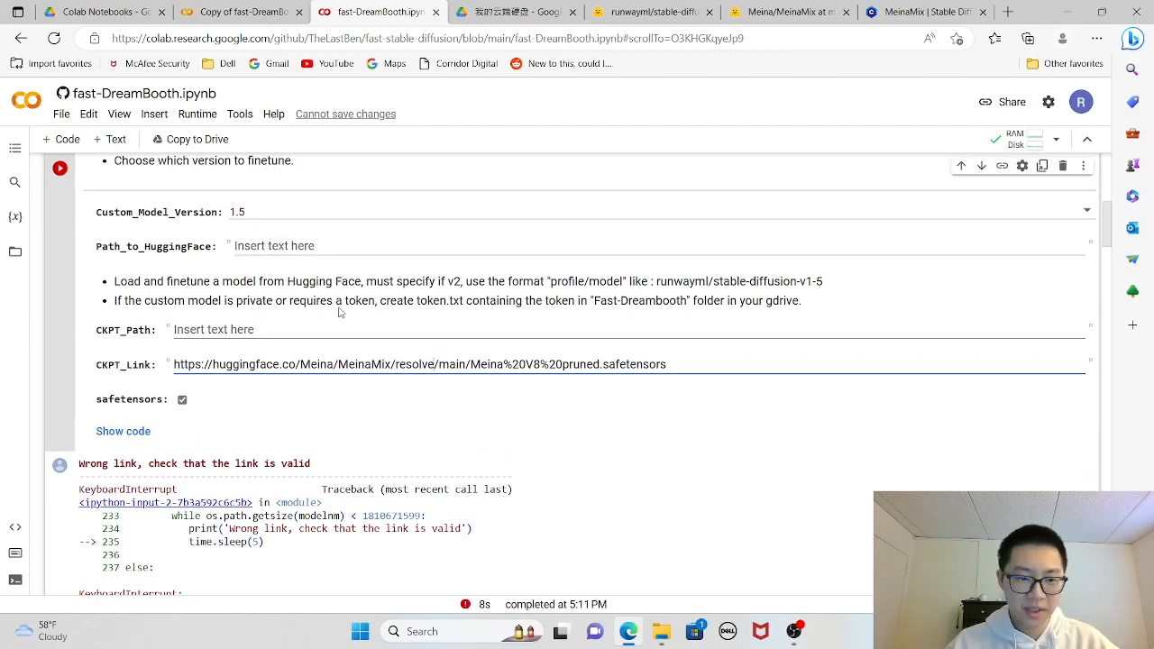
- Run the Model Download cell with the edited checkpoint link and check its download output
{"action": "scroll", "coordinate": [361, 361], "scroll_direction": "up", "scroll_amount": 2}
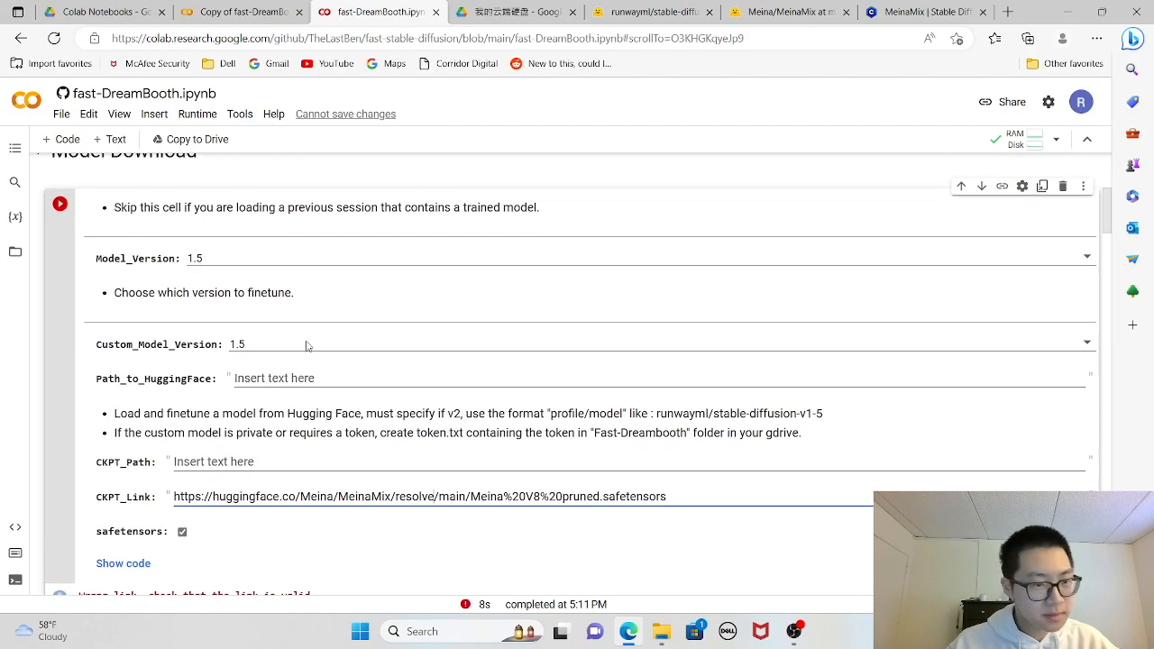
{"action": "left_click", "coordinate": [60, 204]}
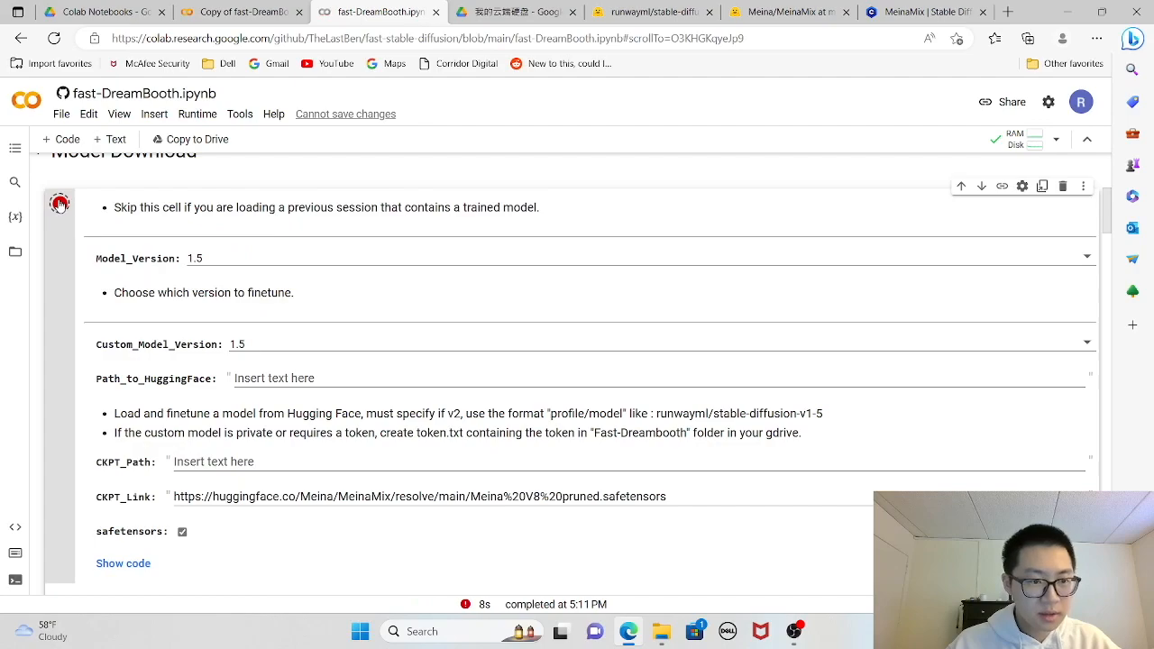
{"action": "scroll", "coordinate": [433, 380], "scroll_direction": "down", "scroll_amount": 2}
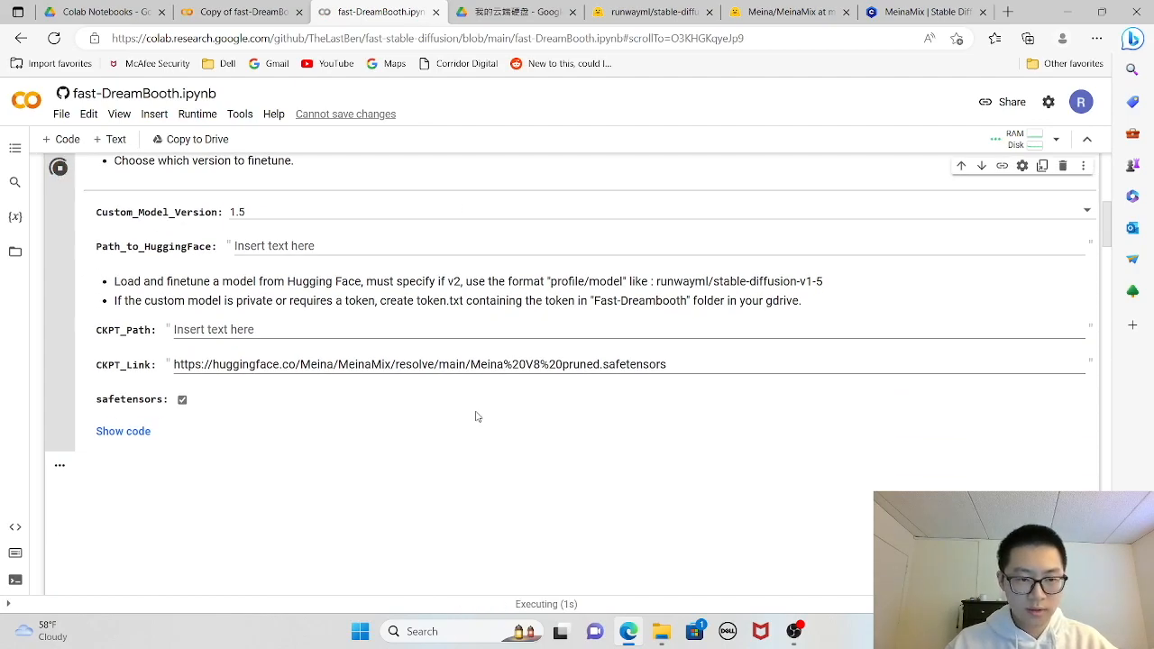
{"action": "scroll", "coordinate": [575, 410], "scroll_direction": "up", "scroll_amount": 1}
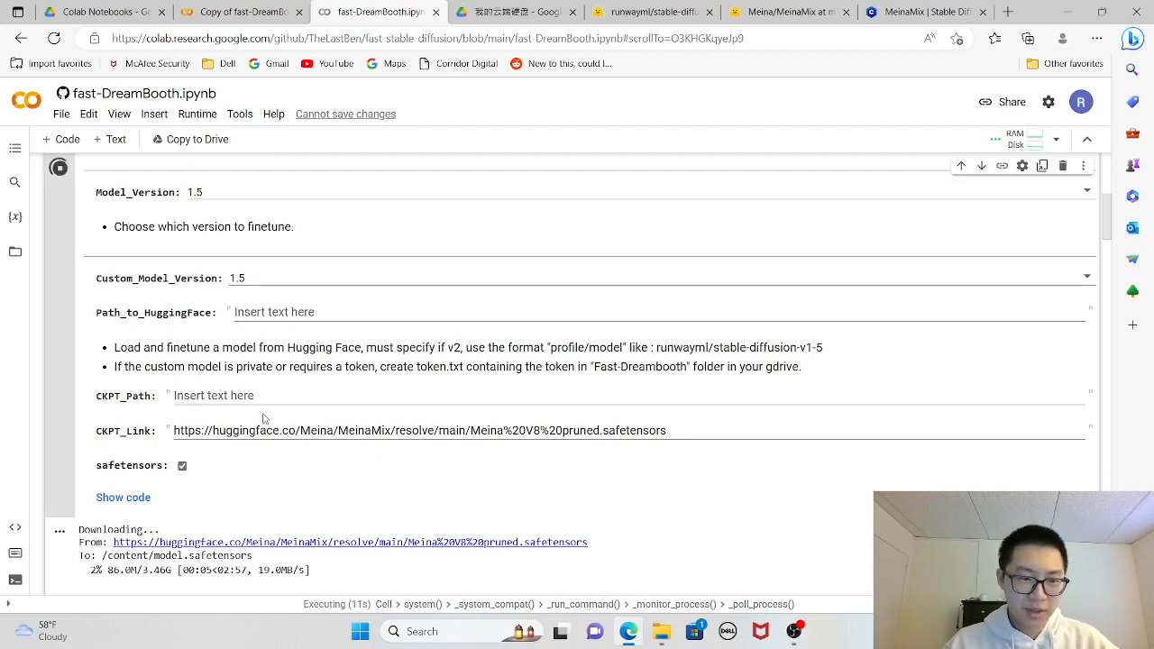
- Monitor the Model Download cell and its output until the checkpoint download finishes
{"action": "scroll", "coordinate": [71, 285], "scroll_direction": "up", "scroll_amount": 2}
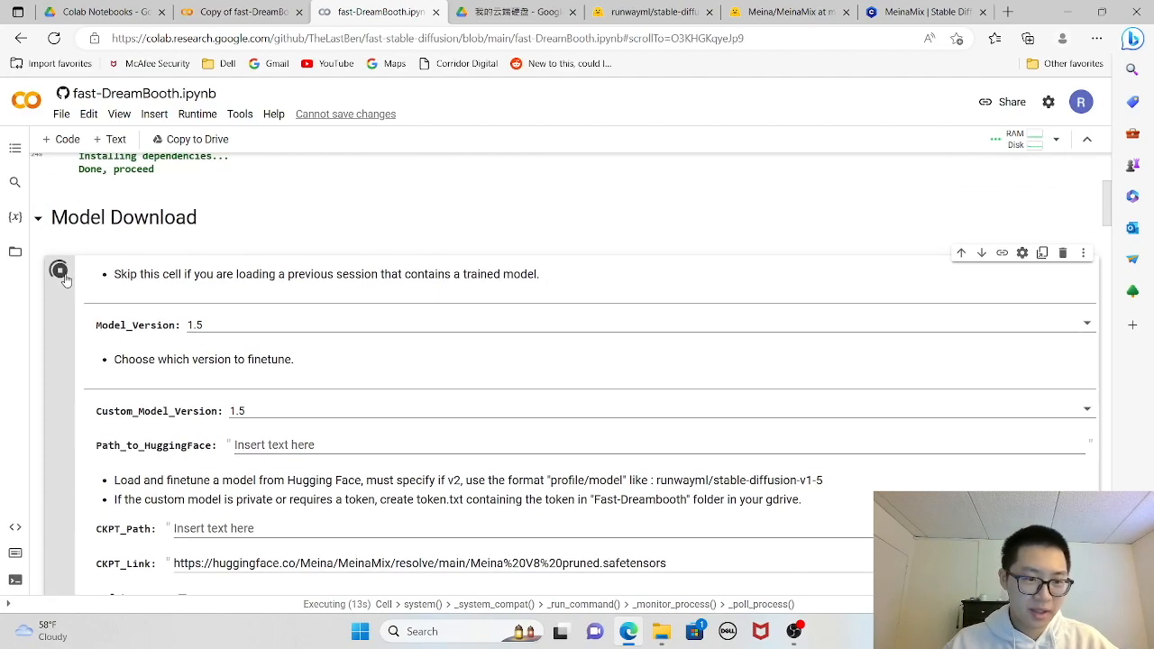
{"action": "scroll", "coordinate": [253, 511], "scroll_direction": "down", "scroll_amount": 2}
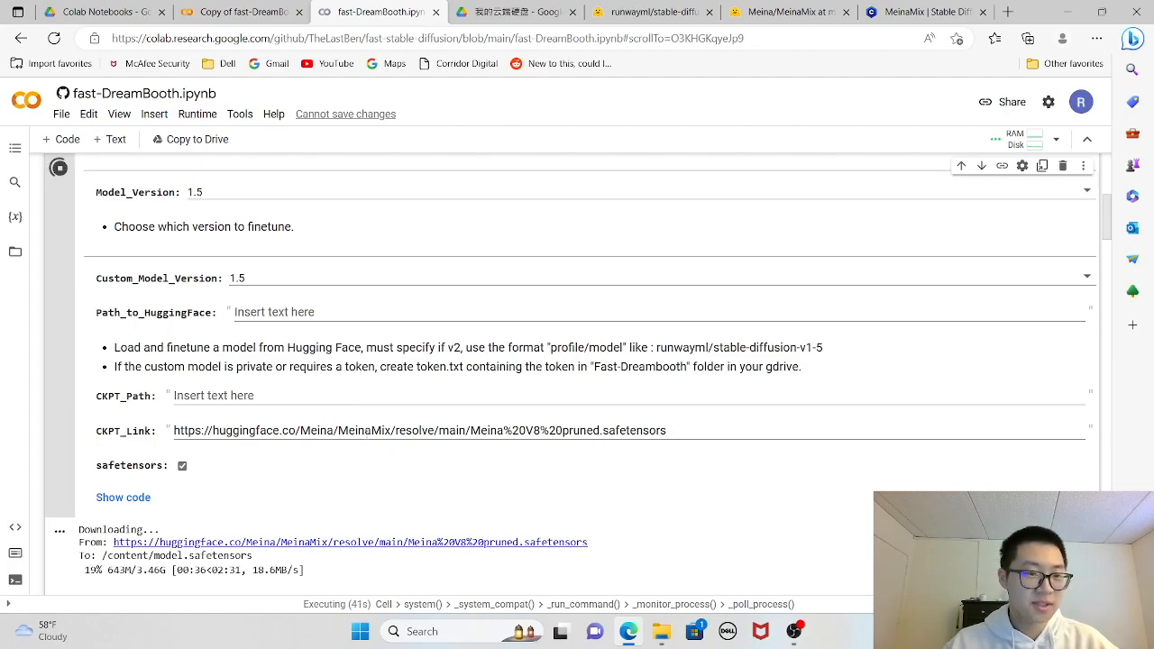
{"action": "scroll", "coordinate": [377, 464], "scroll_direction": "up", "scroll_amount": 1}
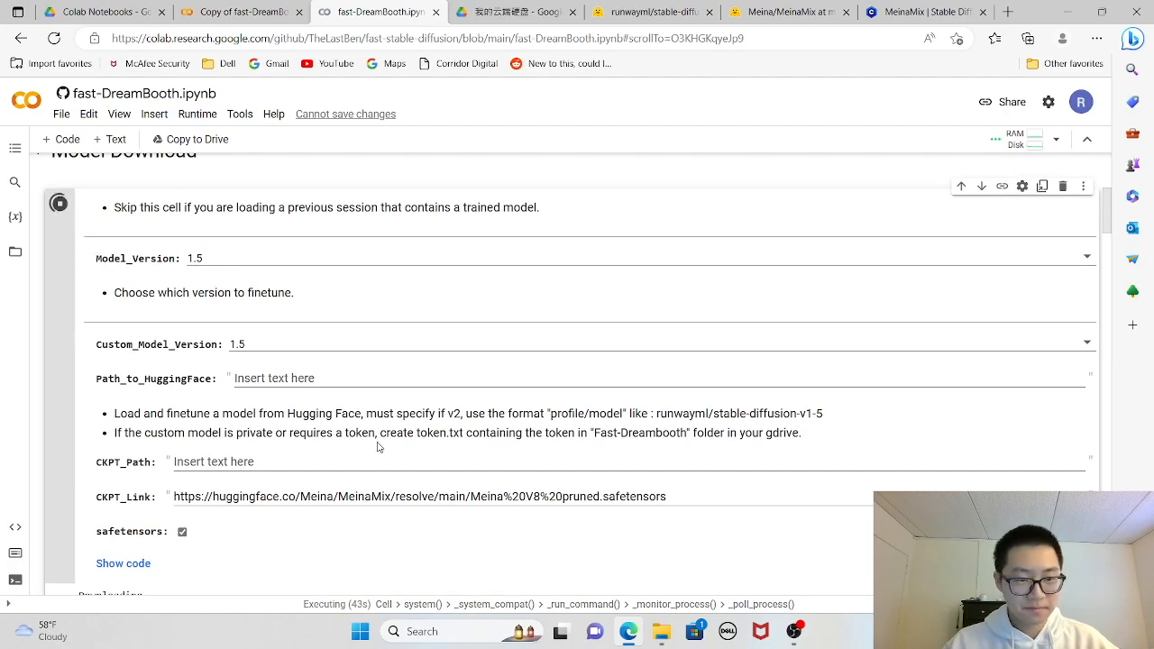
{"action": "scroll", "coordinate": [275, 514], "scroll_direction": "down", "scroll_amount": 1}
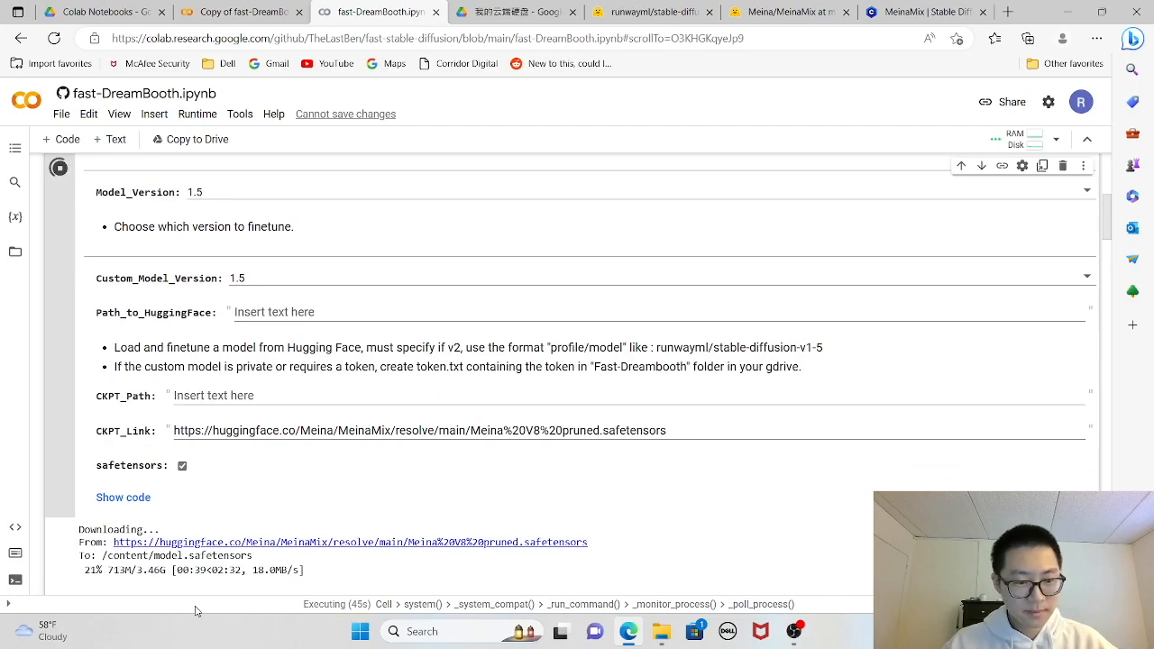
{"action": "scroll", "coordinate": [192, 511], "scroll_direction": "down", "scroll_amount": 1}
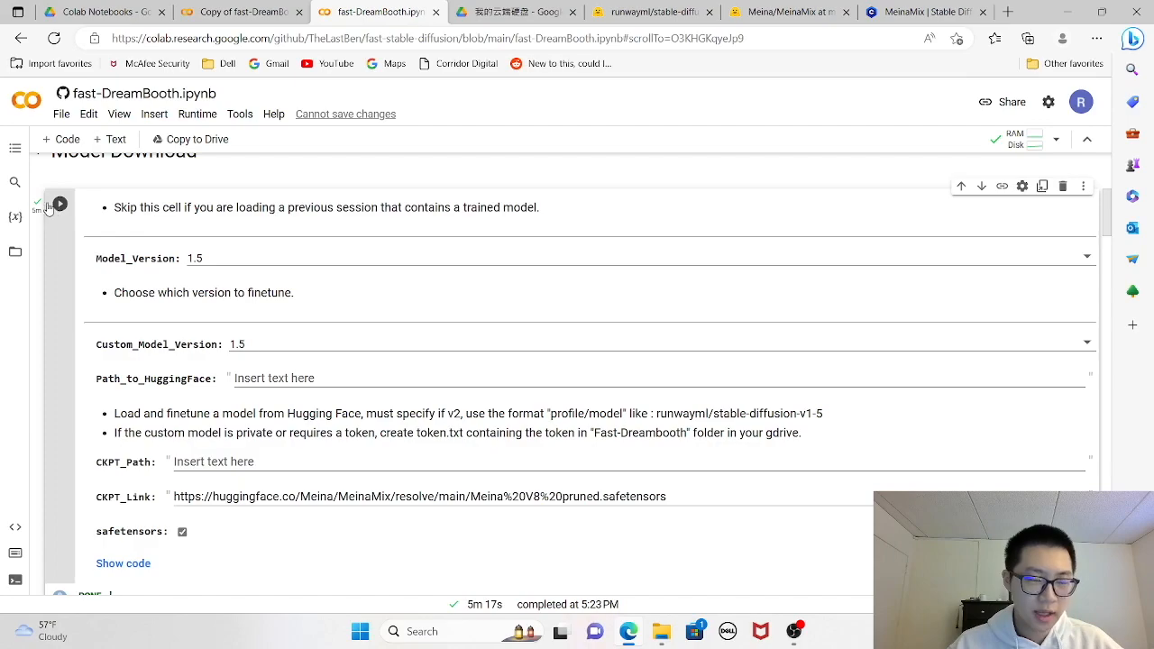
{"action": "scroll", "coordinate": [217, 271], "scroll_direction": "up", "scroll_amount": 1}
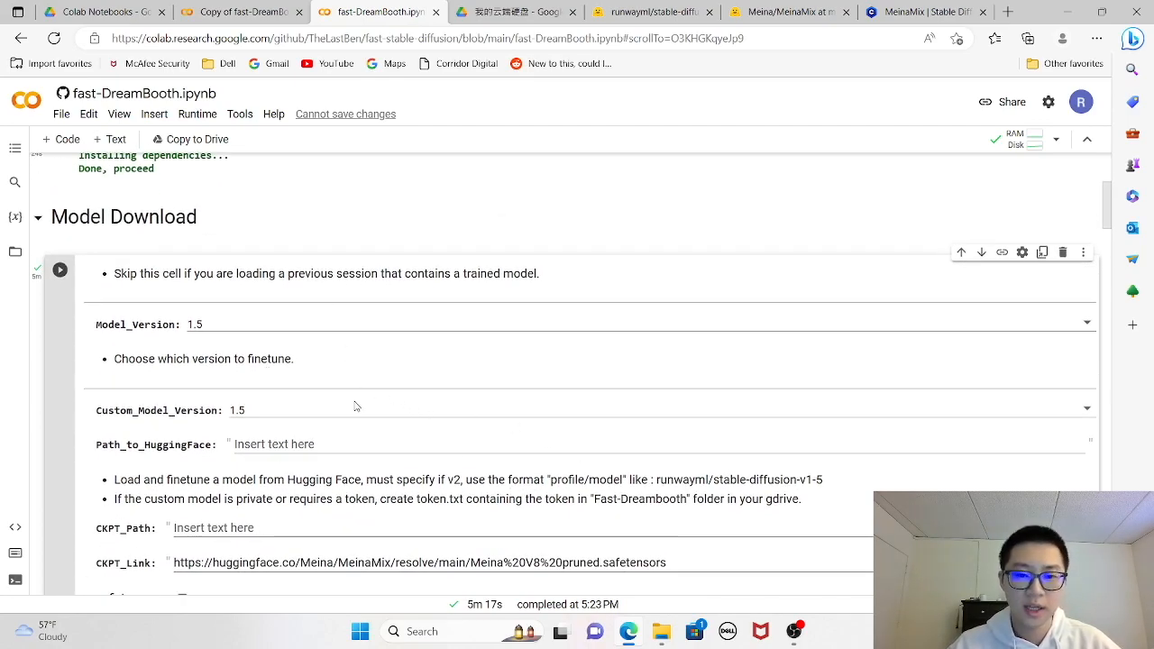
{"action": "scroll", "coordinate": [350, 385], "scroll_direction": "down", "scroll_amount": 2}
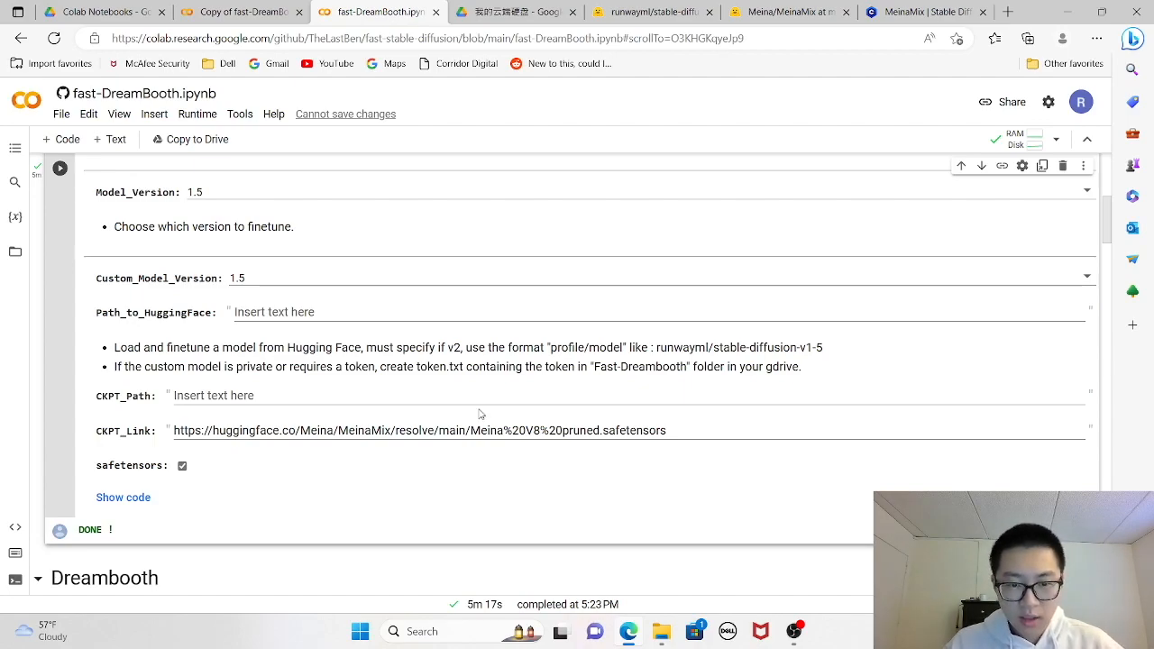
- Switch to File Explorer and review the training images in the "me" and "style" folders of data preprocess
{"action": "mouse_move", "coordinate": [662, 635]}
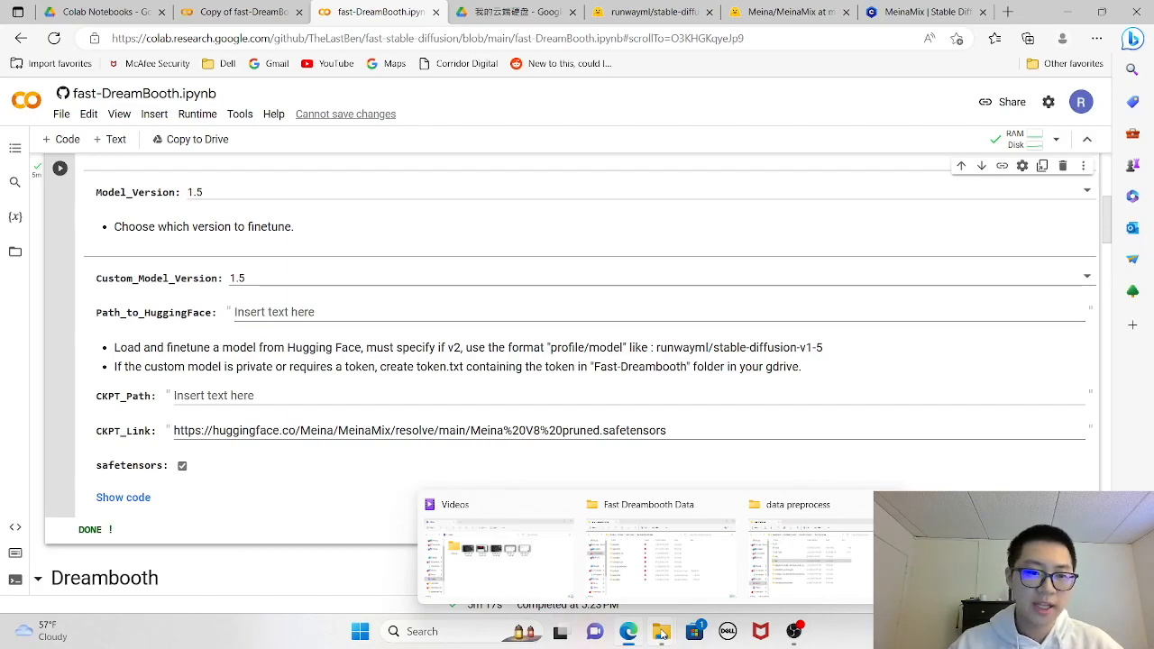
{"action": "left_click", "coordinate": [781, 567]}
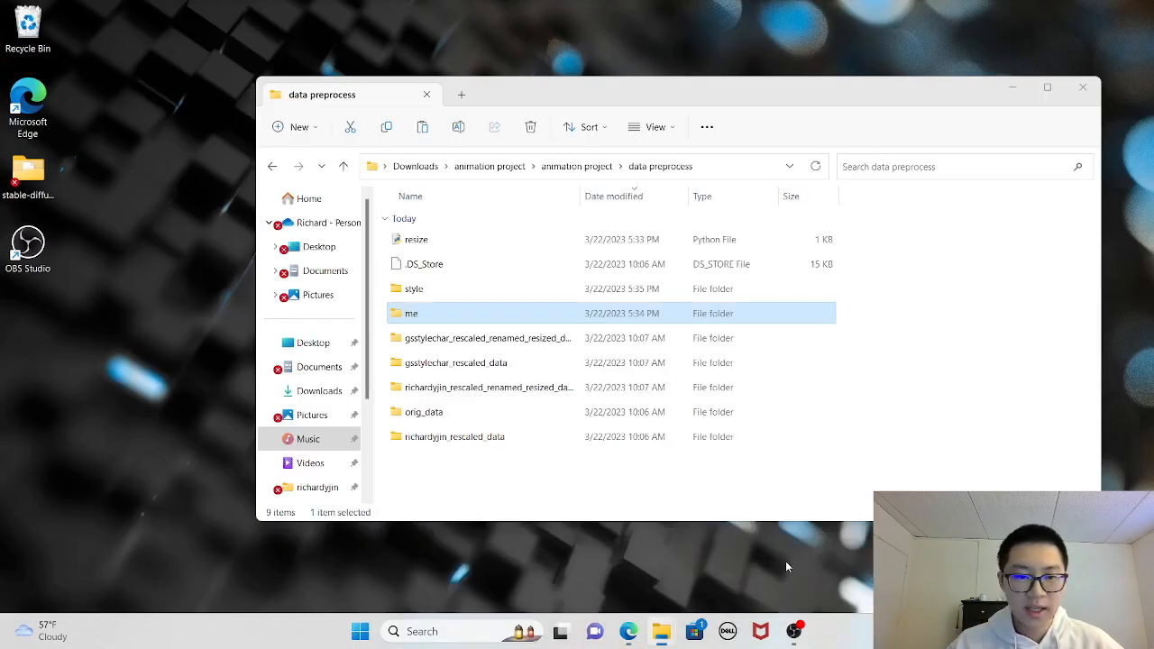
{"action": "double_click", "coordinate": [441, 316]}
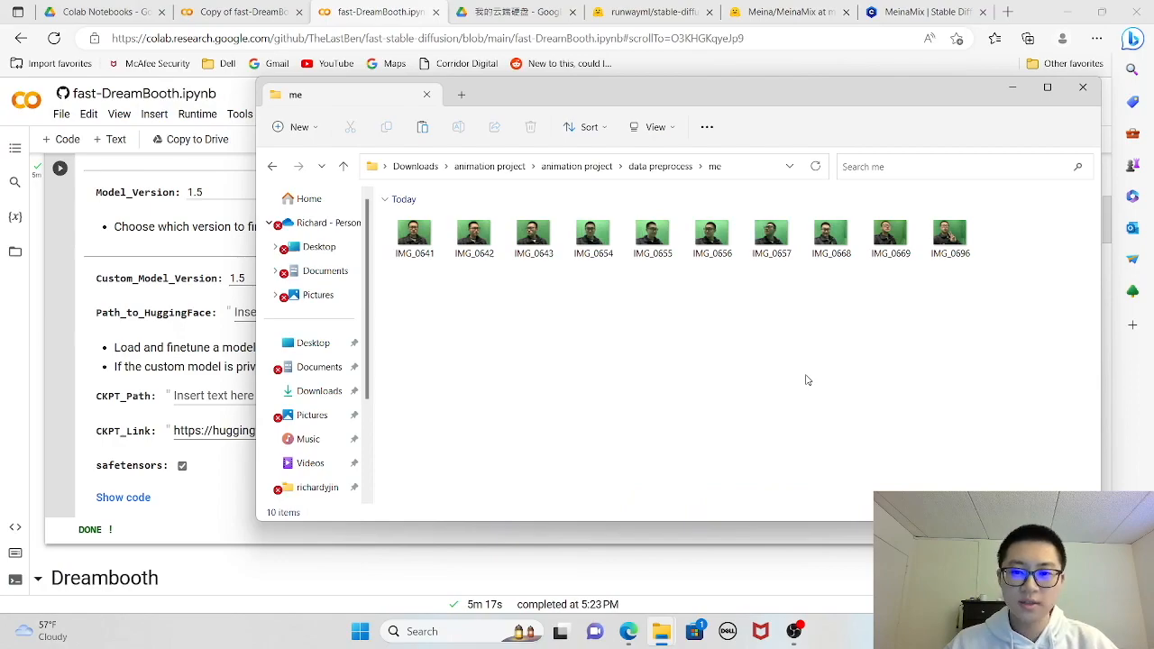
{"action": "left_click", "coordinate": [660, 166]}
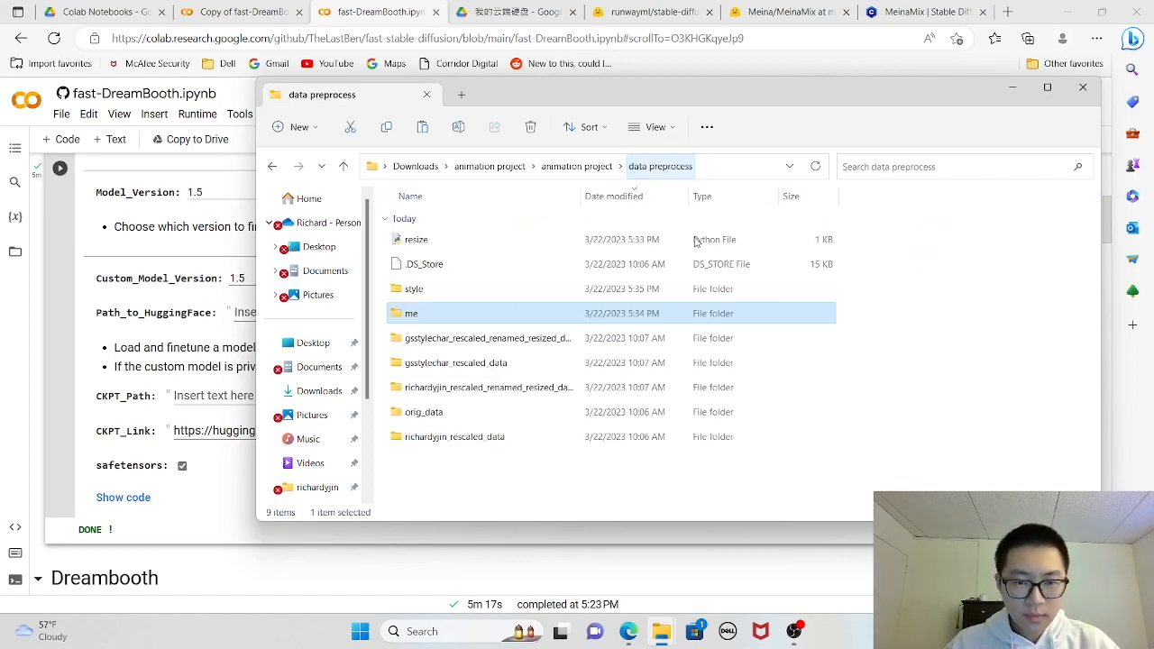
{"action": "double_click", "coordinate": [415, 290]}
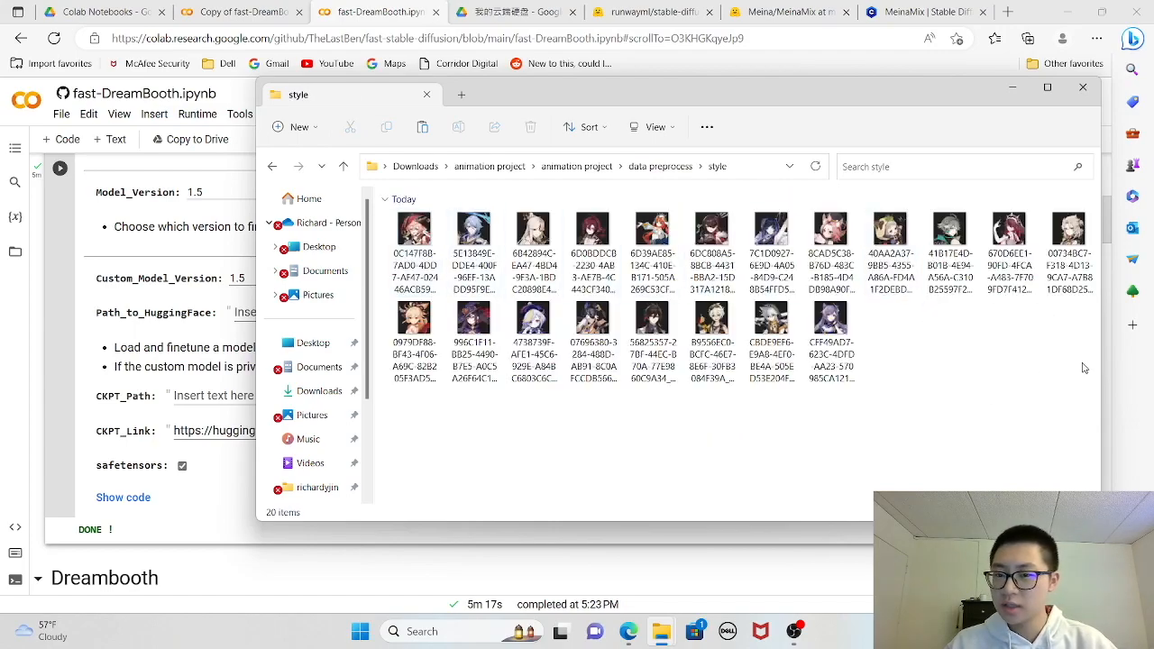
{"action": "left_click", "coordinate": [660, 167]}
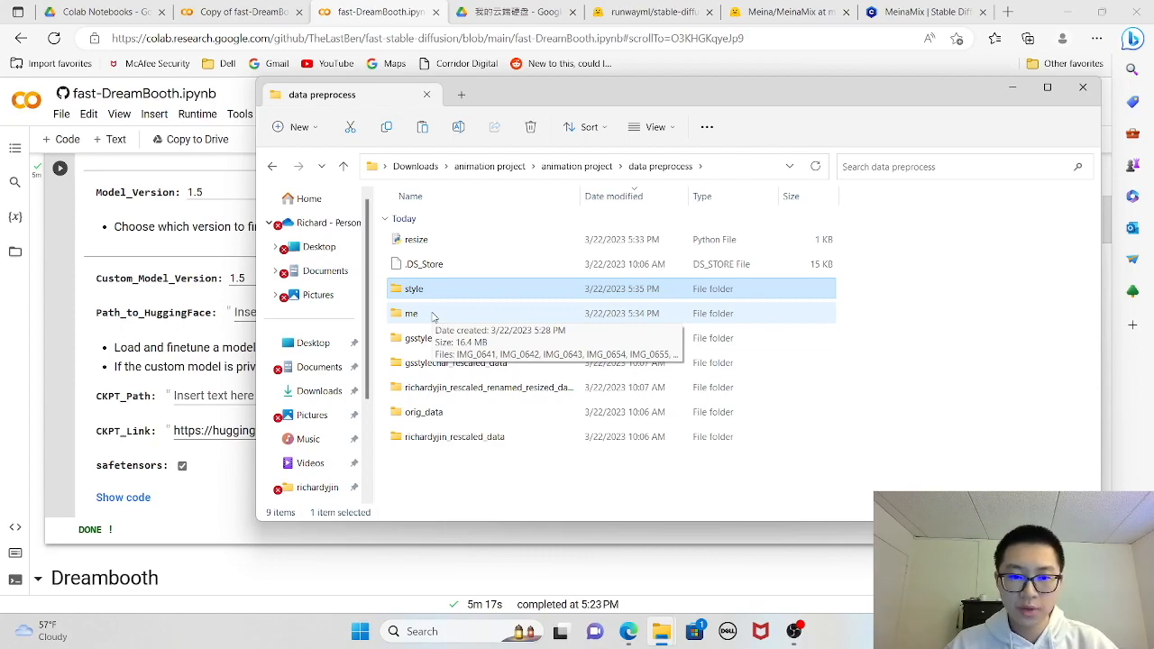
{"action": "double_click", "coordinate": [432, 315]}
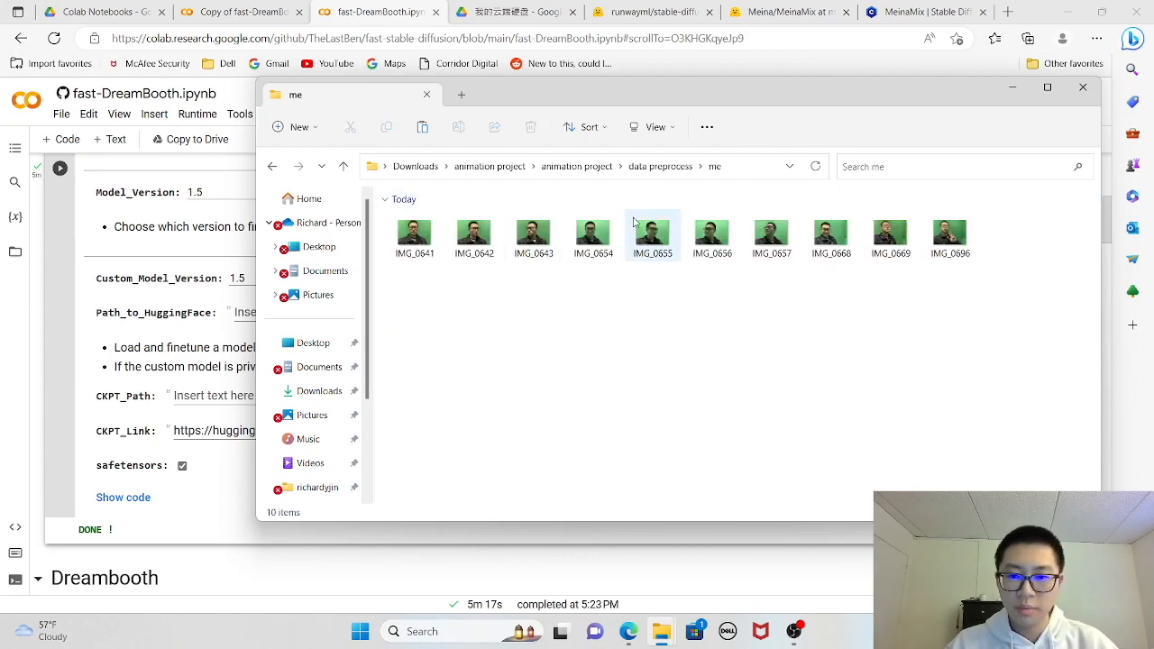
{"action": "left_click", "coordinate": [664, 169]}
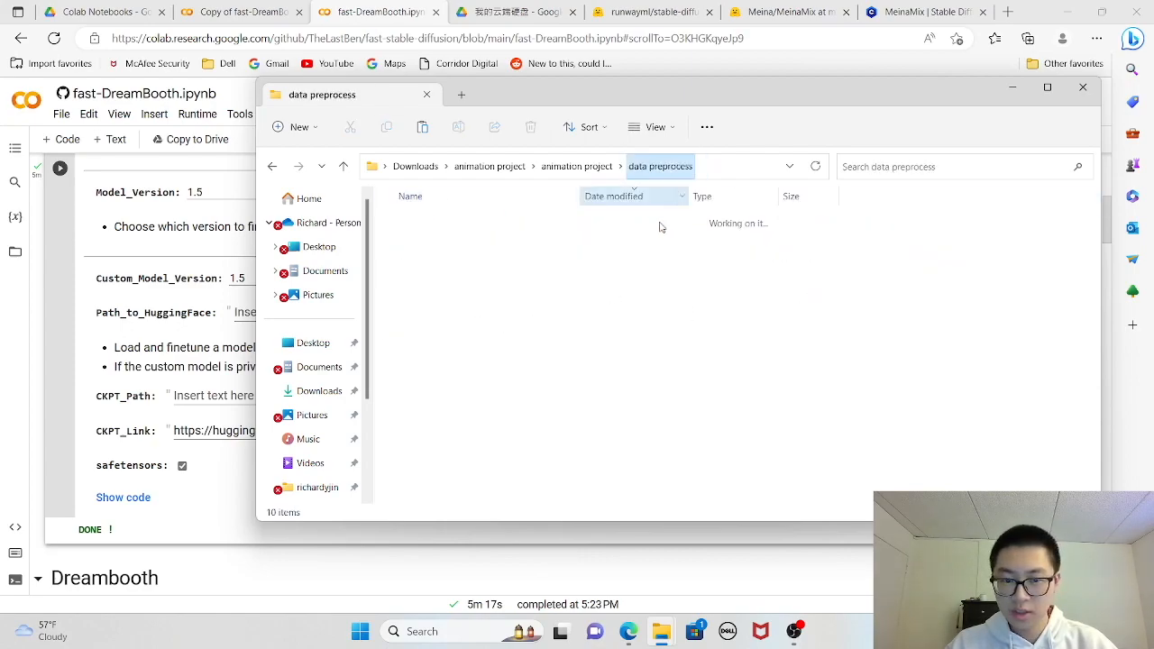
{"action": "double_click", "coordinate": [441, 291]}
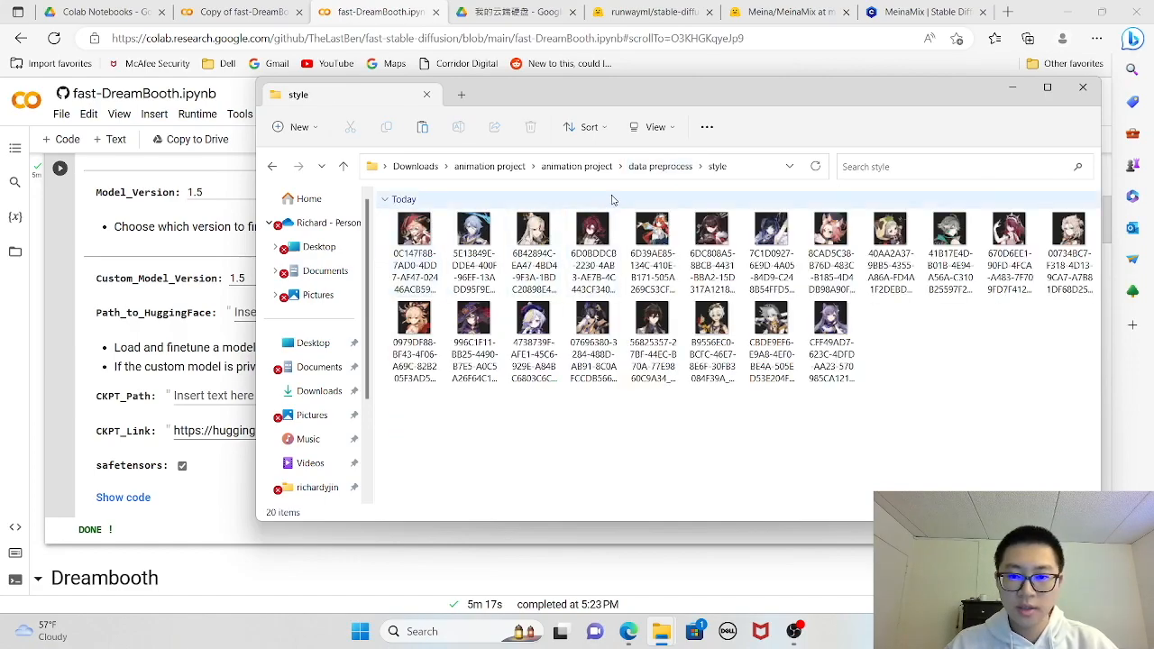
{"action": "left_click", "coordinate": [664, 167]}
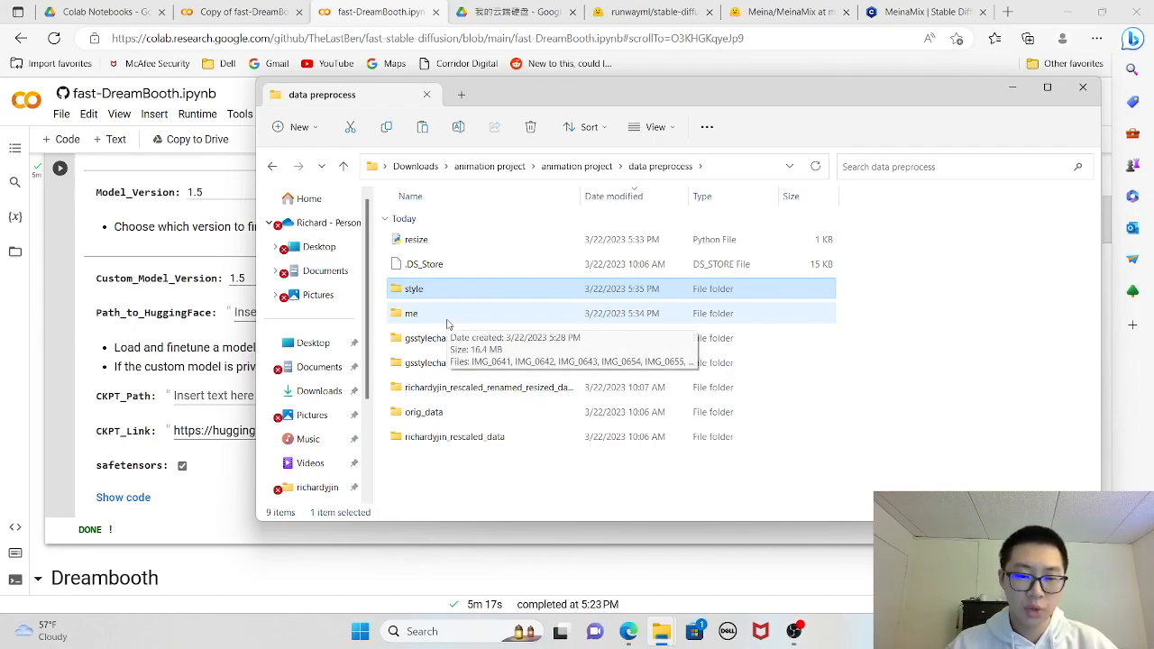
- Open the resize Python script in Visual Studio Code, examine its input, output and size settings, and close the editor
{"action": "right_click", "coordinate": [452, 247]}
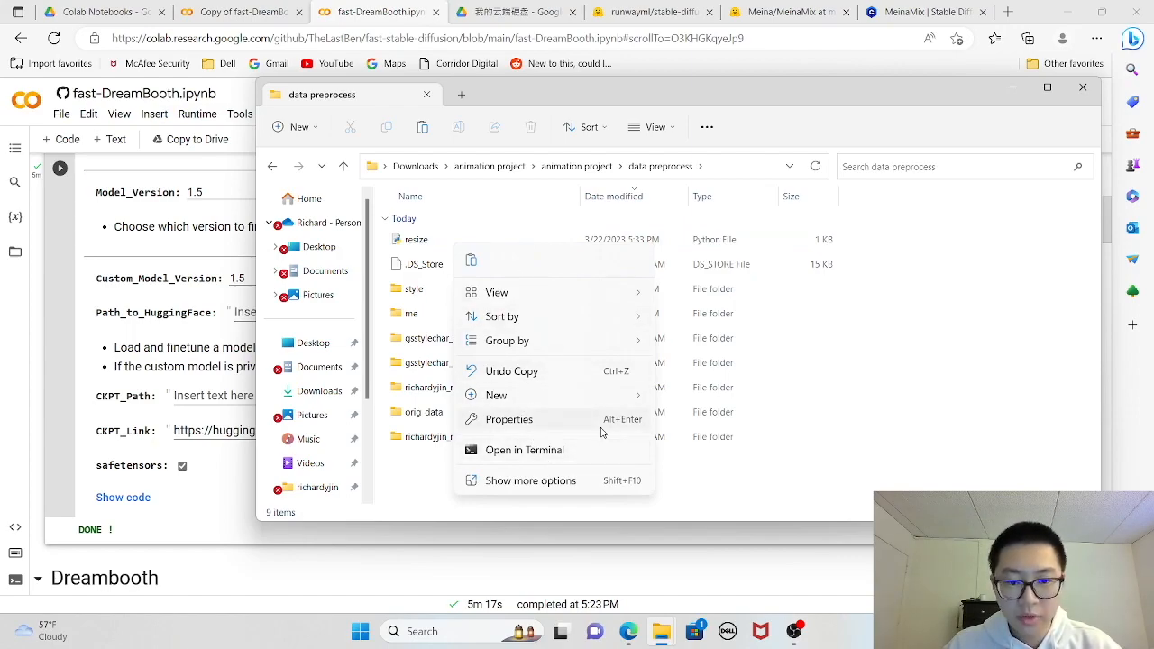
{"action": "left_click", "coordinate": [447, 239]}
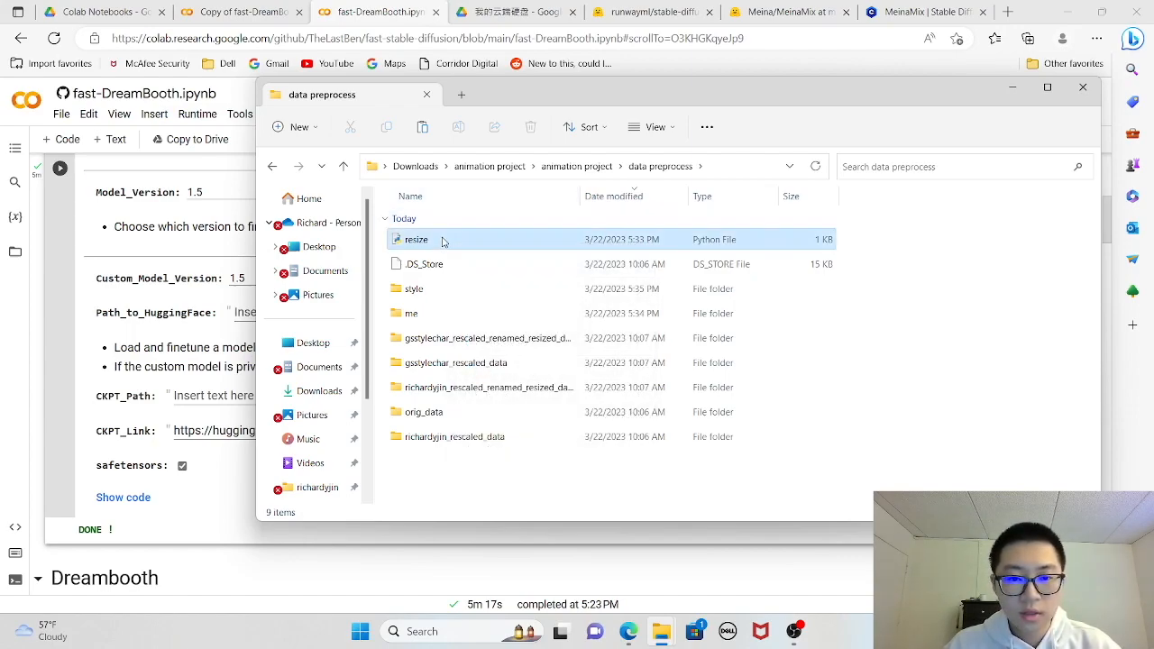
{"action": "right_click", "coordinate": [447, 239]}
{"action": "mouse_move", "coordinate": [564, 315]}
{"action": "left_click", "coordinate": [735, 339]}
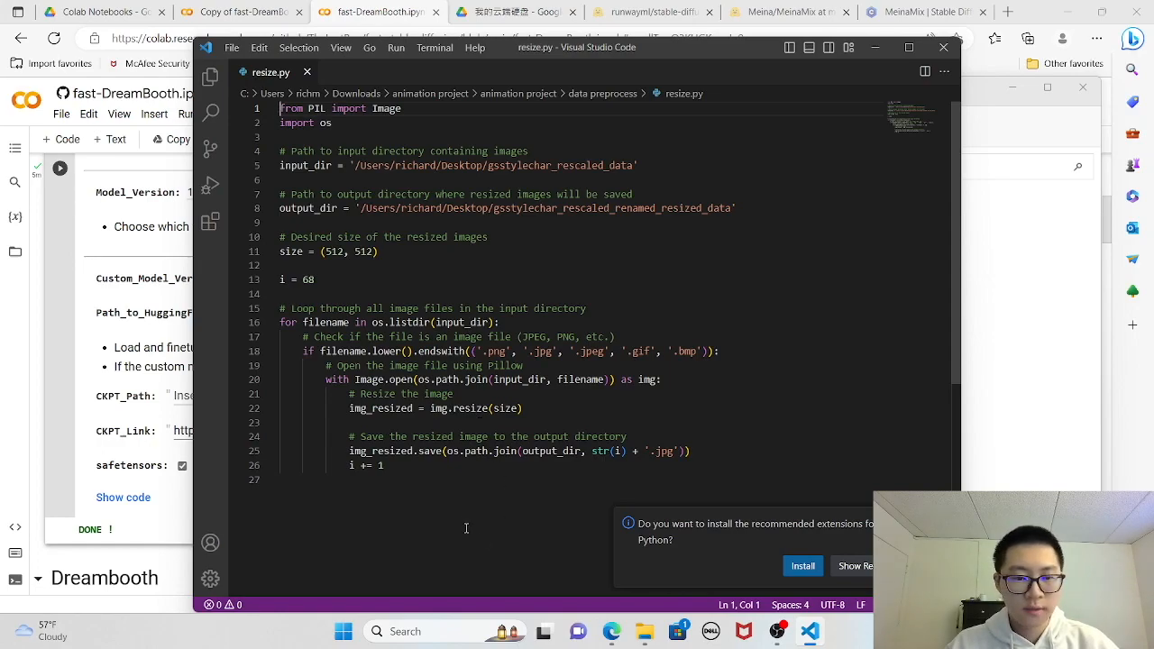
{"action": "left_click", "coordinate": [943, 46]}
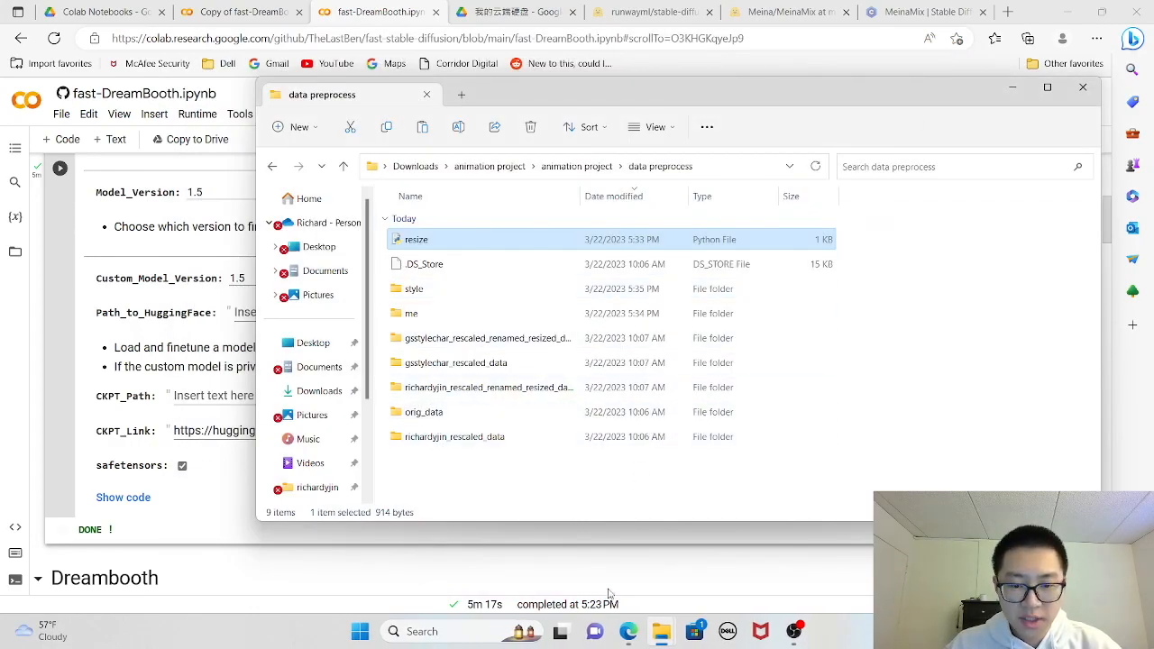
- Open the lite folder of portraits in Fast Dreambooth Data, preview the third and fourth photos, and close the viewer
{"action": "mouse_move", "coordinate": [679, 640]}
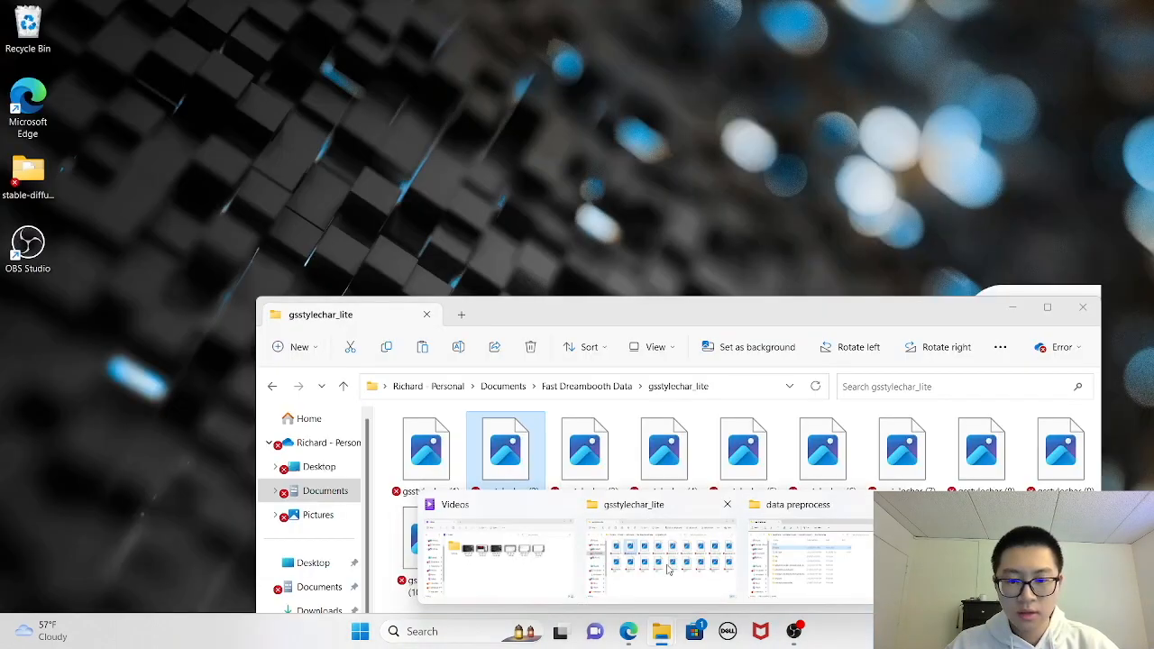
{"action": "left_click", "coordinate": [669, 570]}
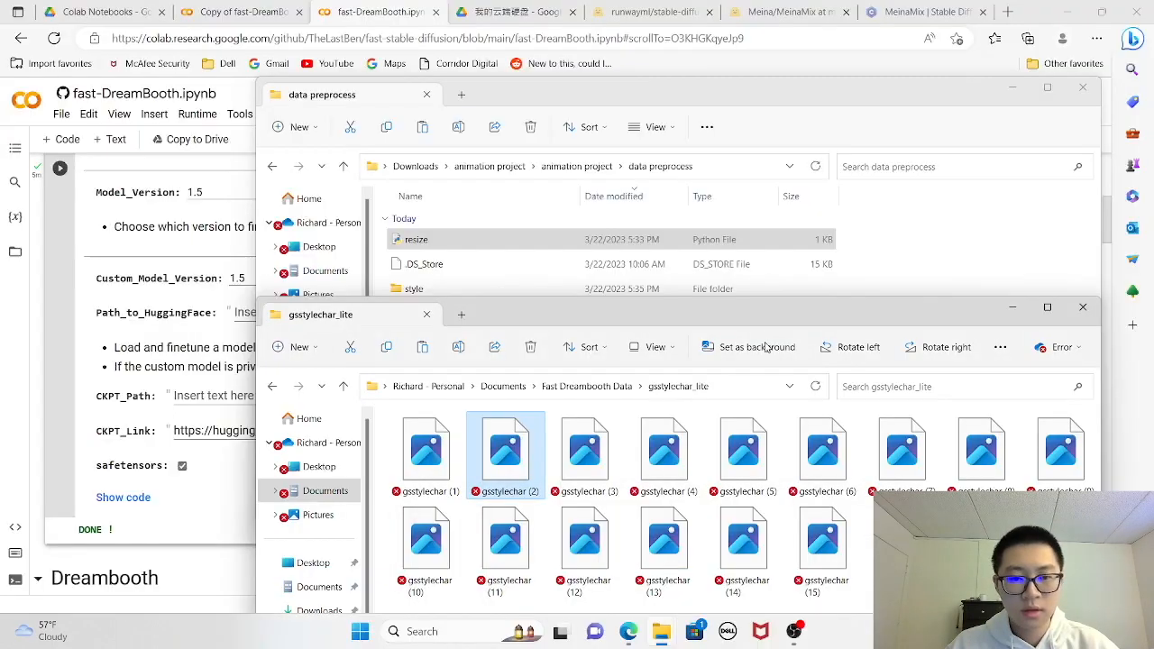
{"action": "left_click", "coordinate": [599, 387]}
{"action": "left_click_drag", "start_coordinate": [580, 309], "coordinate": [564, 138]}
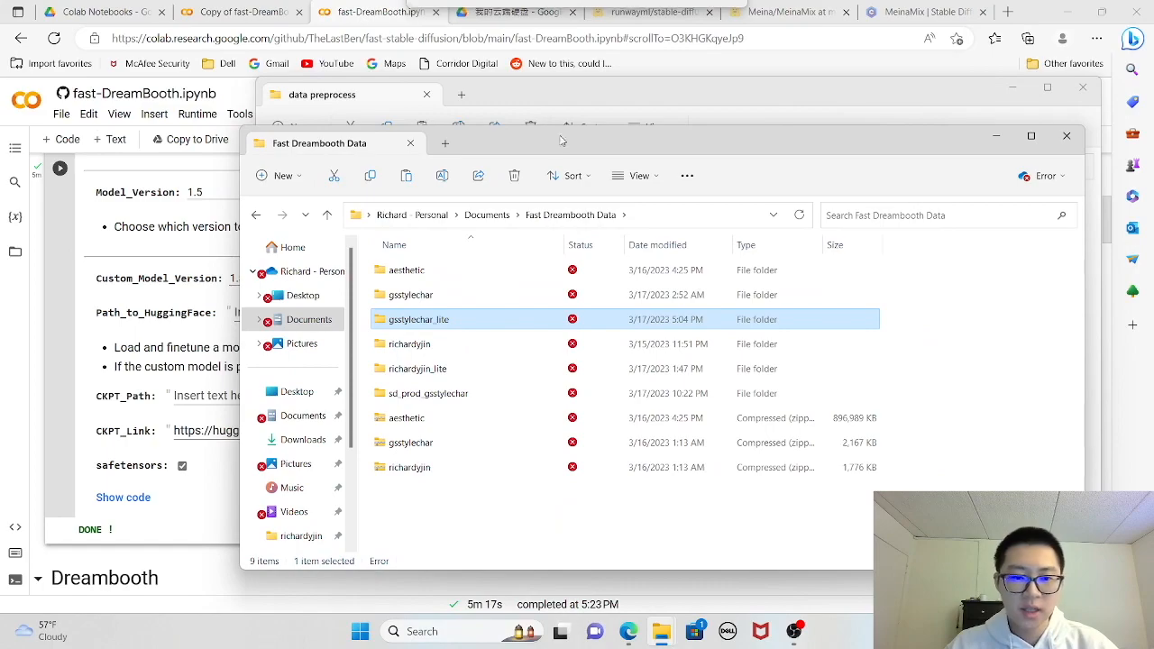
{"action": "double_click", "coordinate": [466, 369]}
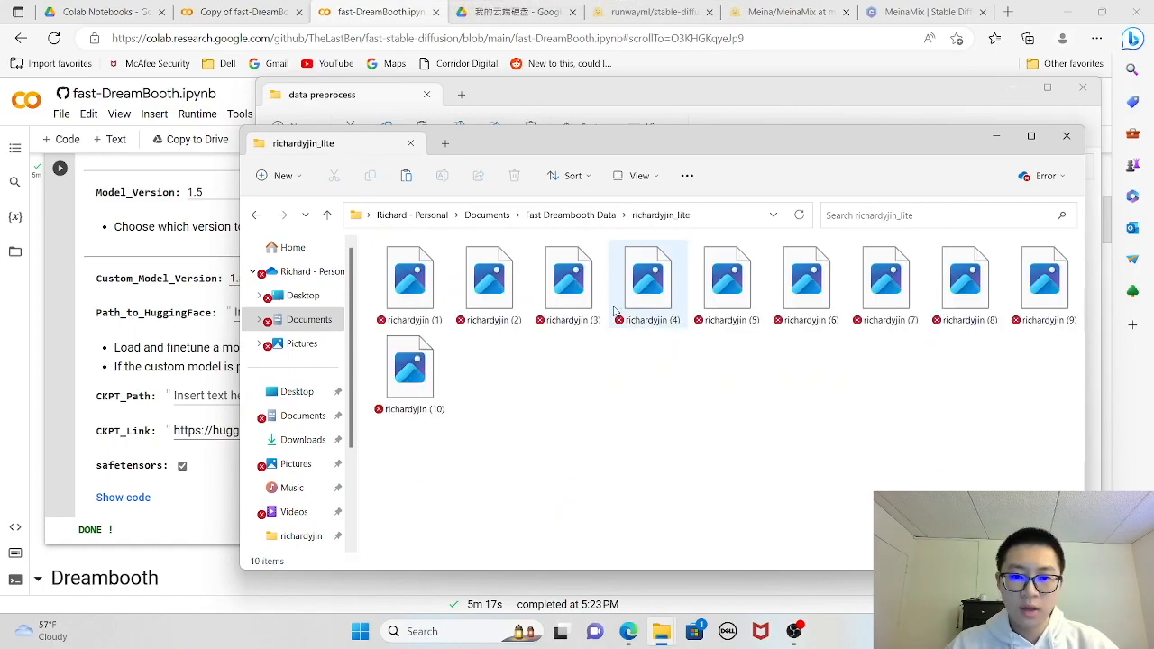
{"action": "double_click", "coordinate": [561, 316]}
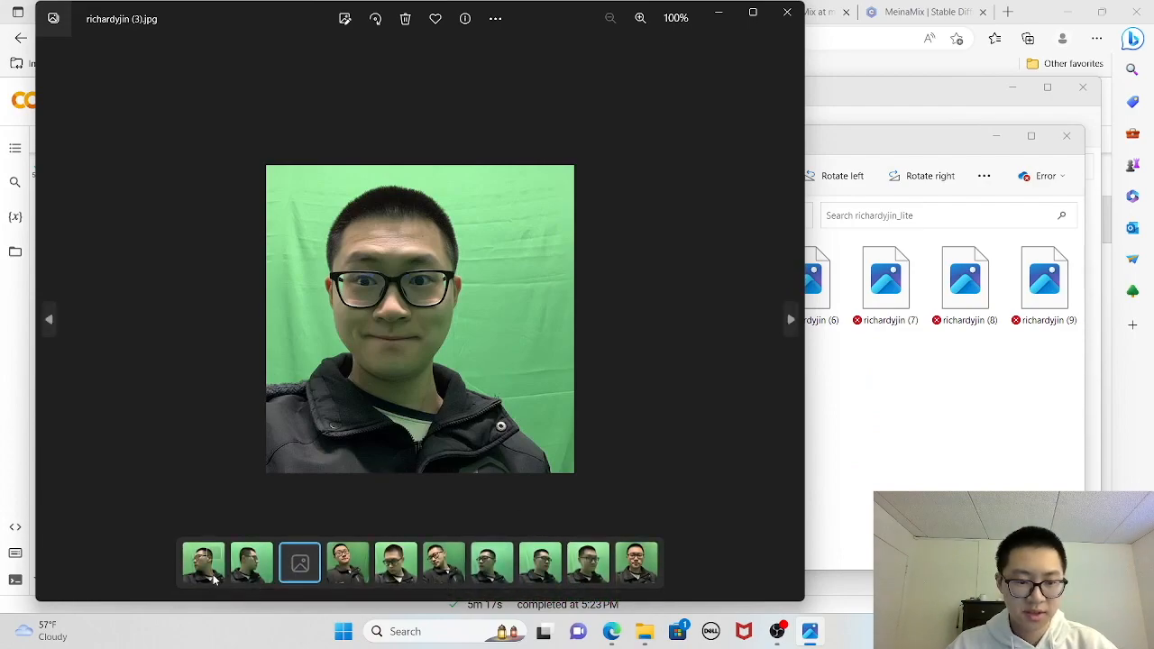
{"action": "left_click", "coordinate": [791, 320]}
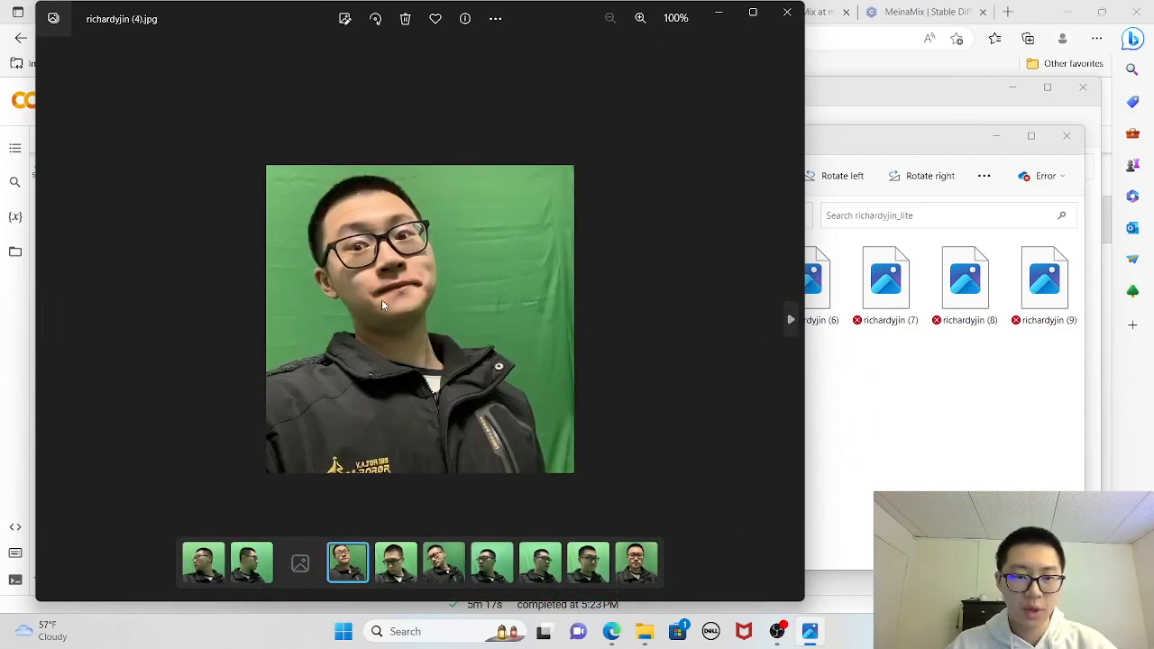
{"action": "left_click", "coordinate": [787, 13]}
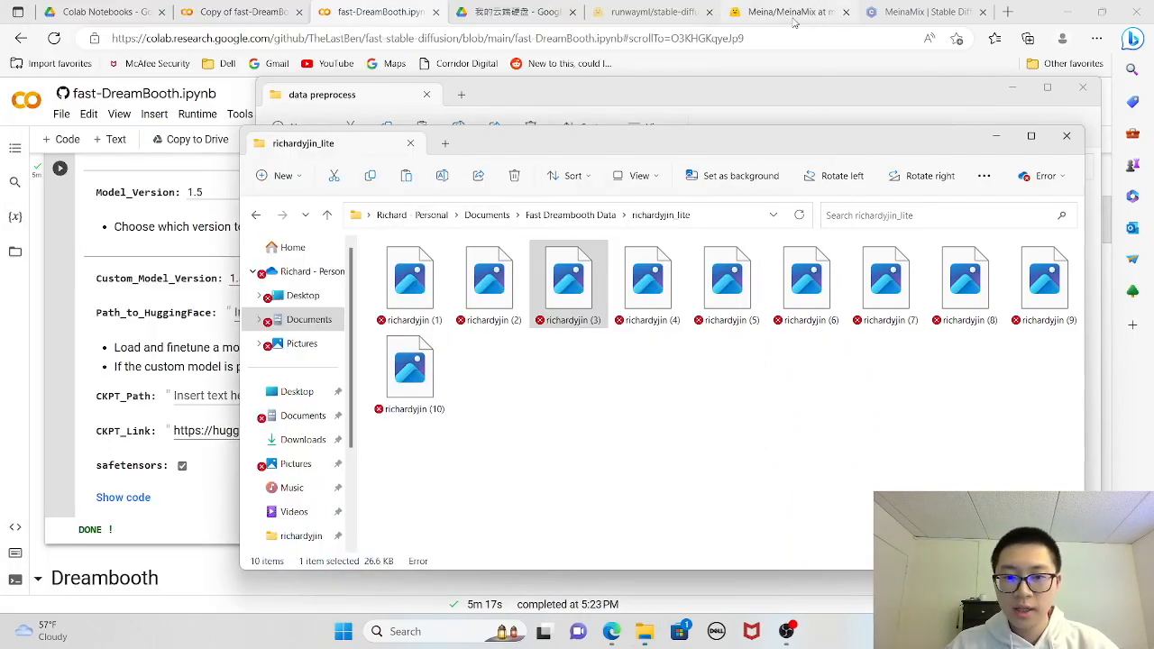
- Open the gsstylechar_lite folder, preview style images from gsstylechar (4) back to gsstylechar (2), and close the viewer
{"action": "left_click", "coordinate": [583, 215]}
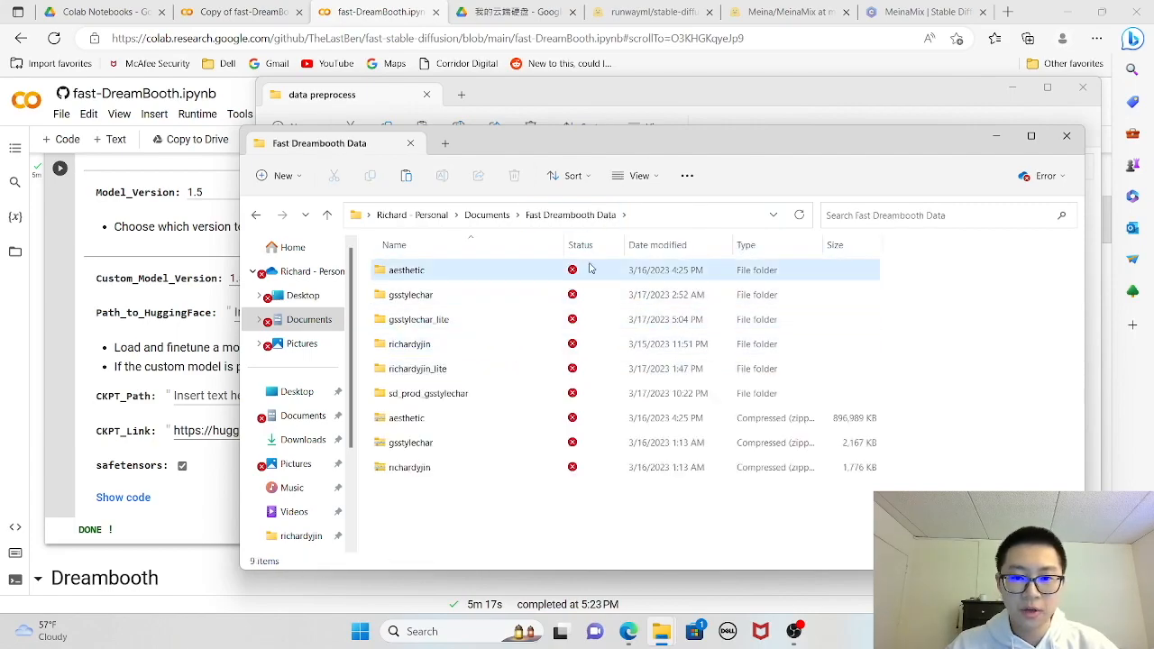
{"action": "double_click", "coordinate": [476, 328]}
{"action": "double_click", "coordinate": [636, 297]}
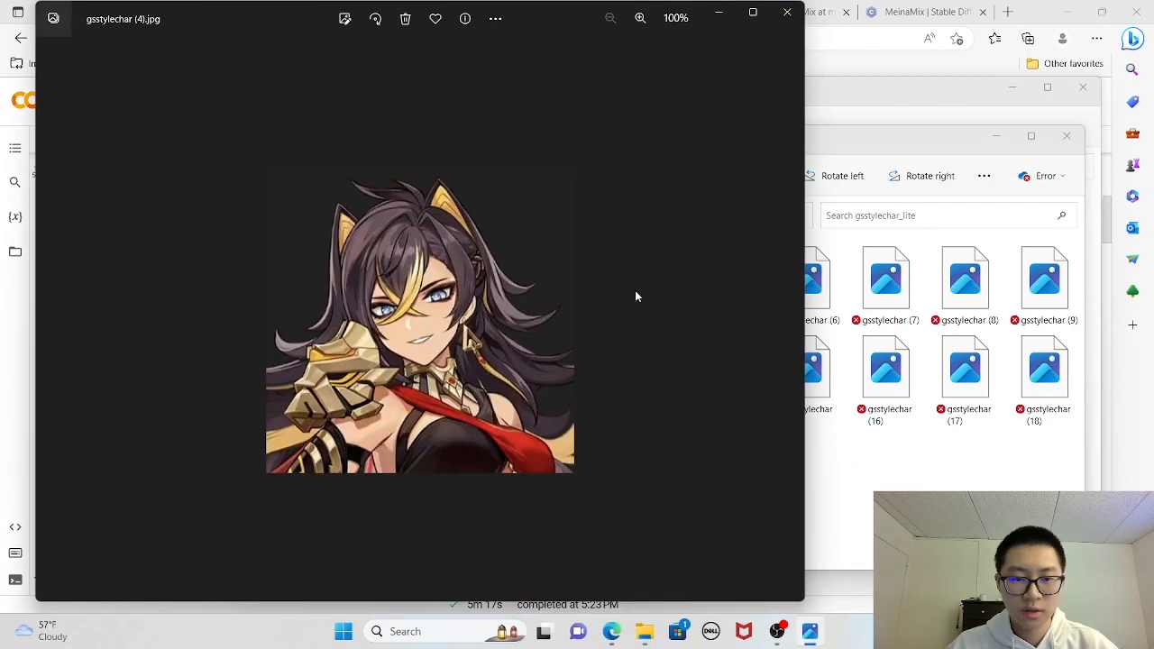
{"action": "left_click", "coordinate": [47, 318]}
{"action": "left_click", "coordinate": [48, 320]}
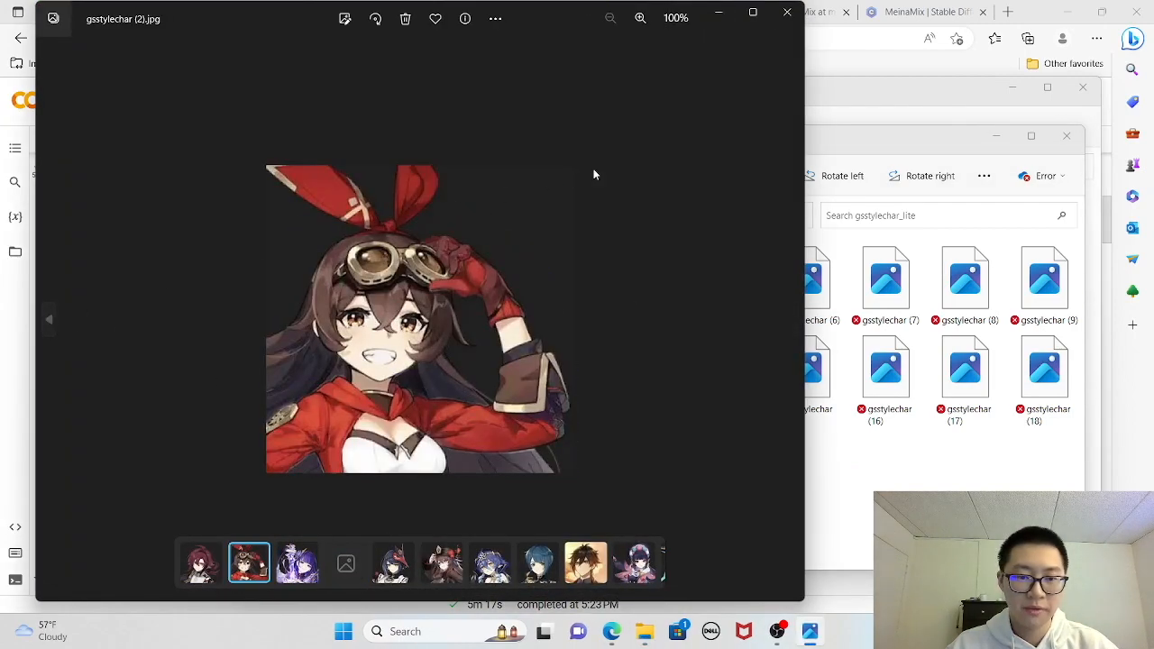
{"action": "left_click", "coordinate": [790, 12]}
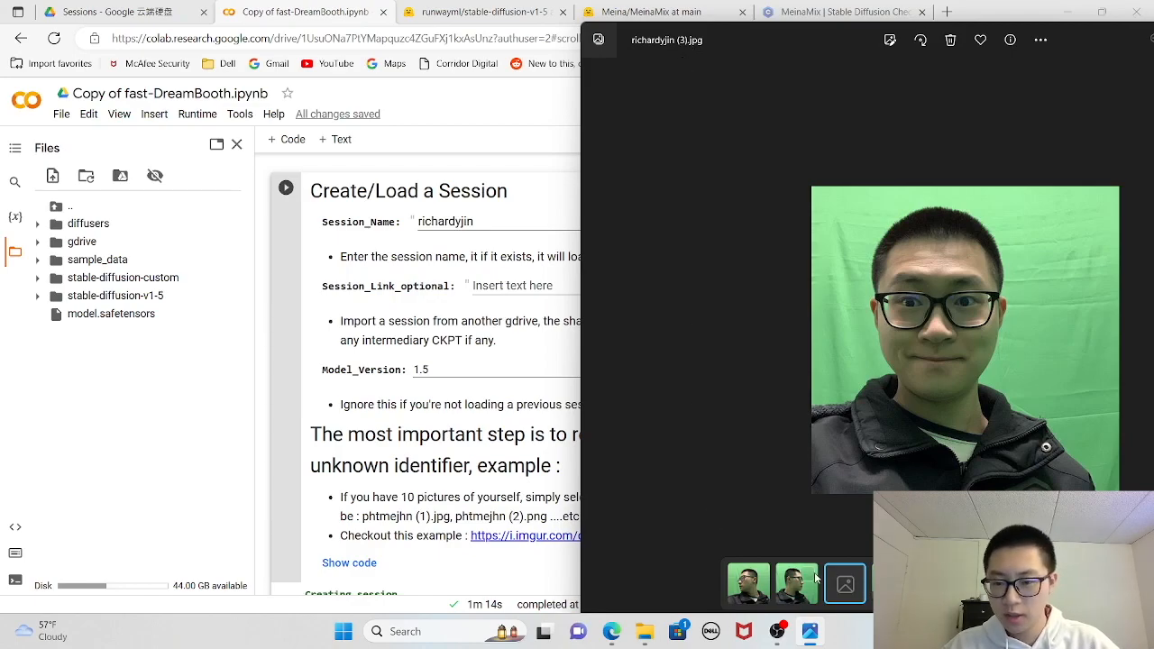
- Switch back to the Colab notebook and run the Create/Load a Session cell with the entered session name
{"action": "left_click", "coordinate": [457, 517]}
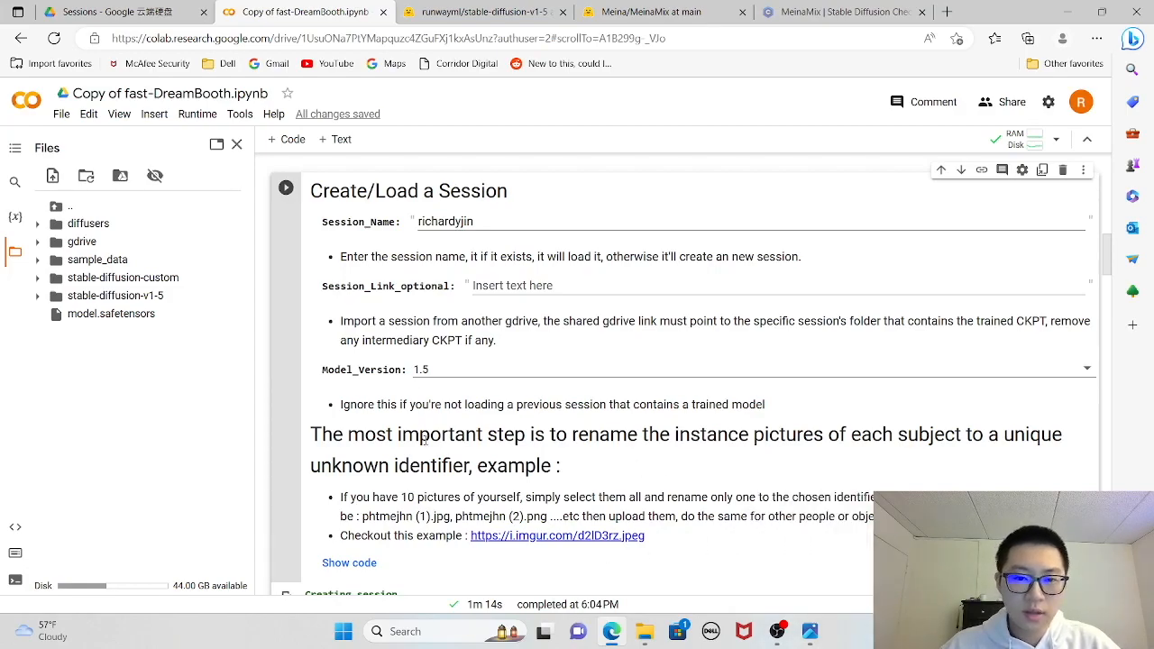
{"action": "left_click", "coordinate": [810, 631]}
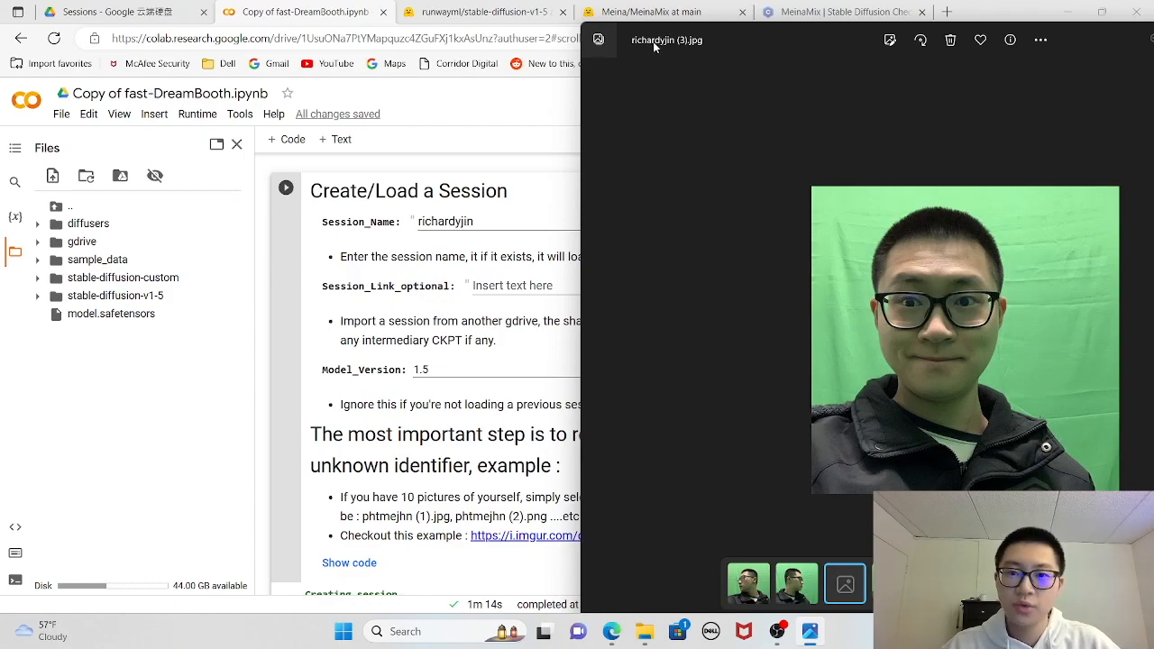
{"action": "left_click", "coordinate": [476, 221]}
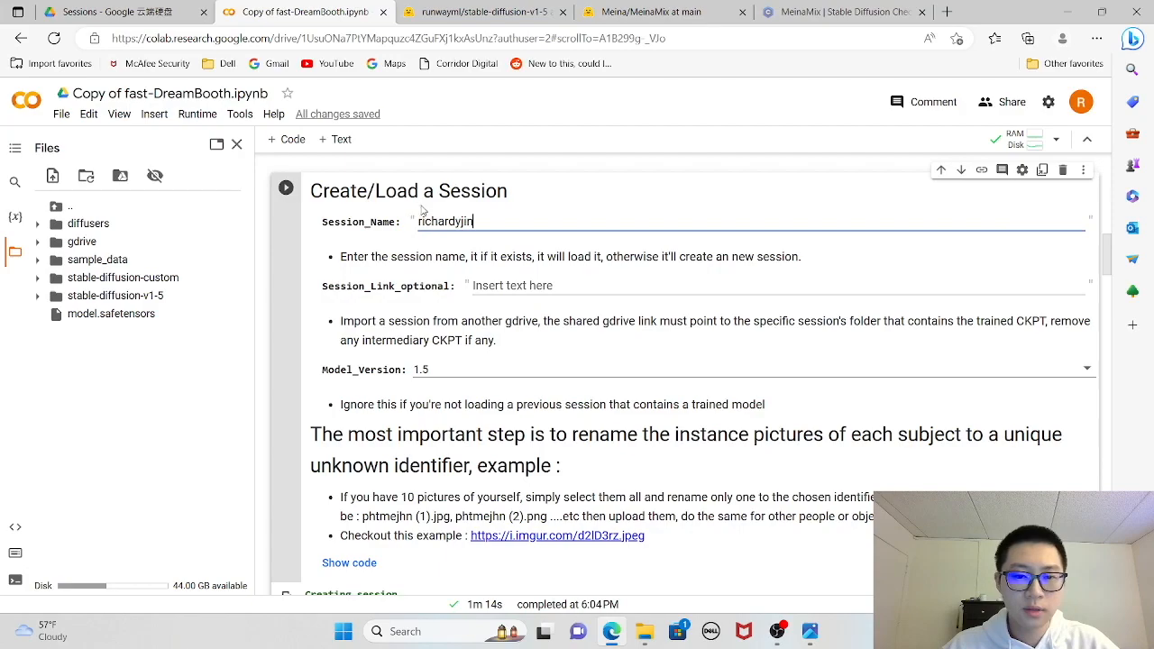
{"action": "left_click", "coordinate": [286, 189]}
{"action": "scroll", "coordinate": [466, 535], "scroll_direction": "down", "scroll_amount": 2}
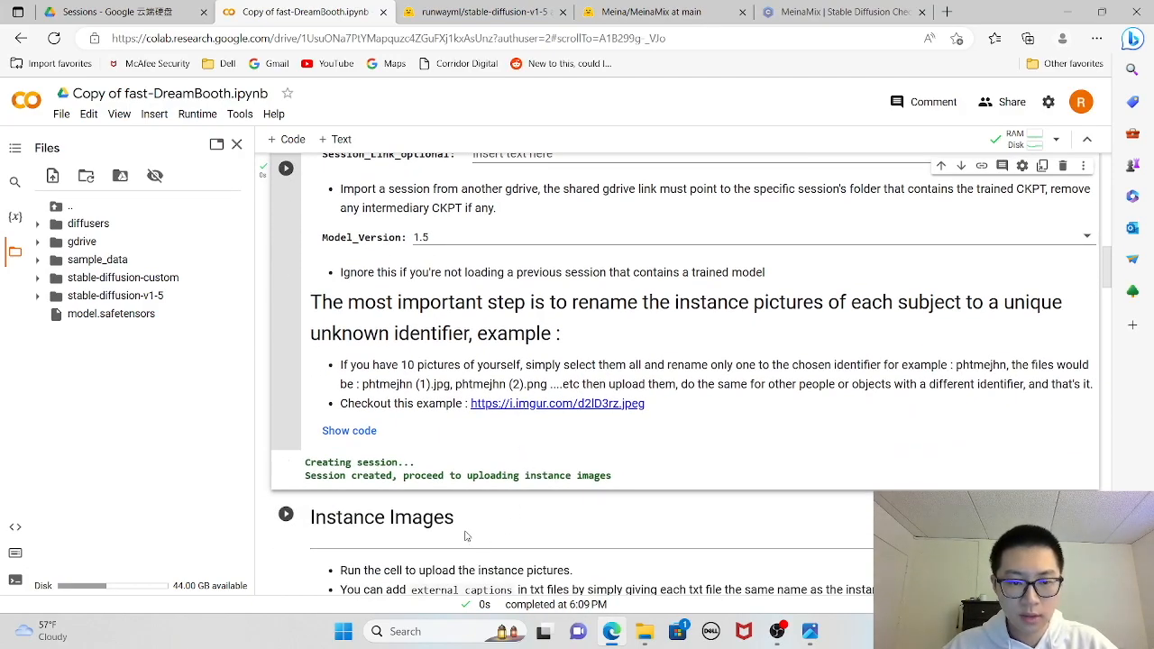
{"action": "scroll", "coordinate": [466, 531], "scroll_direction": "up", "scroll_amount": 2}
{"action": "scroll", "coordinate": [397, 391], "scroll_direction": "down", "scroll_amount": 2}
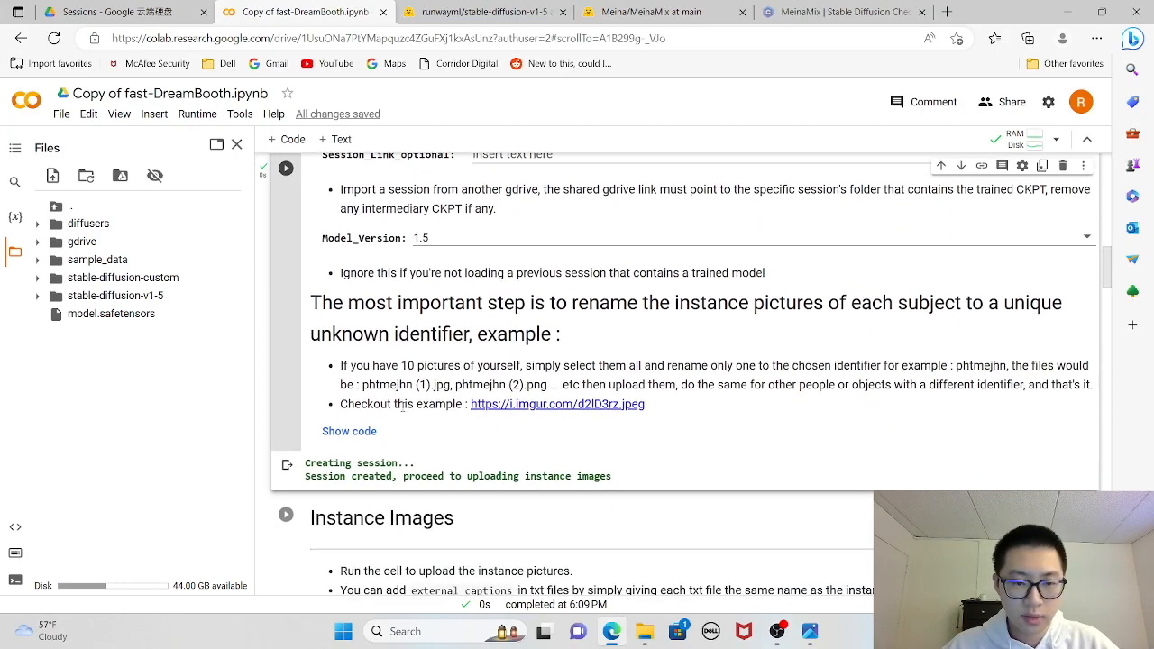
{"action": "scroll", "coordinate": [441, 388], "scroll_direction": "down", "scroll_amount": 3}
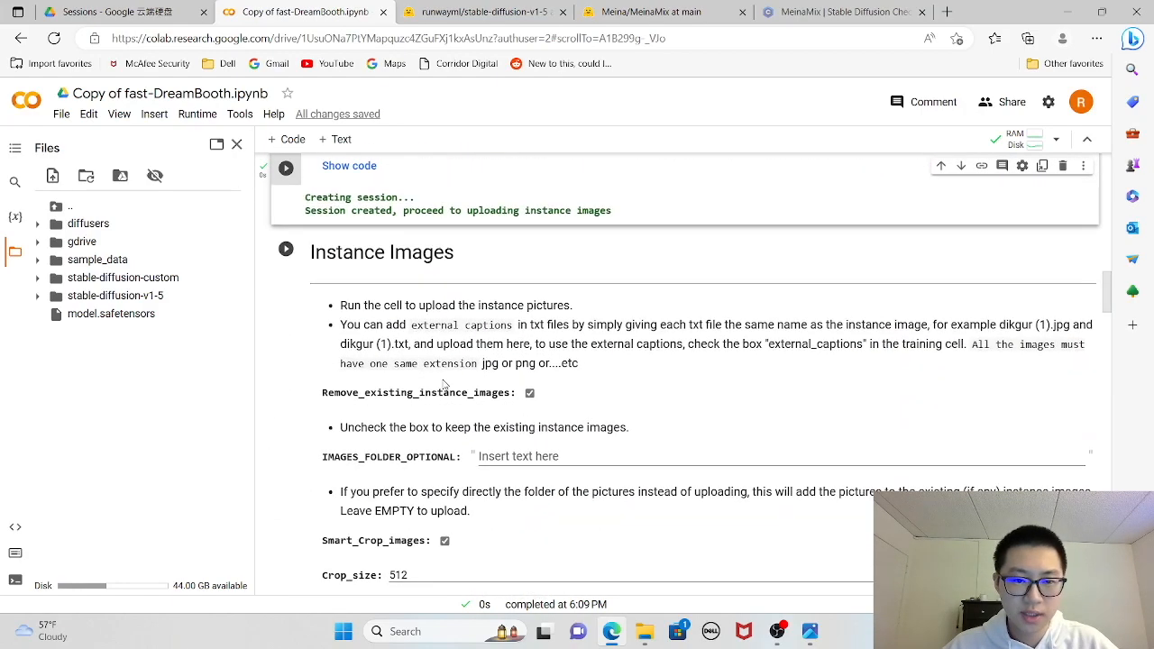
- Run the Instance Images cell to start the picture upload
{"action": "scroll", "coordinate": [529, 410], "scroll_direction": "down", "scroll_amount": 1}
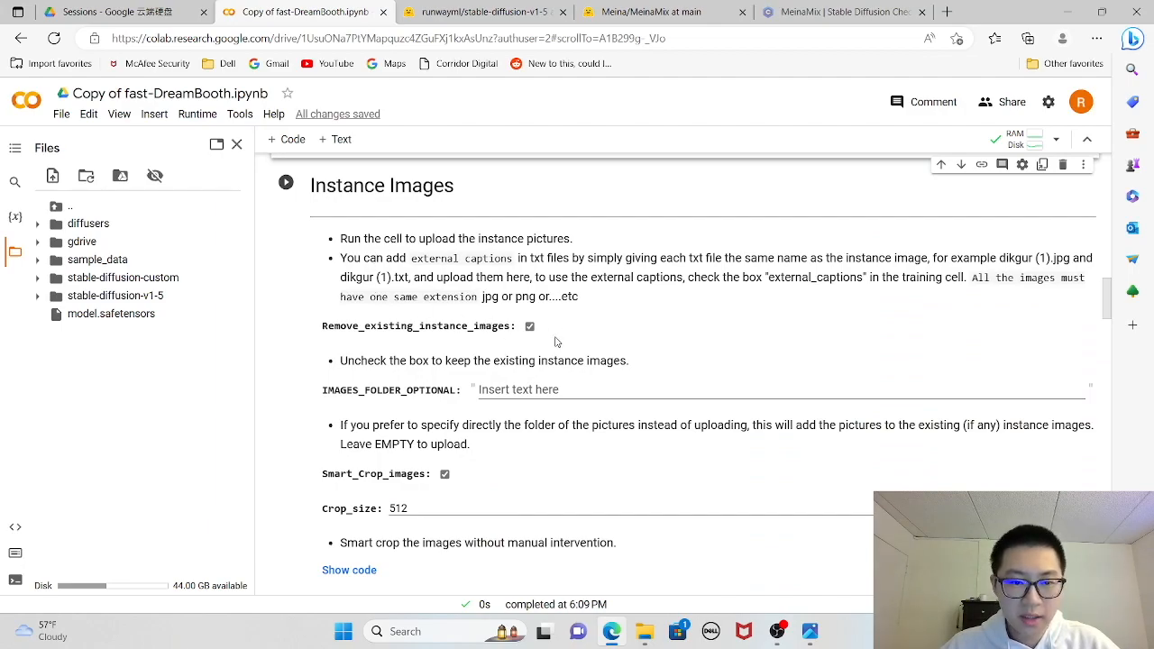
{"action": "left_click", "coordinate": [286, 185]}
{"action": "scroll", "coordinate": [471, 398], "scroll_direction": "down", "scroll_amount": 1}
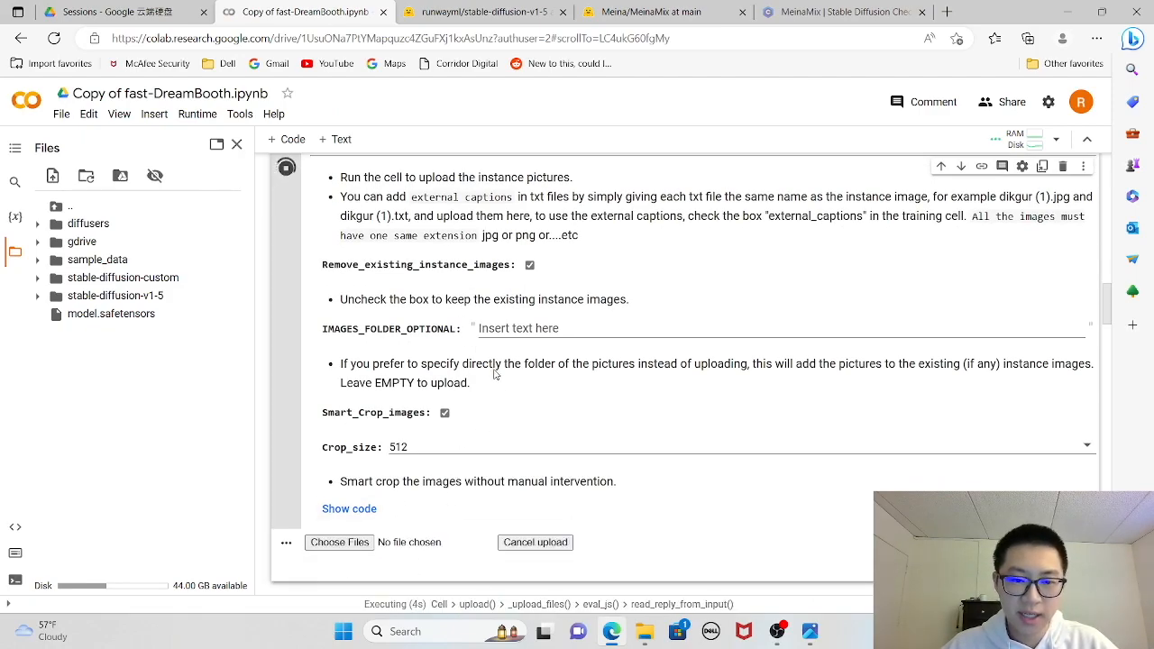
{"action": "scroll", "coordinate": [402, 558], "scroll_direction": "up", "scroll_amount": 2}
{"action": "scroll", "coordinate": [469, 460], "scroll_direction": "down", "scroll_amount": 2}
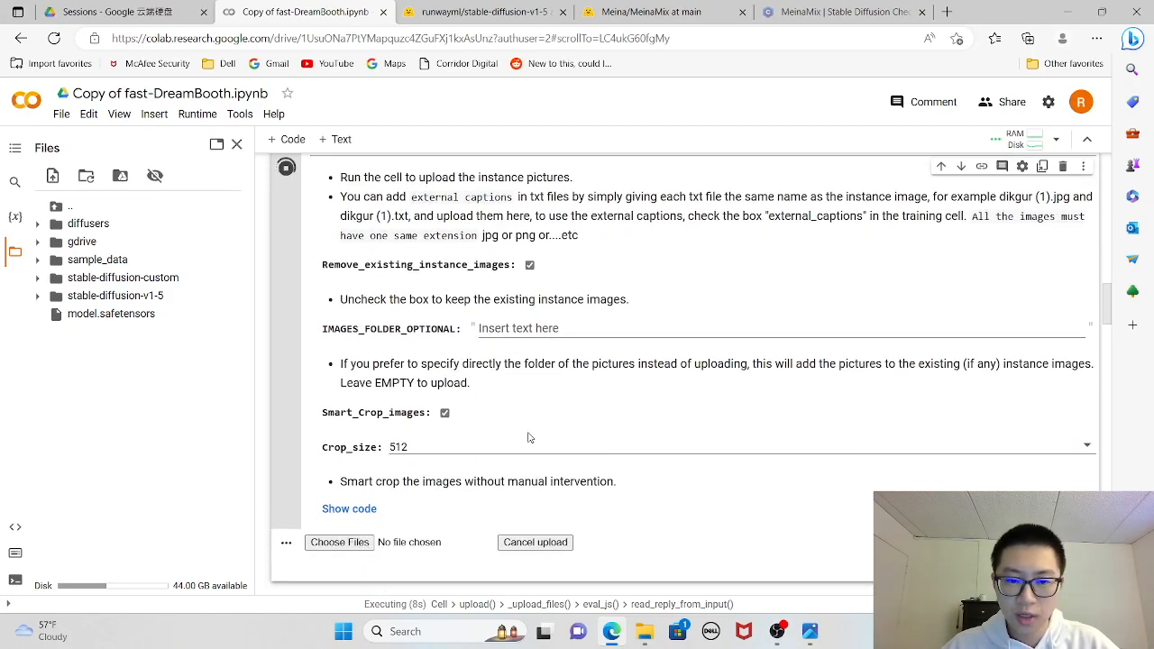
- Start choosing instance images to upload and open the lite portrait folder inside Documents > Fast Dreambooth Data
{"action": "left_click", "coordinate": [811, 634]}
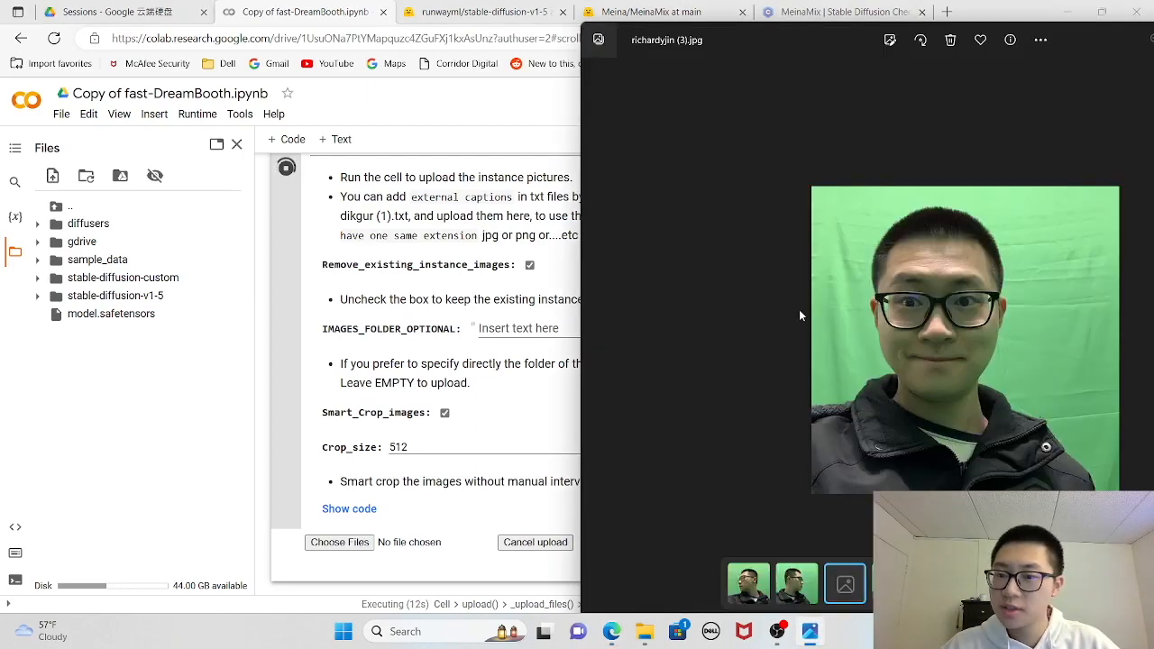
{"action": "left_click", "coordinate": [342, 545]}
{"action": "left_click", "coordinate": [341, 546]}
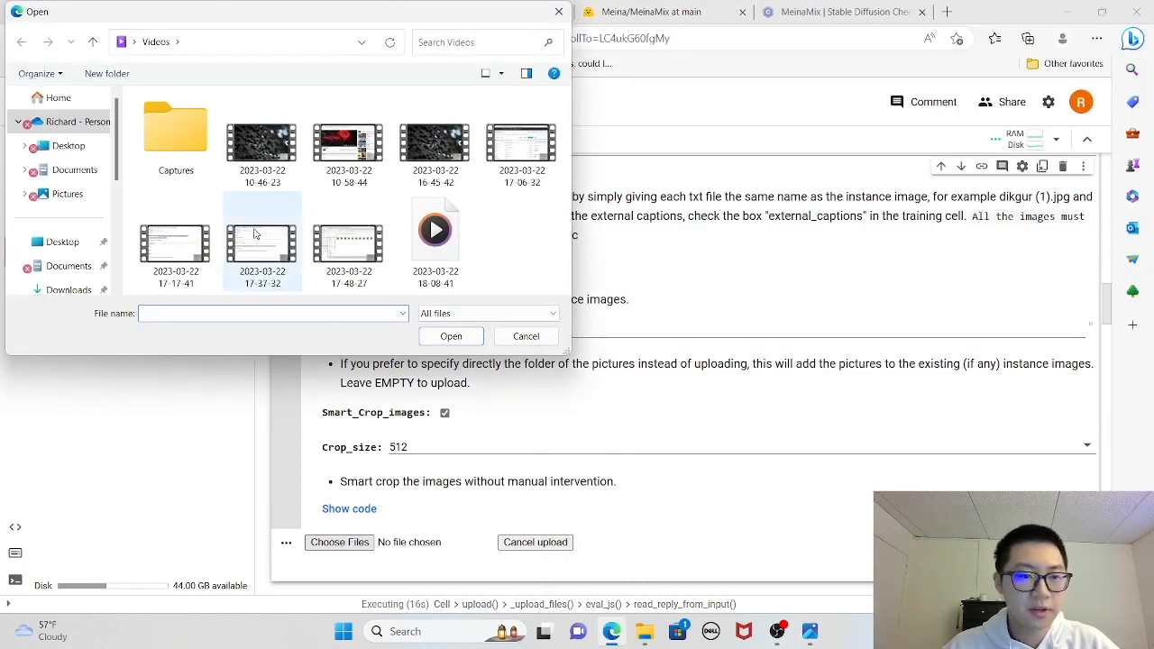
{"action": "left_click", "coordinate": [78, 174]}
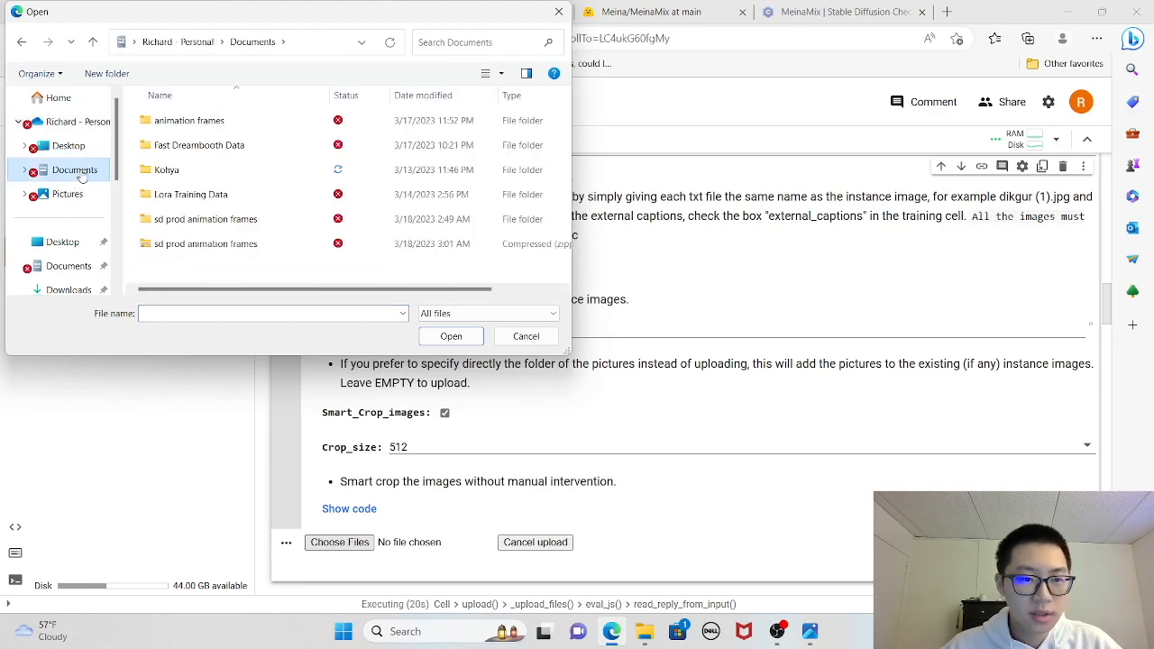
{"action": "left_click", "coordinate": [234, 148]}
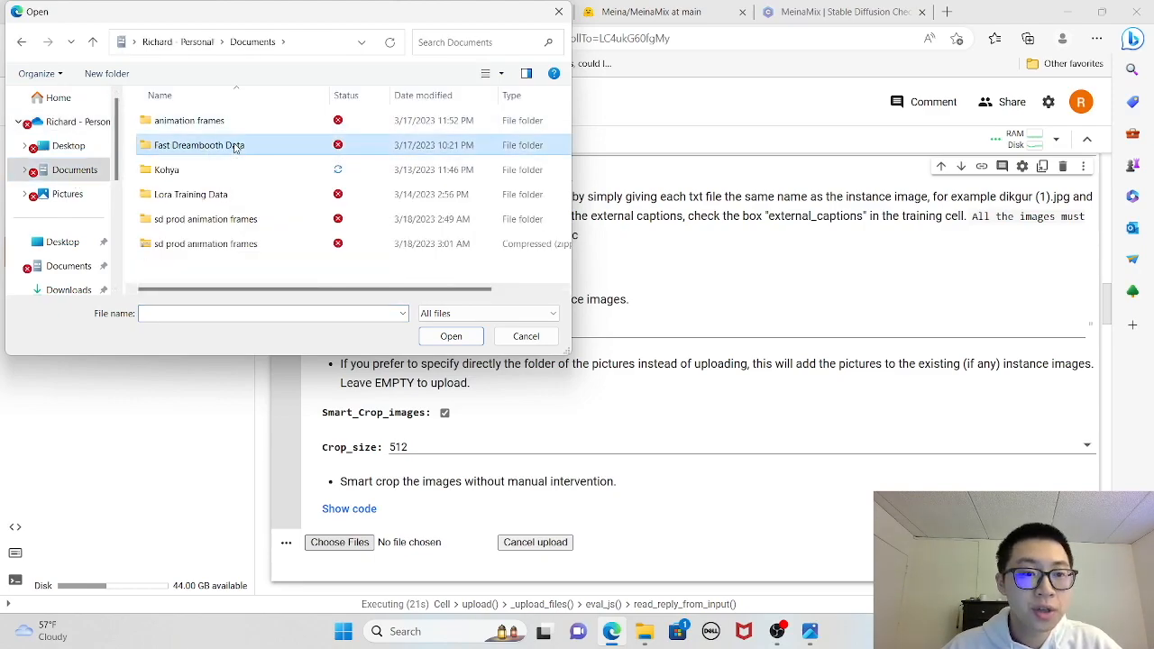
{"action": "left_click", "coordinate": [234, 148]}
{"action": "left_click", "coordinate": [293, 155]}
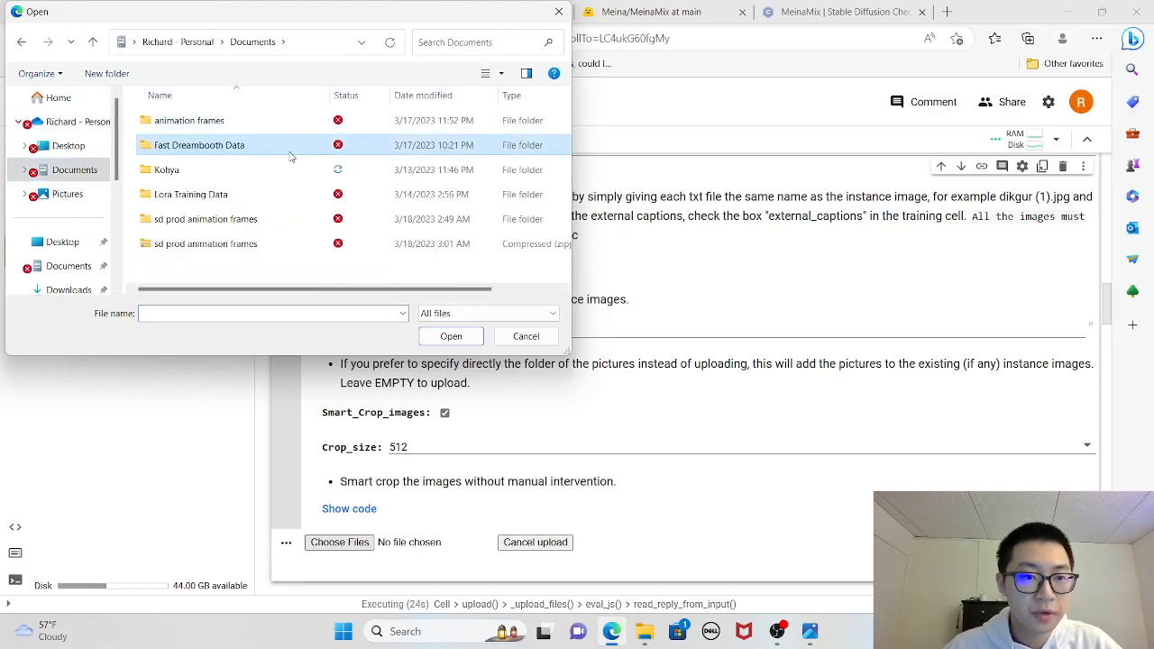
{"action": "double_click", "coordinate": [292, 155]}
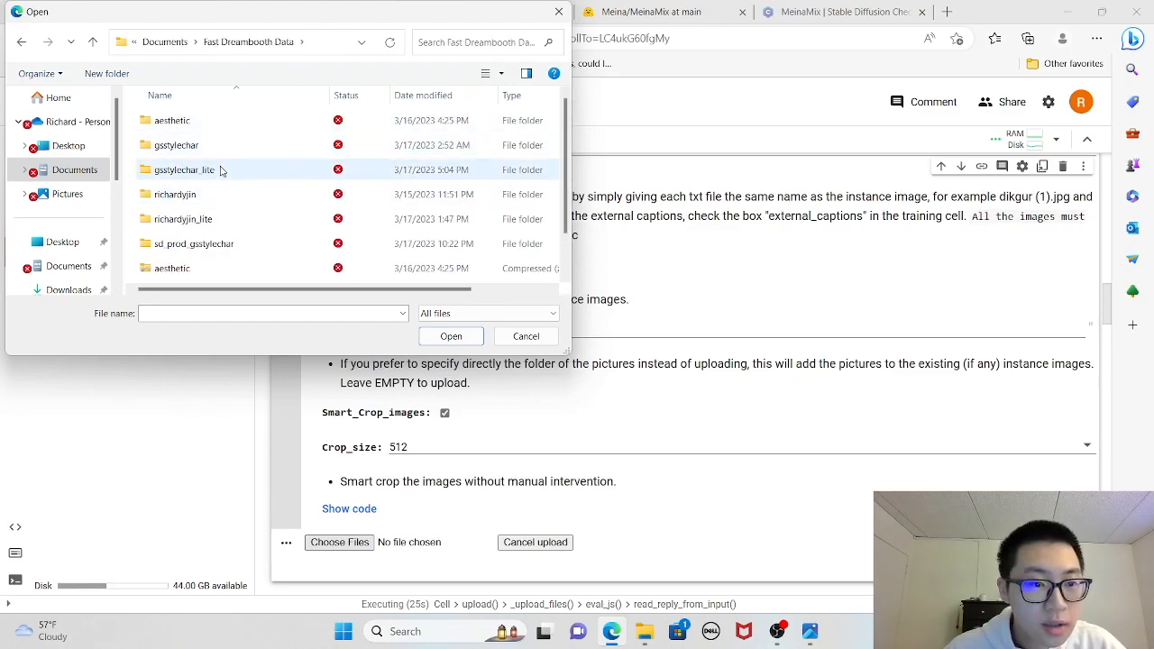
{"action": "double_click", "coordinate": [222, 219]}
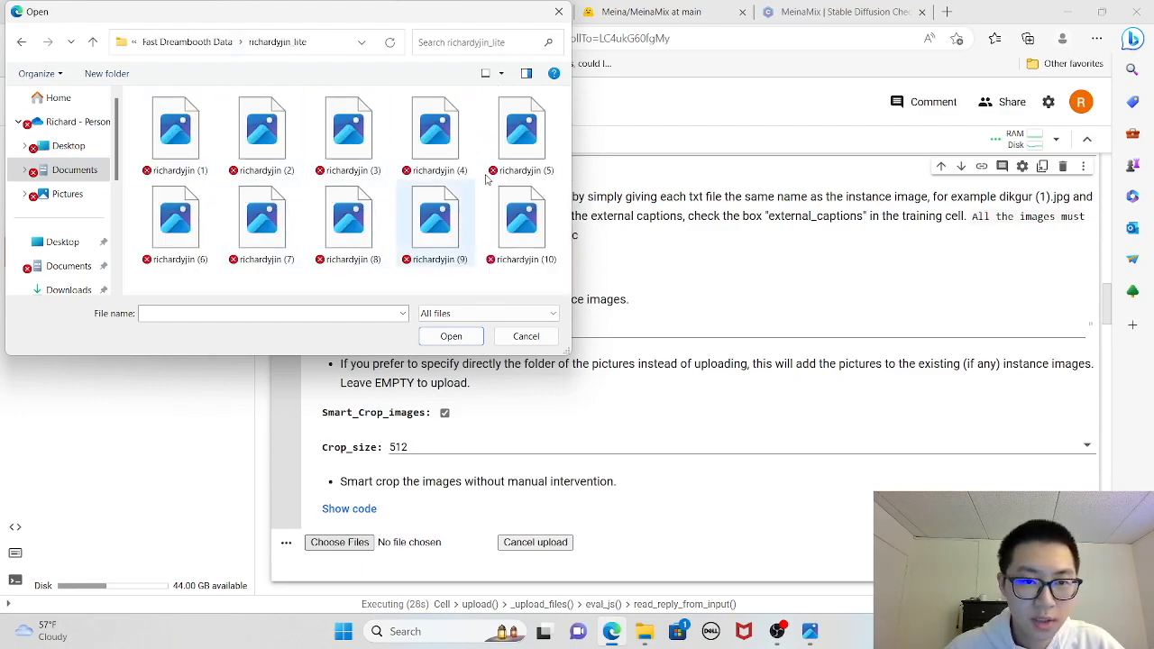
- Select all ten portraits in the folder and upload them as instance images
{"action": "left_click", "coordinate": [459, 337]}
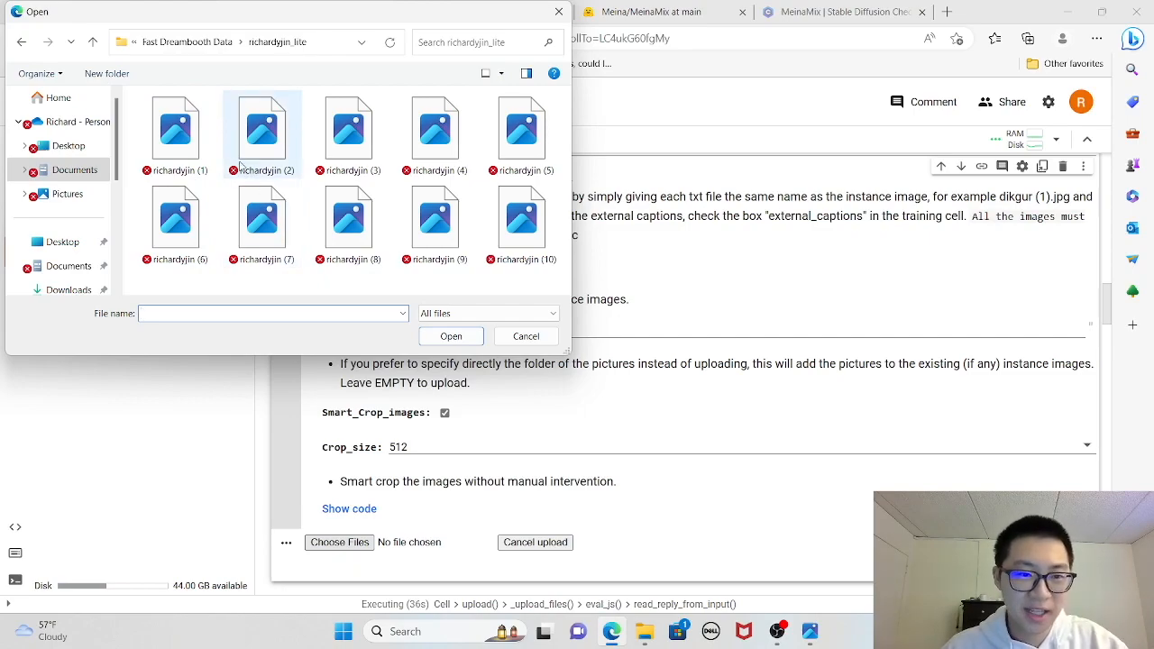
{"action": "key", "text": "ctrl+a"}
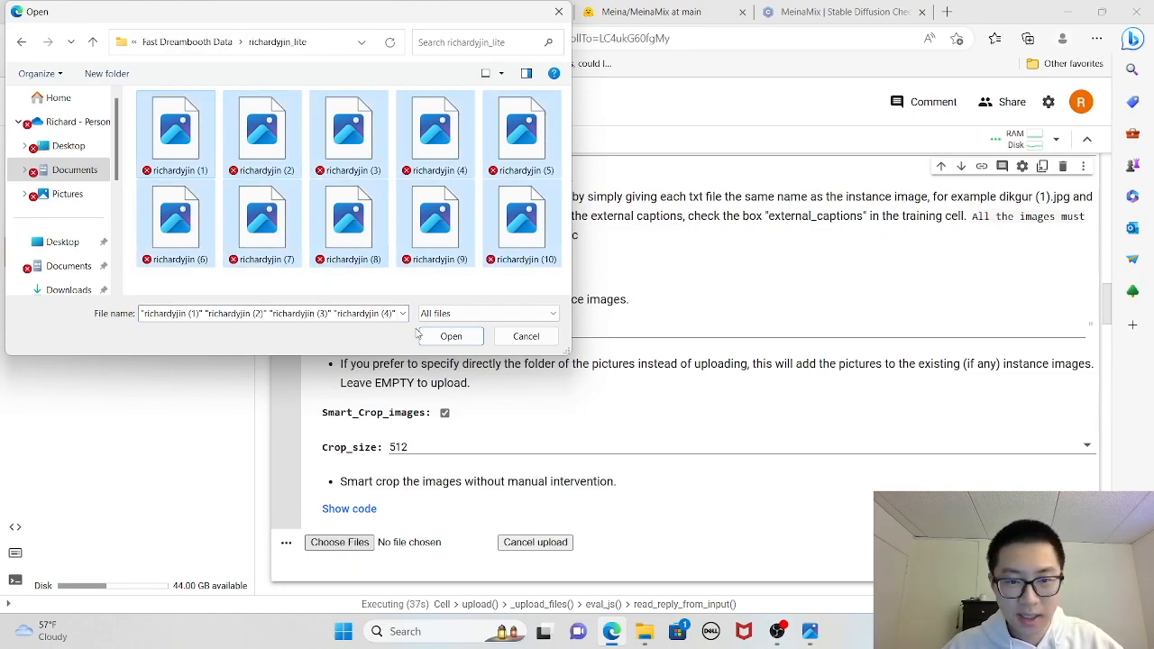
{"action": "left_click", "coordinate": [445, 338]}
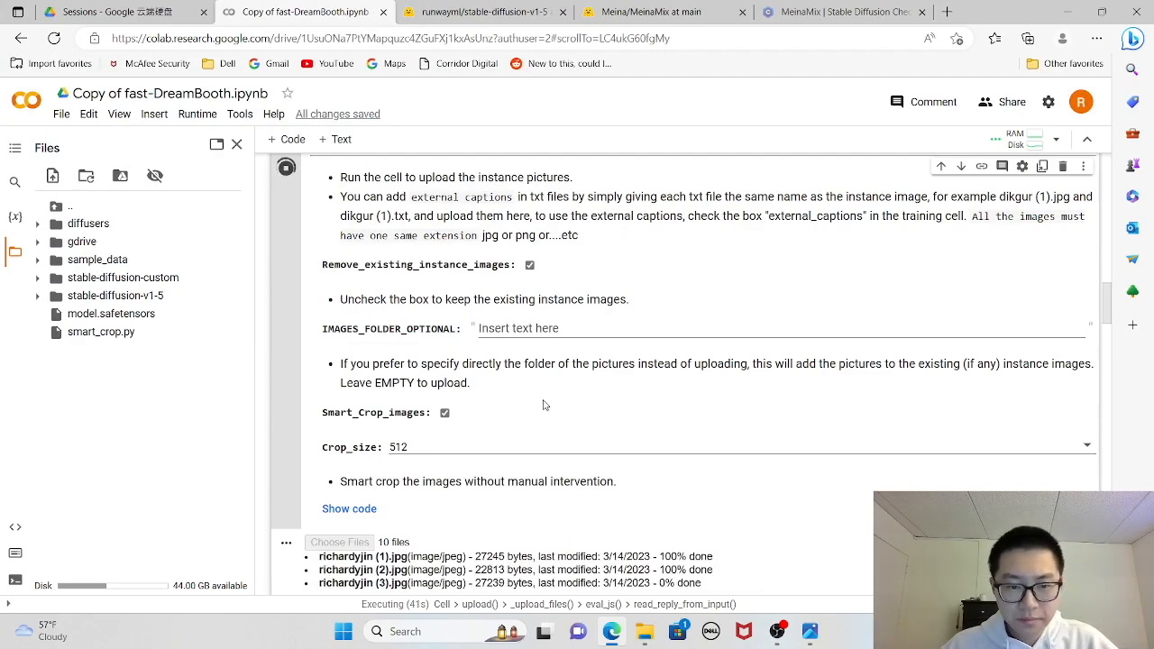
{"action": "scroll", "coordinate": [526, 408], "scroll_direction": "down", "scroll_amount": 2}
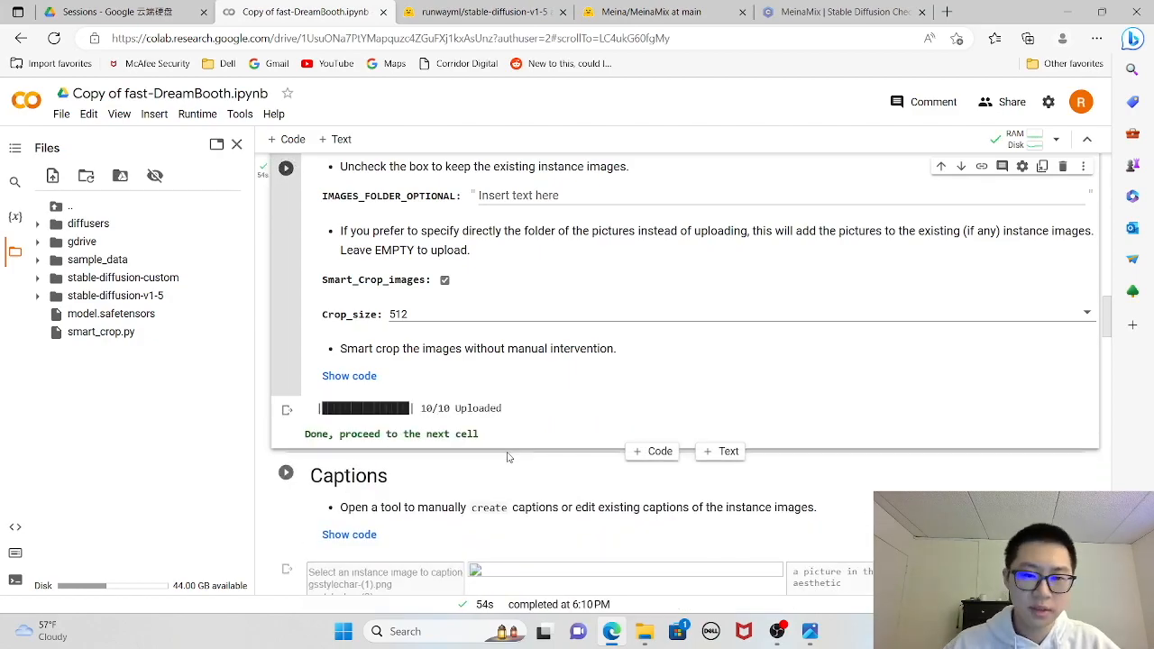
- Run the Captions cell and select the first portrait for captioning
{"action": "scroll", "coordinate": [552, 433], "scroll_direction": "down", "scroll_amount": 2}
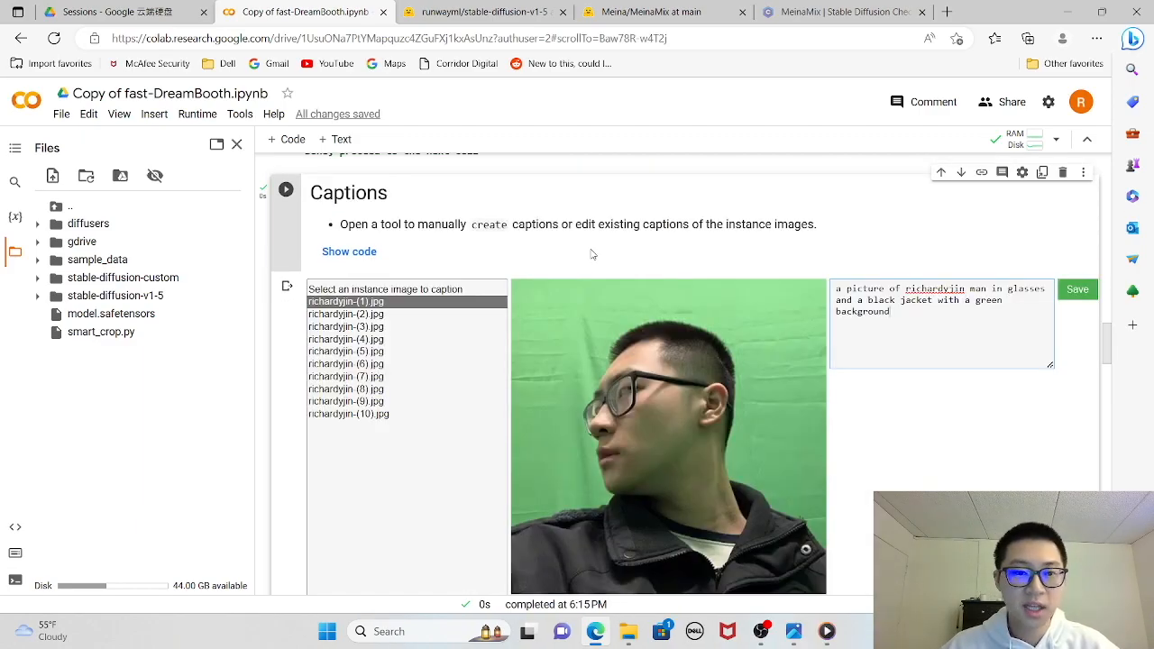
{"action": "left_click", "coordinate": [285, 192]}
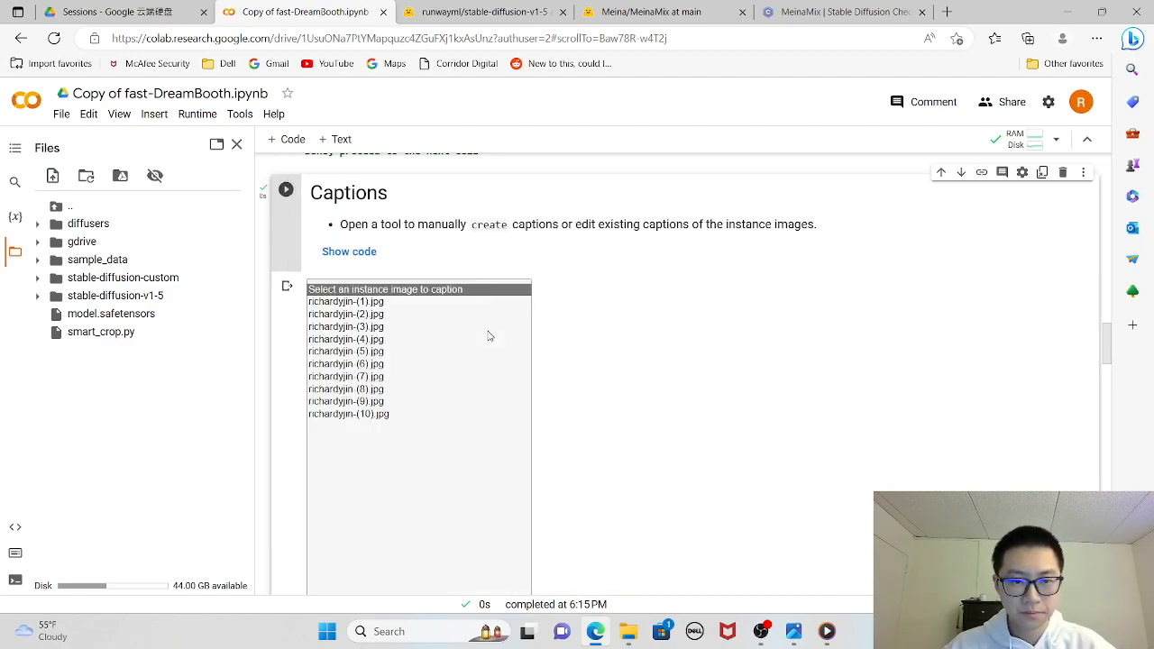
{"action": "left_click", "coordinate": [344, 303]}
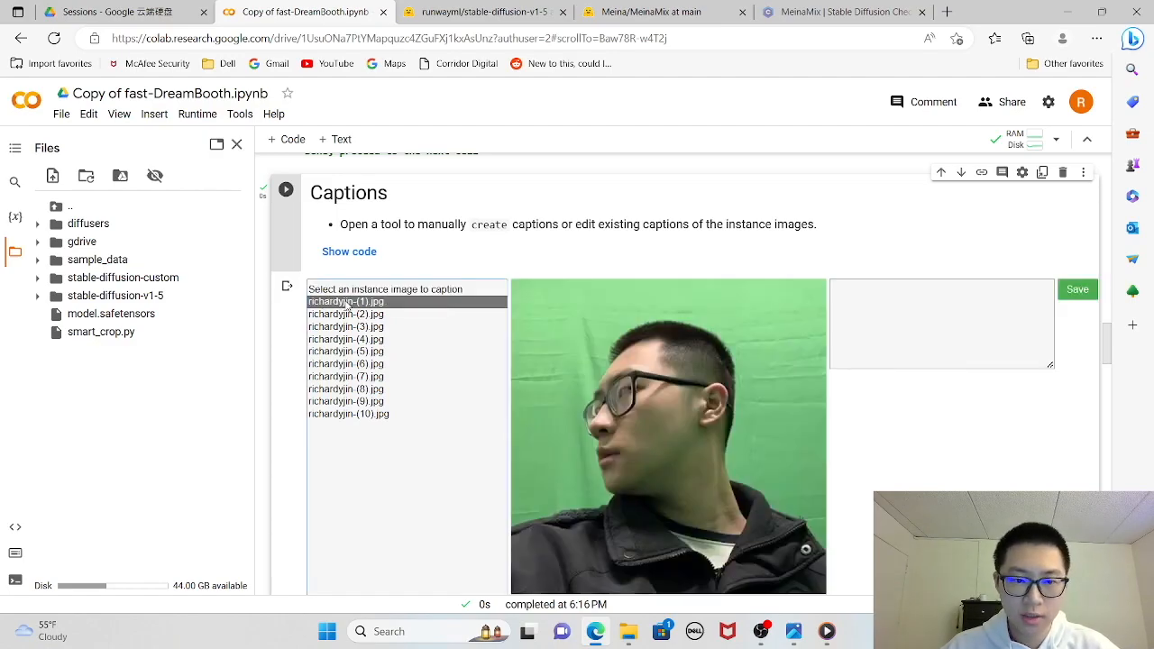
- Caption the first portrait "a picture of" the subject identifier plus "man in glasses and a black jacket with a green background" and save it
{"action": "left_click", "coordinate": [878, 306]}
{"action": "type", "text": "a picture of richardyjin man in glasses and a black jacket with a green background"}
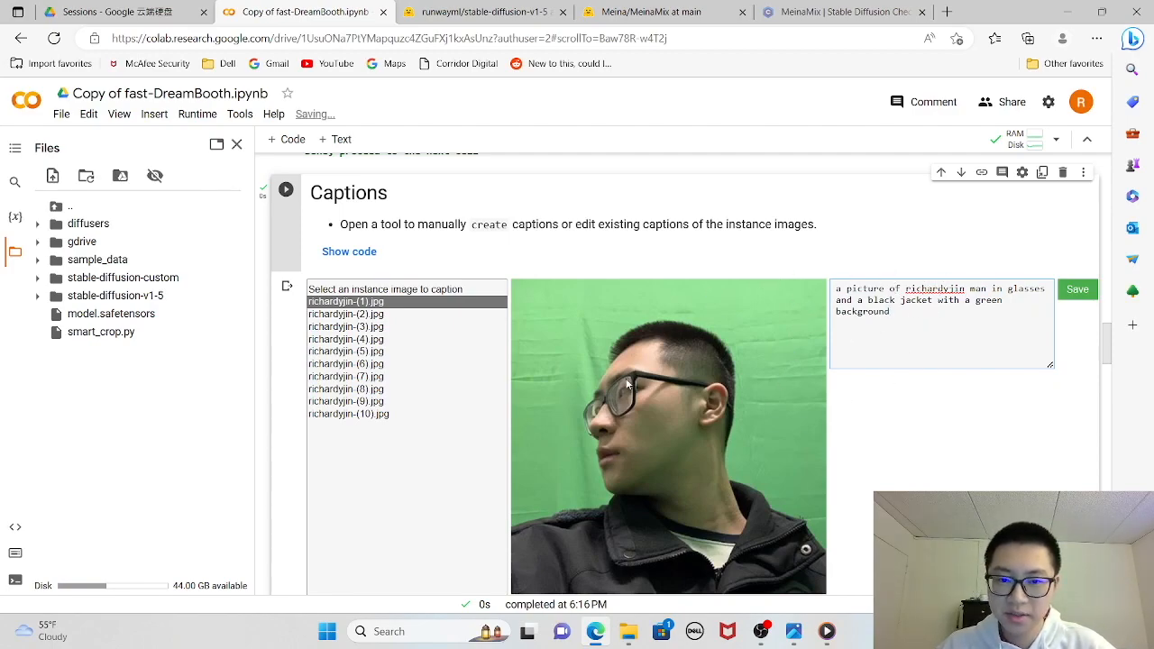
{"action": "double_click", "coordinate": [933, 287]}
{"action": "left_click", "coordinate": [997, 307]}
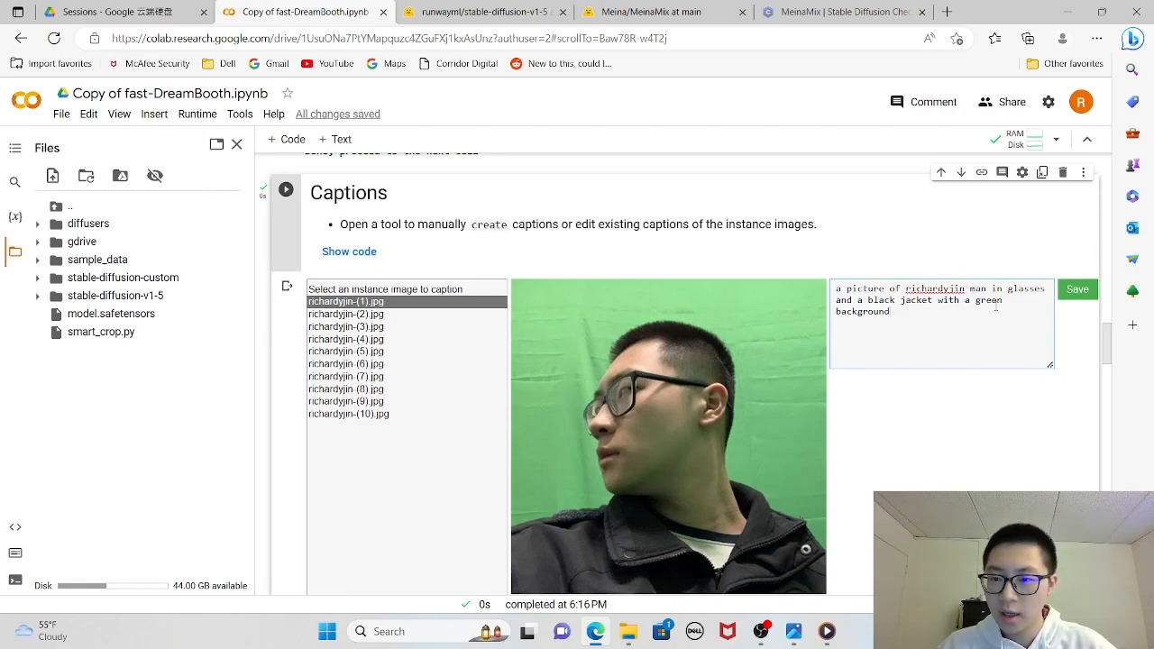
{"action": "left_click_drag", "start_coordinate": [971, 289], "coordinate": [988, 318]}
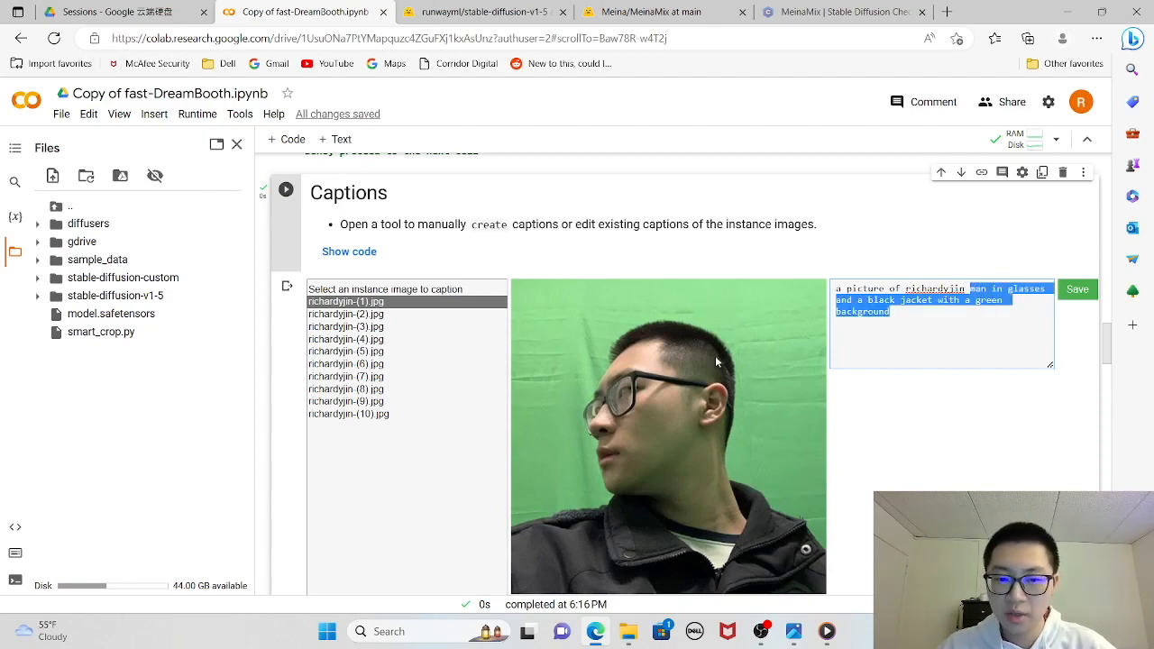
{"action": "left_click", "coordinate": [1079, 298]}
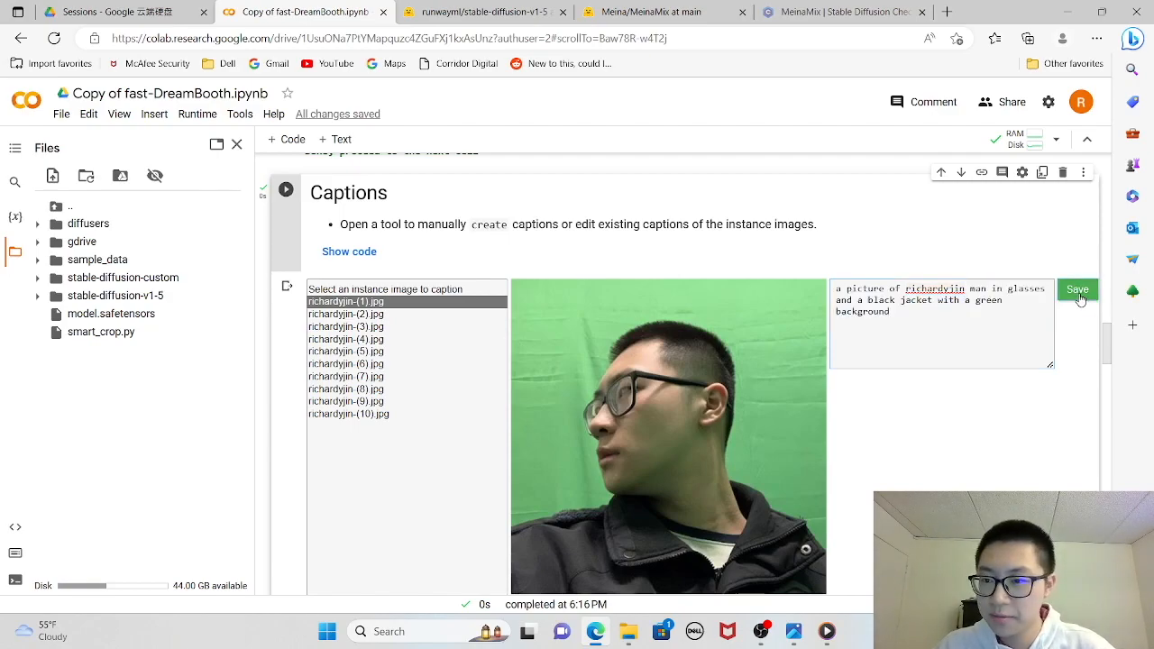
- Apply the first portrait's caption to the second and third portraits, saving each one
{"action": "left_click", "coordinate": [371, 315]}
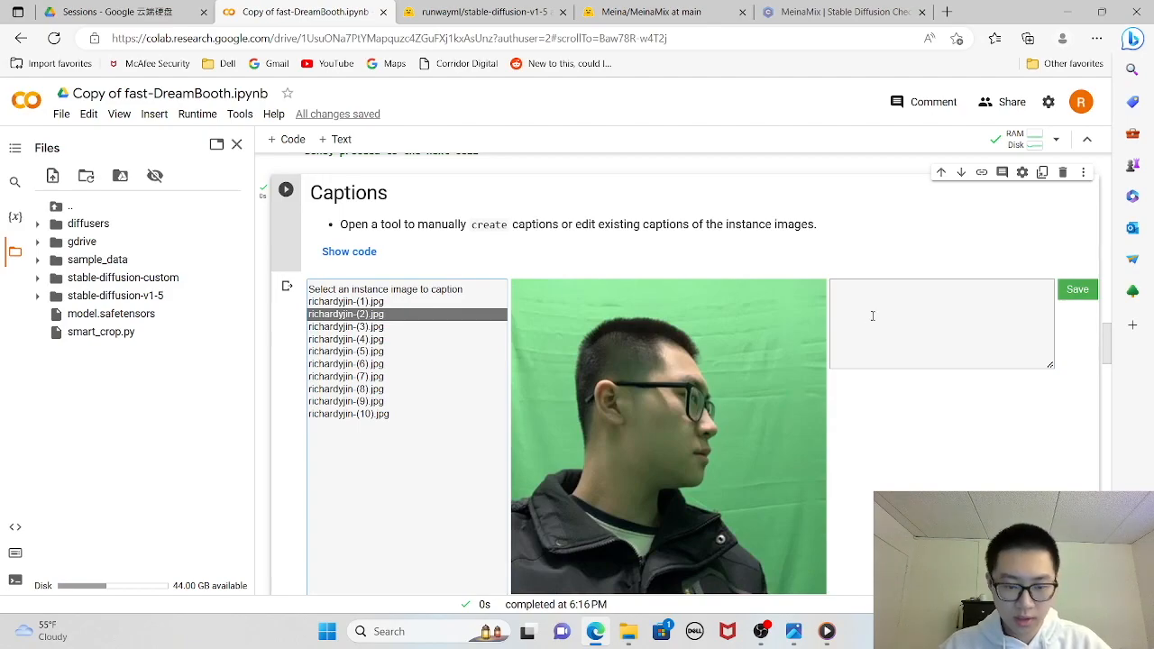
{"action": "type", "text": "a picture of richardyjin man in glasses and a black jacket with a green background"}
{"action": "left_click", "coordinate": [1077, 290]}
{"action": "left_click", "coordinate": [360, 327]}
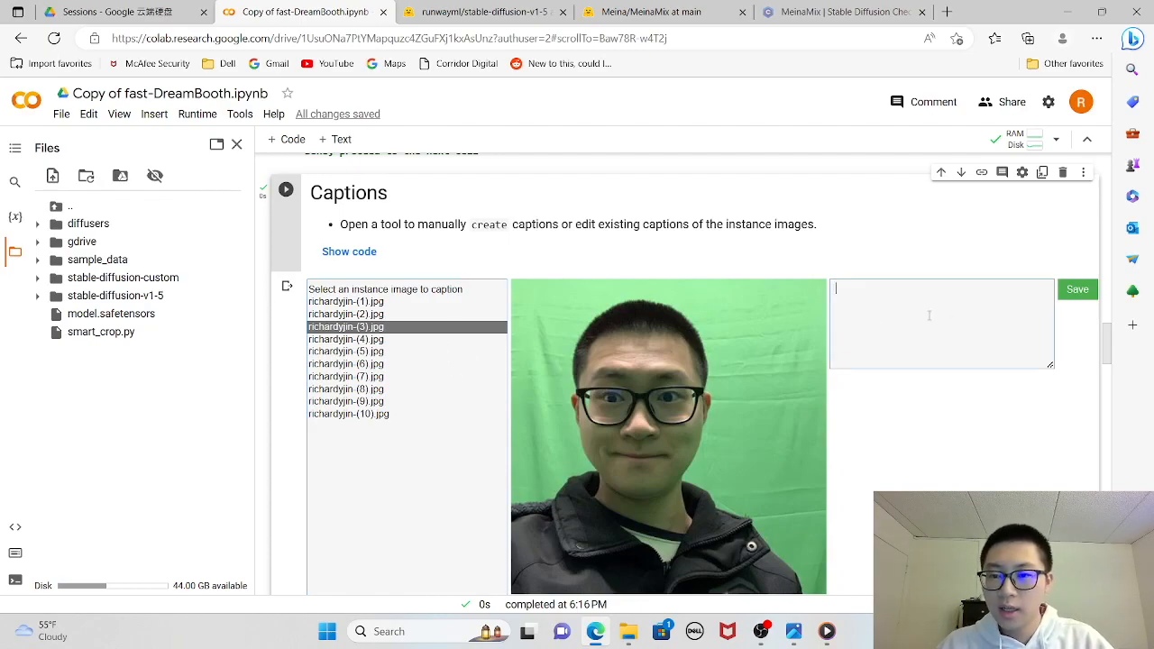
{"action": "type", "text": "a picture of richardyjin man in glasses and a black jacket with a green background"}
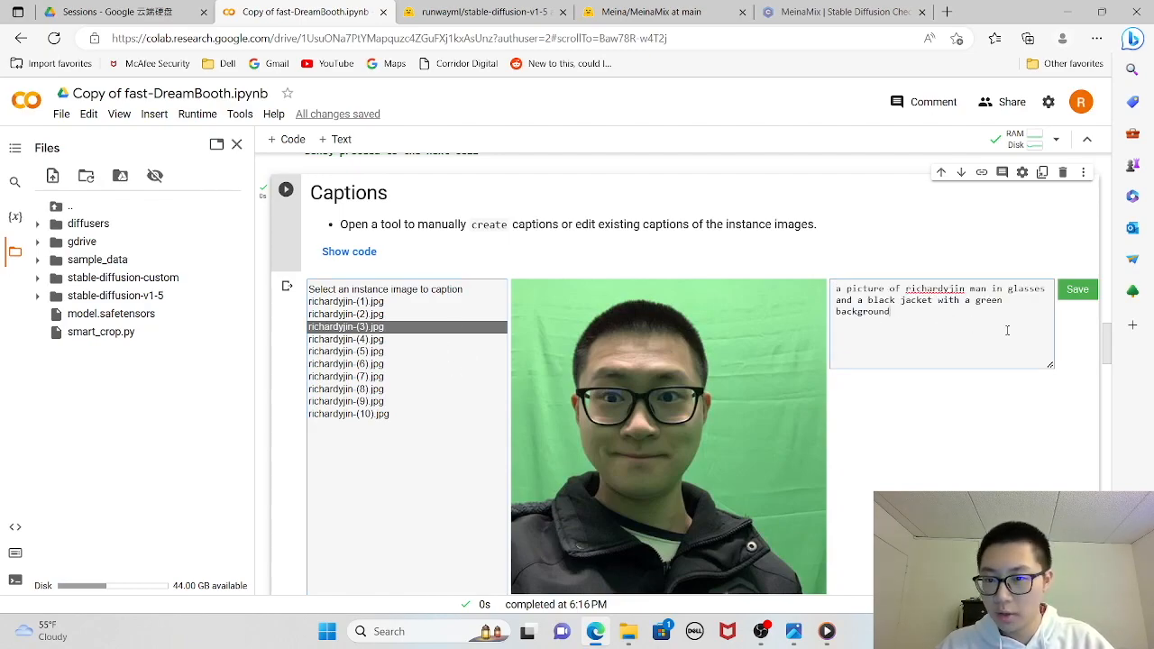
{"action": "left_click", "coordinate": [1075, 291]}
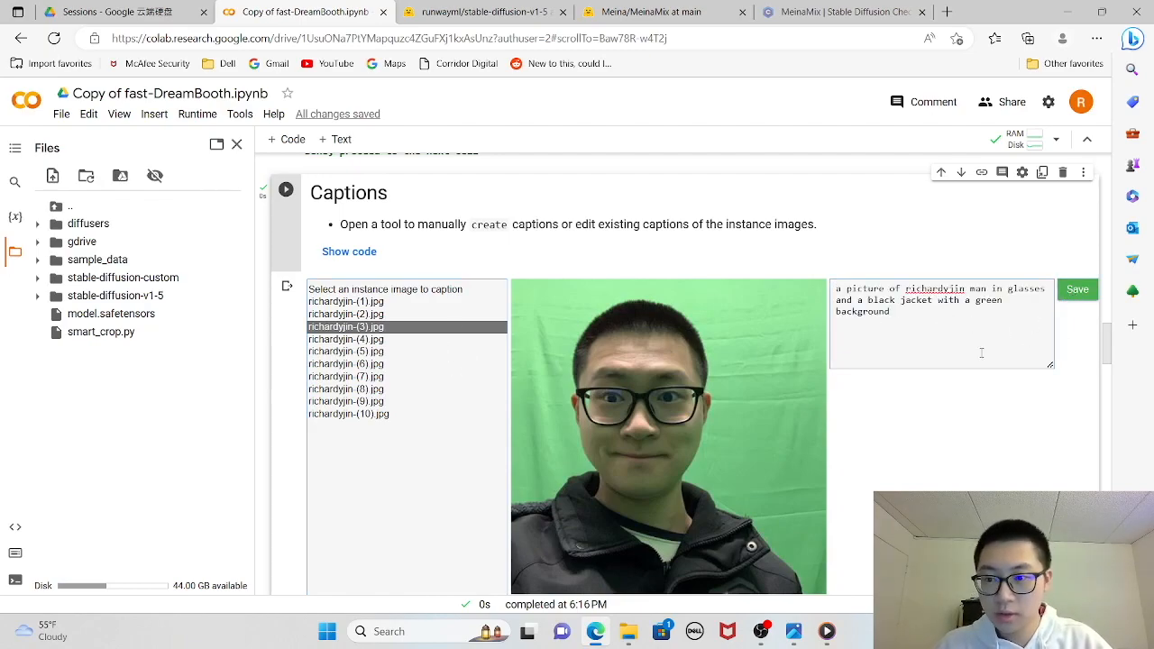
- Enter the same caption for the fourth portrait and select the fifth portrait
{"action": "left_click", "coordinate": [374, 341]}
{"action": "left_click", "coordinate": [899, 343]}
{"action": "type", "text": "a picture of richardyjin man in glasses and a black jacket with a green background"}
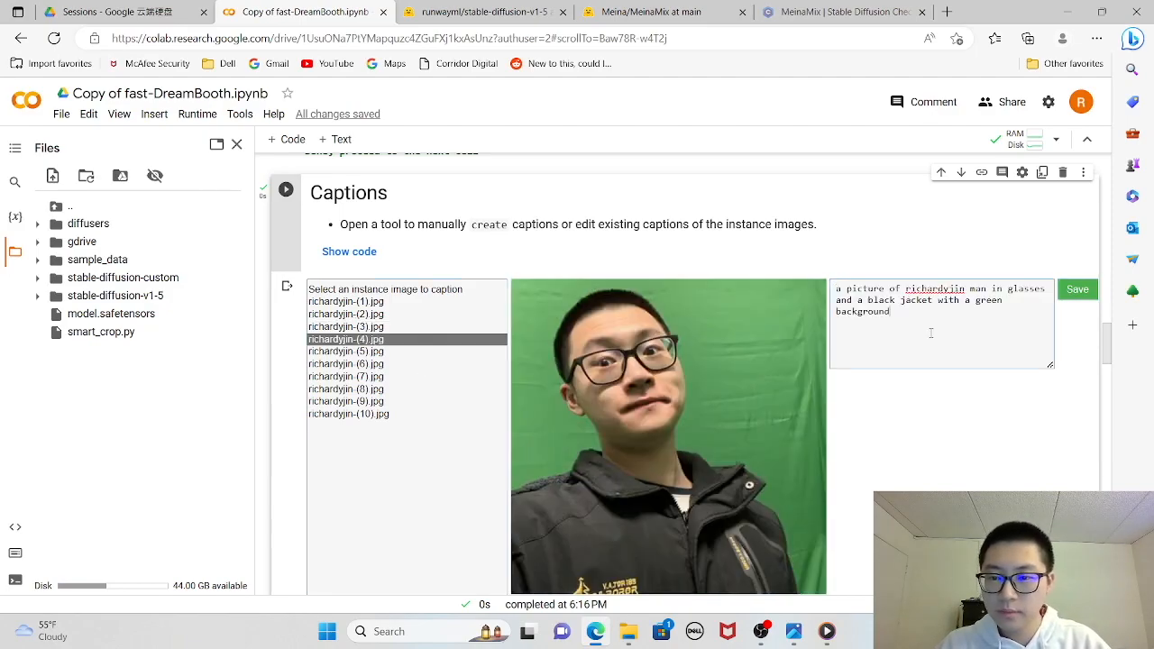
{"action": "left_click", "coordinate": [386, 352]}
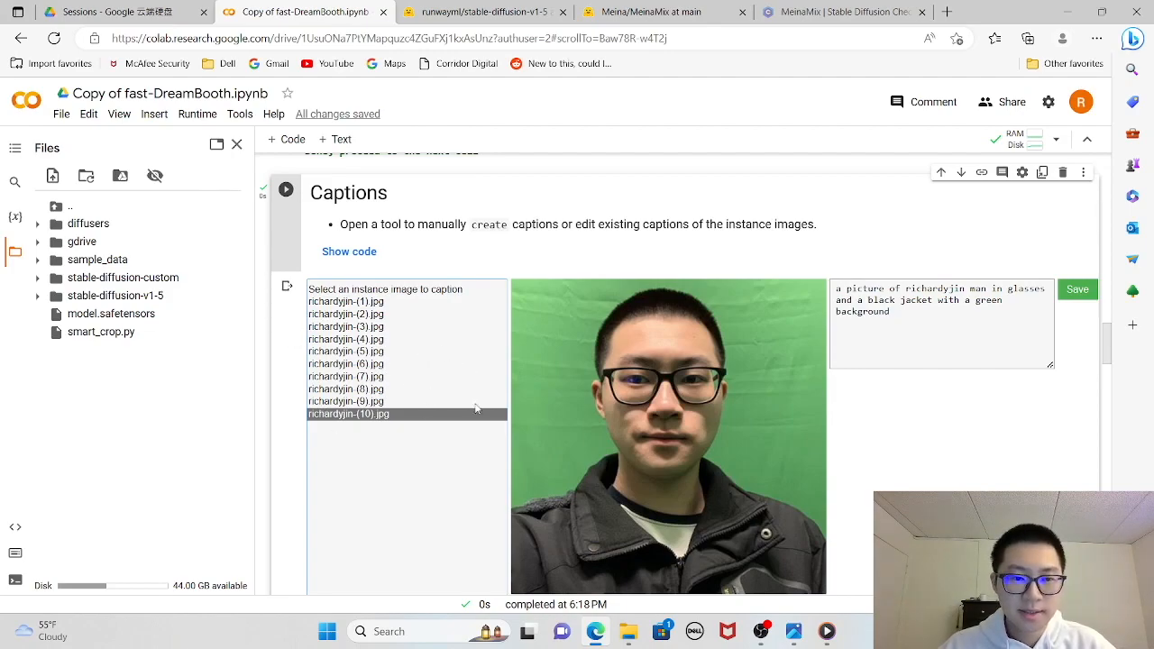
- Review the optional Concept Images (Regularization) cell and the Start DreamBooth training settings
{"action": "scroll", "coordinate": [495, 434], "scroll_direction": "down", "scroll_amount": 5}
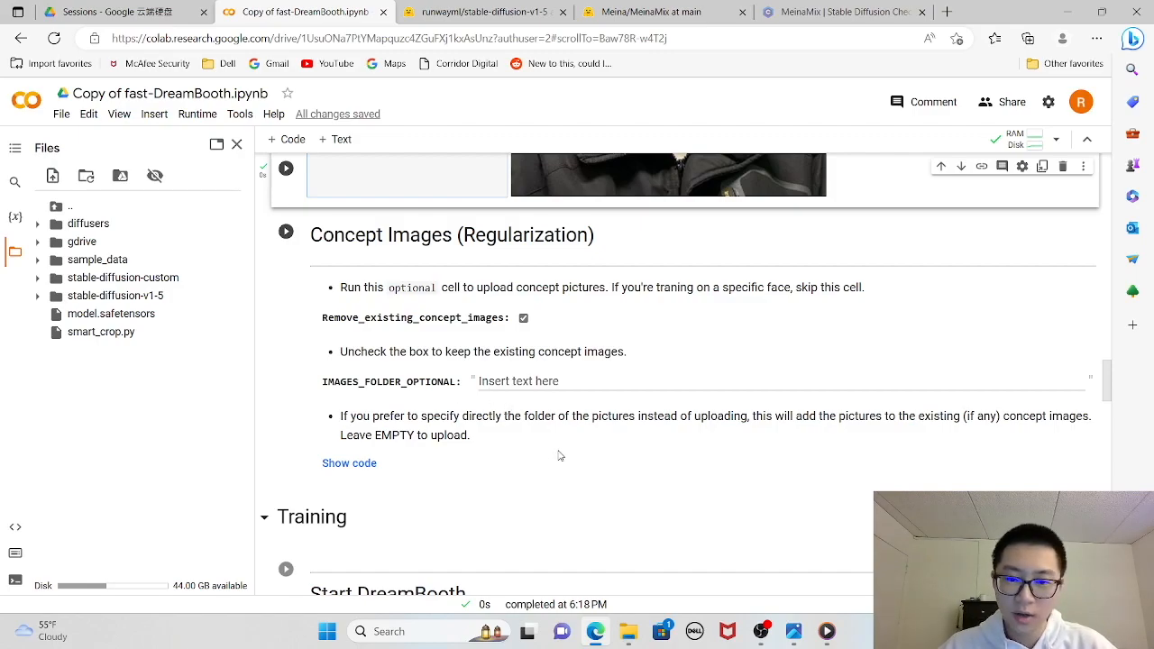
{"action": "scroll", "coordinate": [541, 424], "scroll_direction": "up", "scroll_amount": 2}
{"action": "scroll", "coordinate": [451, 397], "scroll_direction": "down", "scroll_amount": 2}
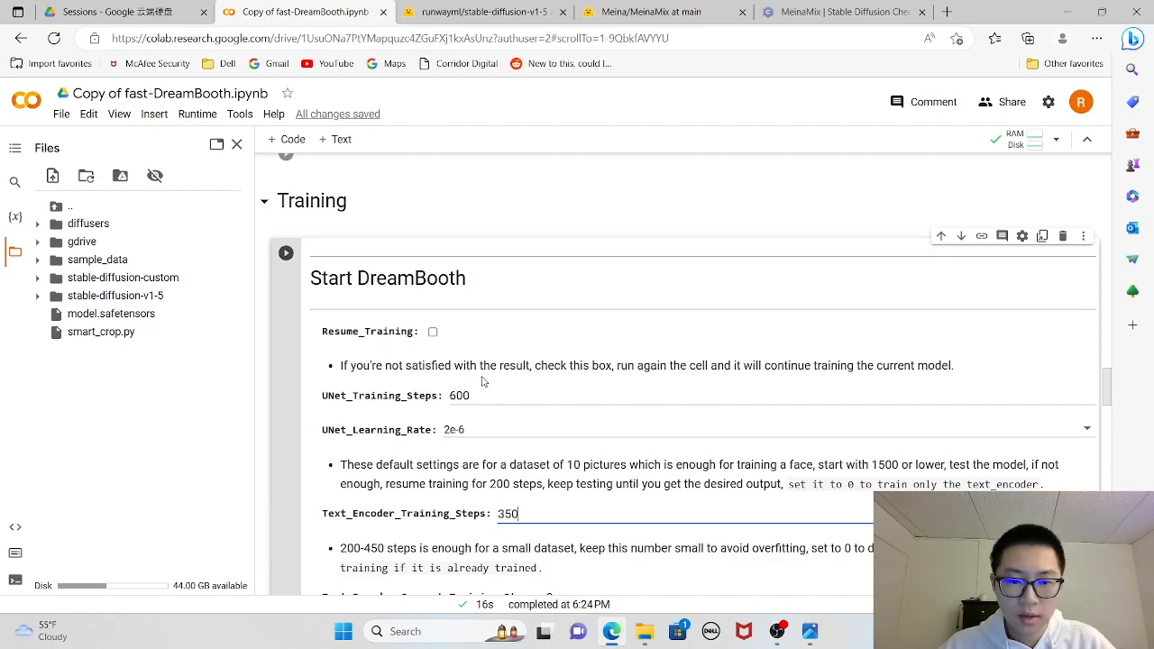
- Check the Start DreamBooth training settings and run the cell to begin training
{"action": "scroll", "coordinate": [482, 410], "scroll_direction": "down", "scroll_amount": 2}
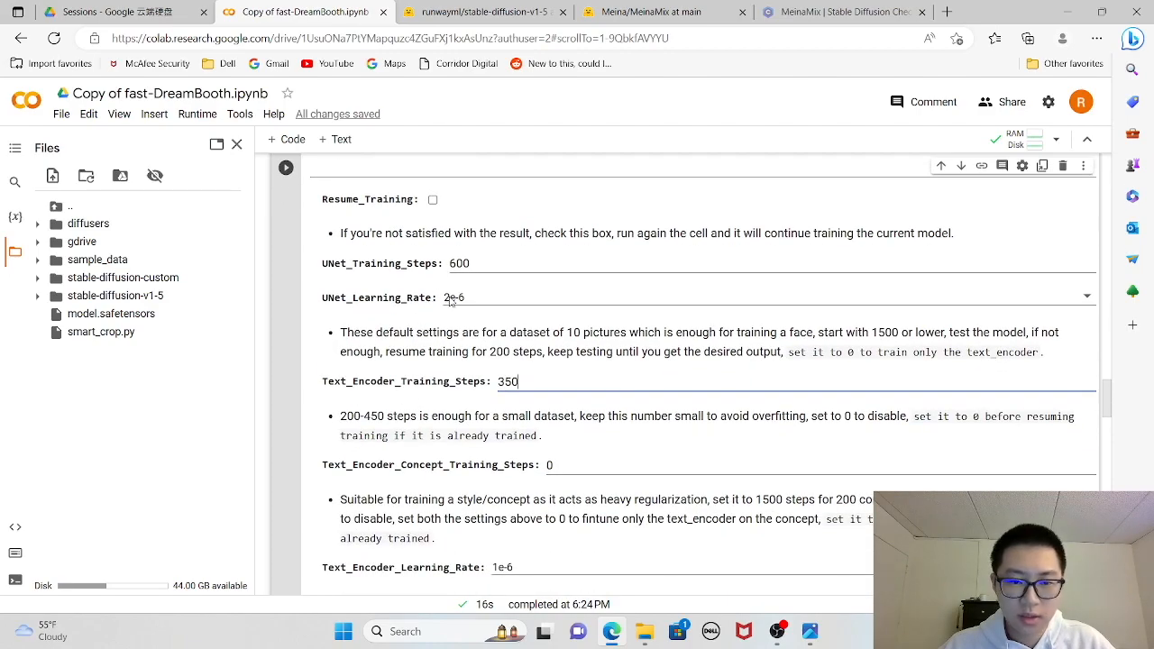
{"action": "scroll", "coordinate": [580, 416], "scroll_direction": "down", "scroll_amount": 2}
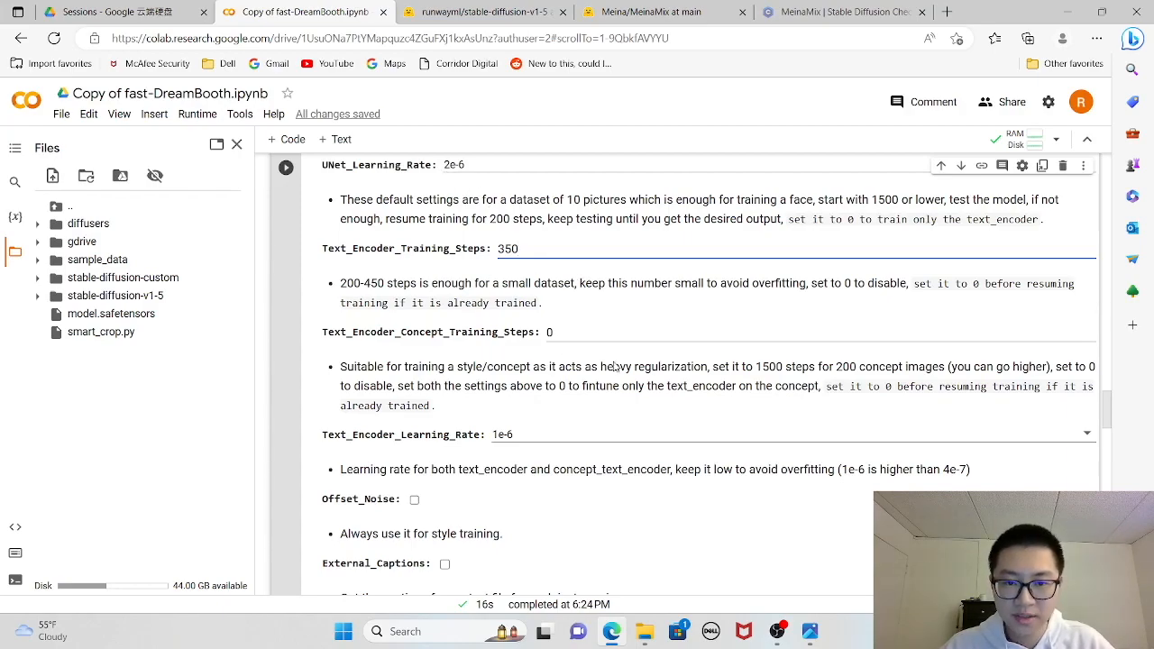
{"action": "scroll", "coordinate": [658, 438], "scroll_direction": "down", "scroll_amount": 4}
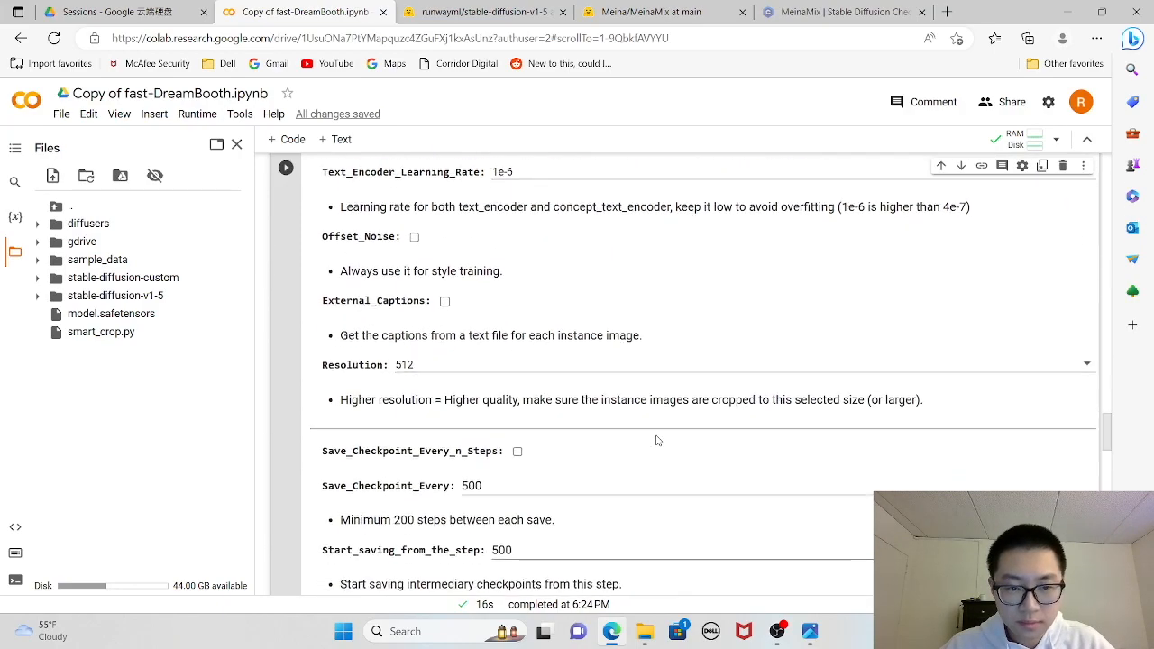
{"action": "scroll", "coordinate": [658, 438], "scroll_direction": "up", "scroll_amount": 8}
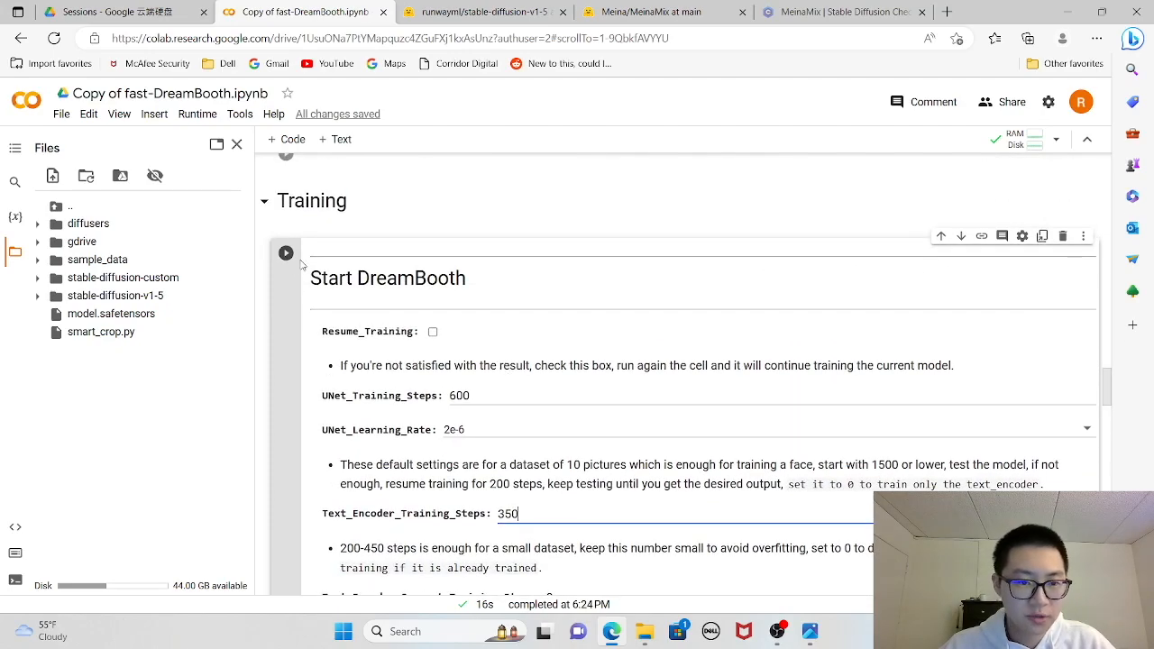
{"action": "left_click", "coordinate": [286, 255]}
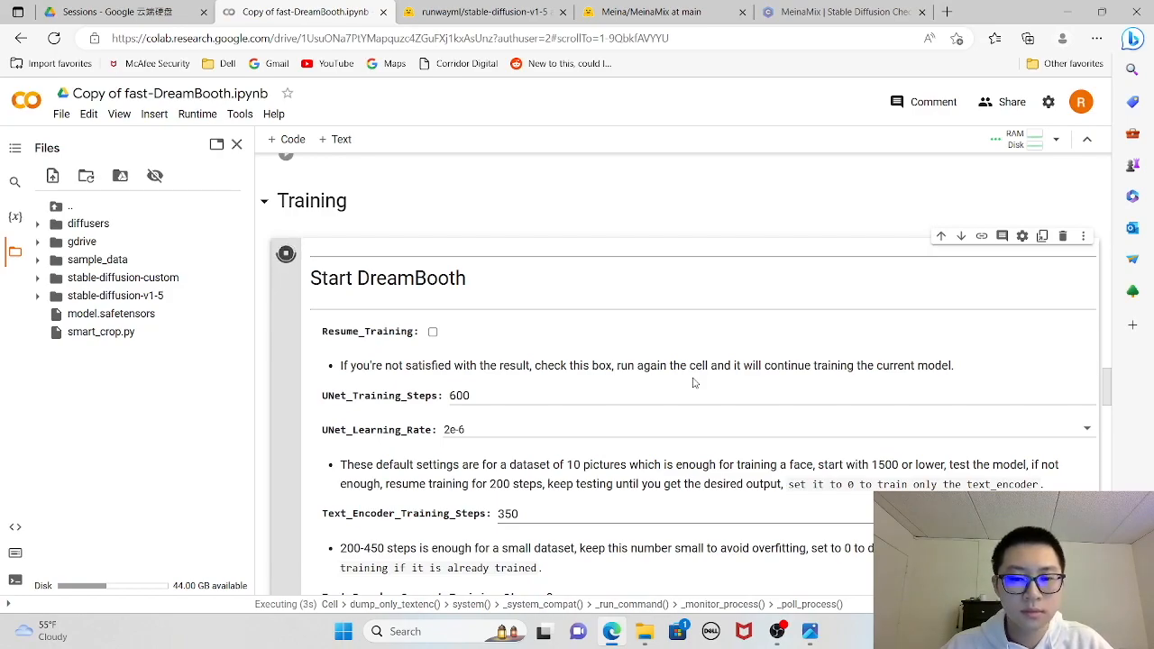
- Examine the running cell's training output and its step, learning rate, resolution and checkpoint settings
{"action": "scroll", "coordinate": [694, 383], "scroll_direction": "down", "scroll_amount": 15}
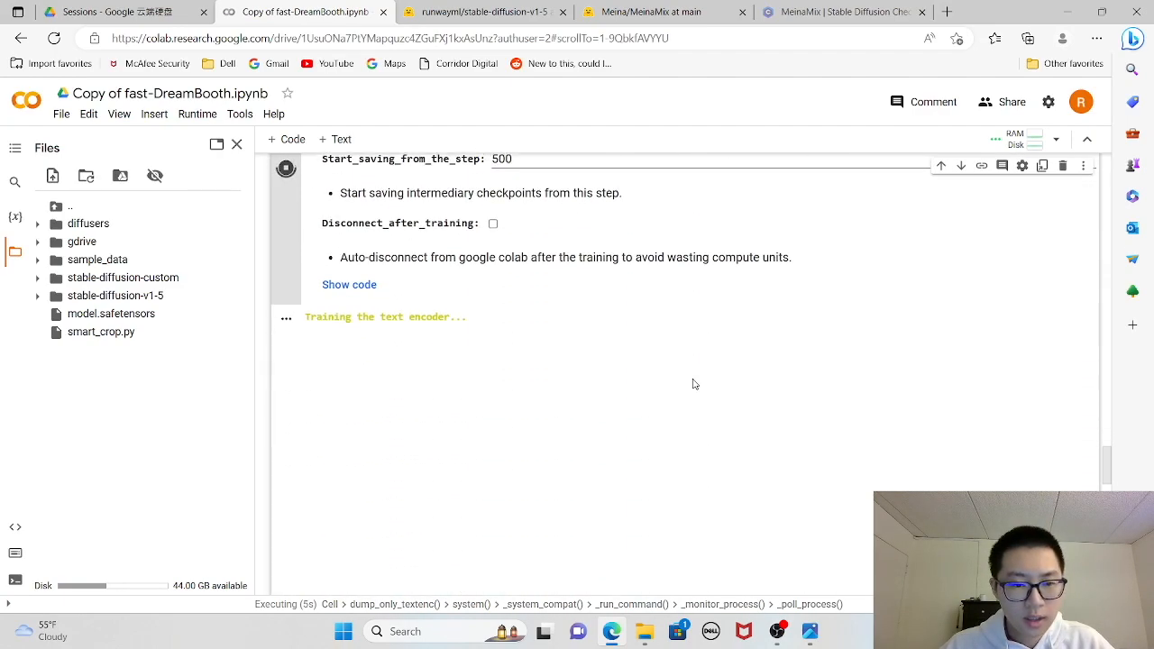
{"action": "scroll", "coordinate": [694, 384], "scroll_direction": "up", "scroll_amount": 2}
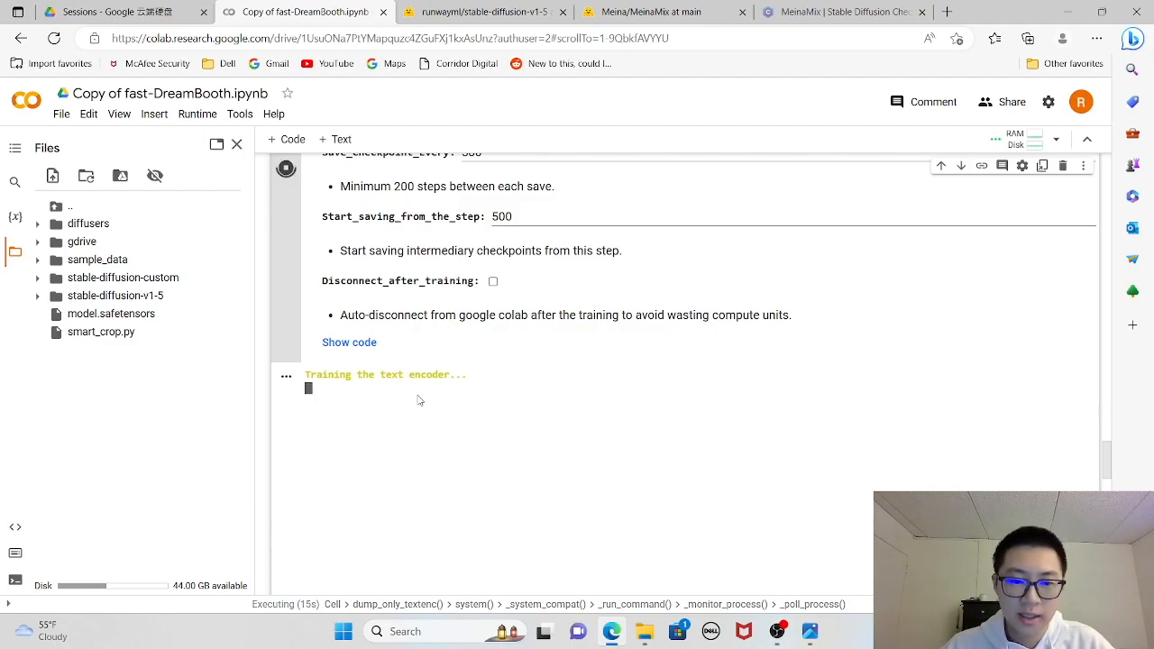
{"action": "scroll", "coordinate": [541, 397], "scroll_direction": "up", "scroll_amount": 6}
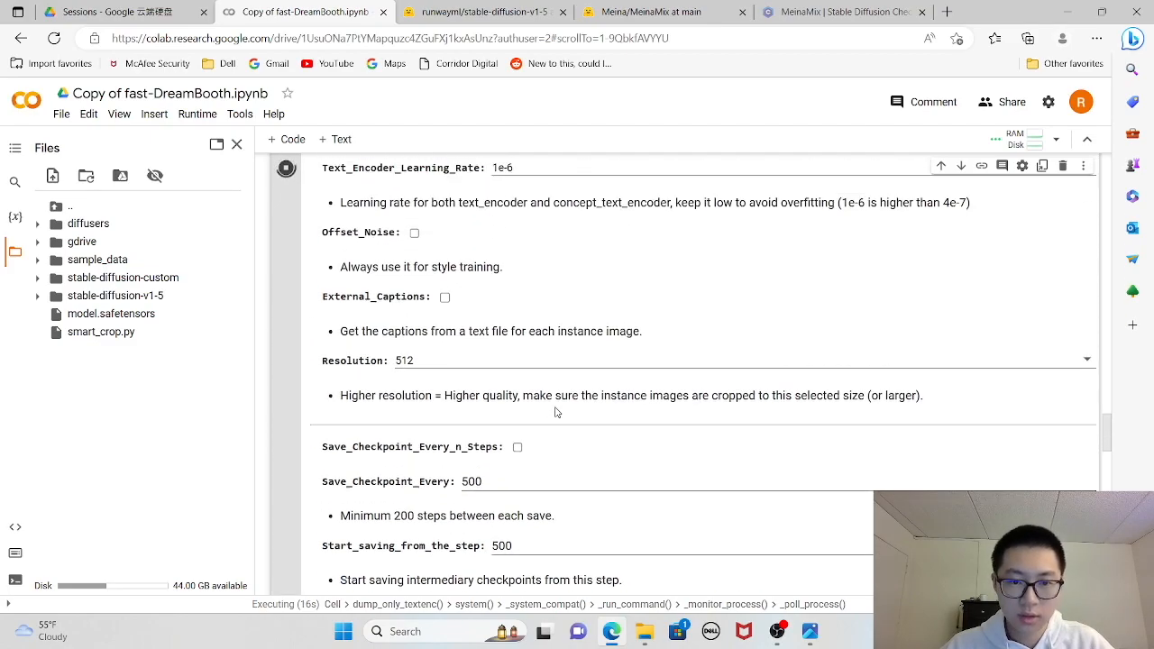
{"action": "scroll", "coordinate": [616, 421], "scroll_direction": "up", "scroll_amount": 2}
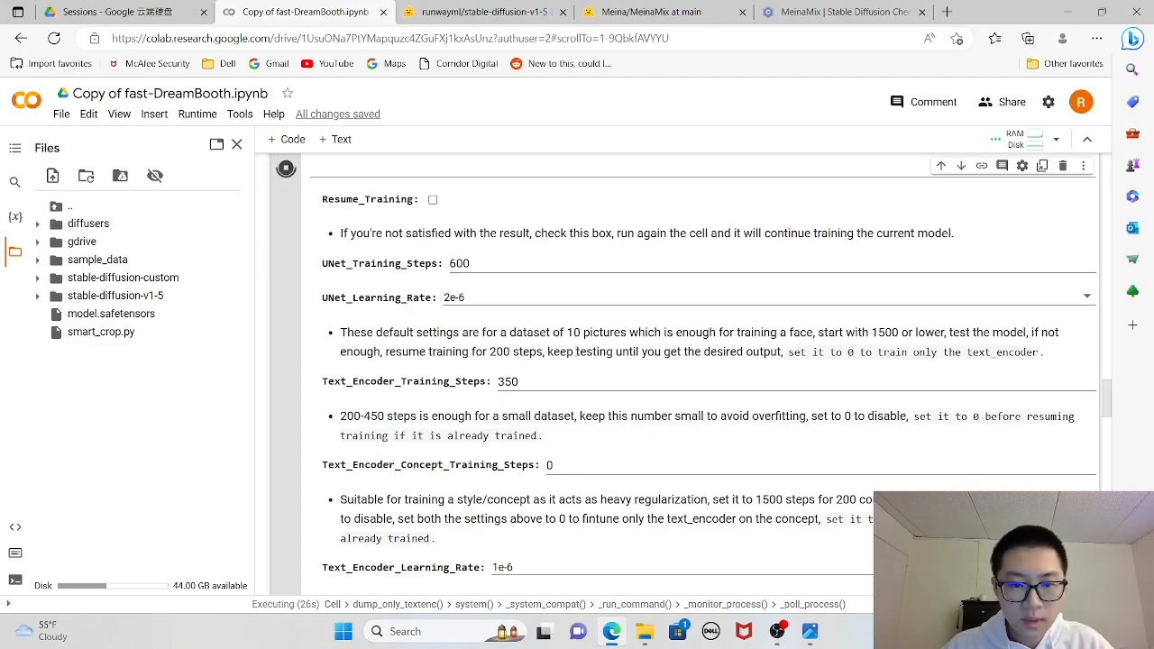
{"action": "scroll", "coordinate": [575, 375], "scroll_direction": "up", "scroll_amount": 2}
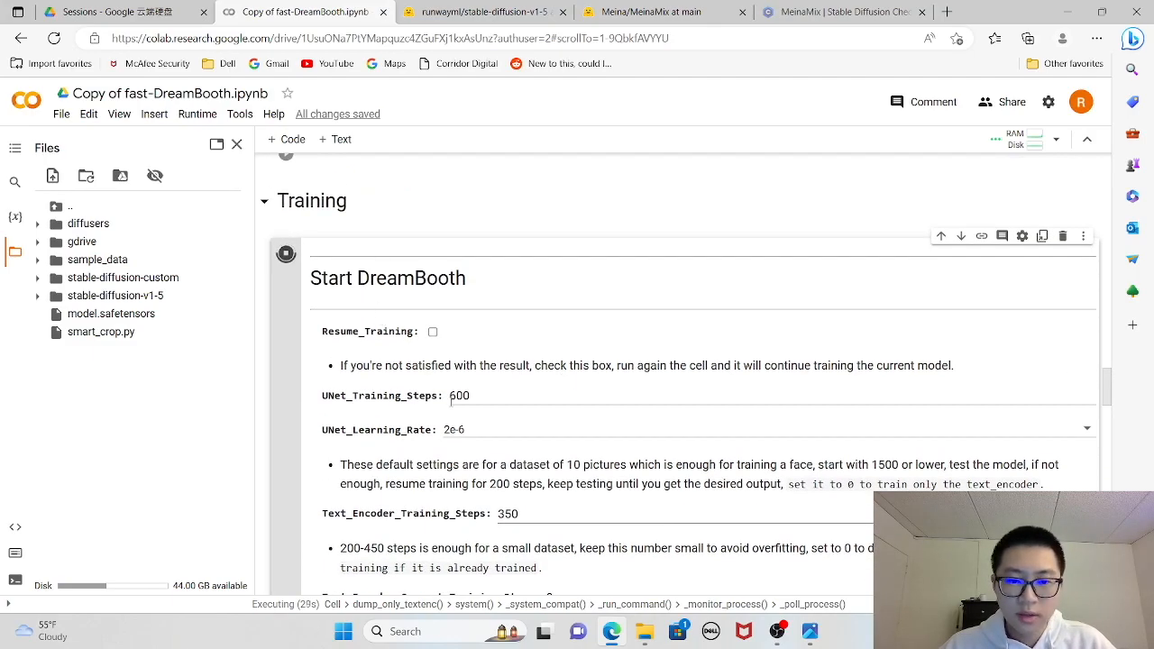
{"action": "scroll", "coordinate": [561, 387], "scroll_direction": "down", "scroll_amount": 3}
{"action": "scroll", "coordinate": [710, 402], "scroll_direction": "down", "scroll_amount": 10}
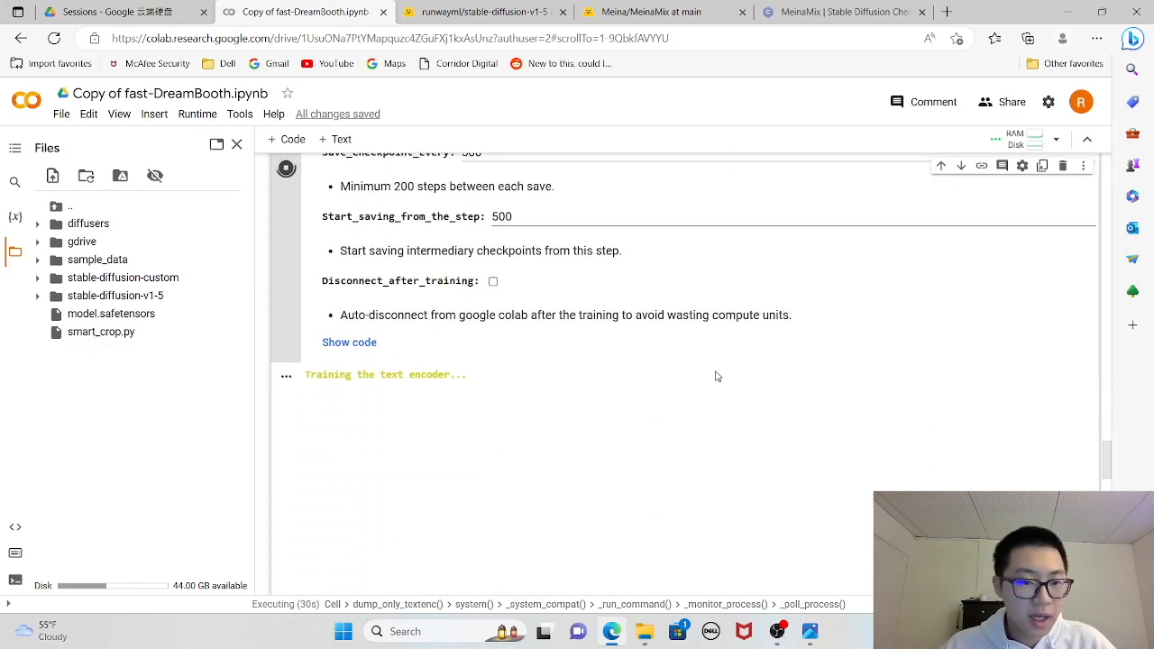
{"action": "scroll", "coordinate": [703, 379], "scroll_direction": "up", "scroll_amount": 5}
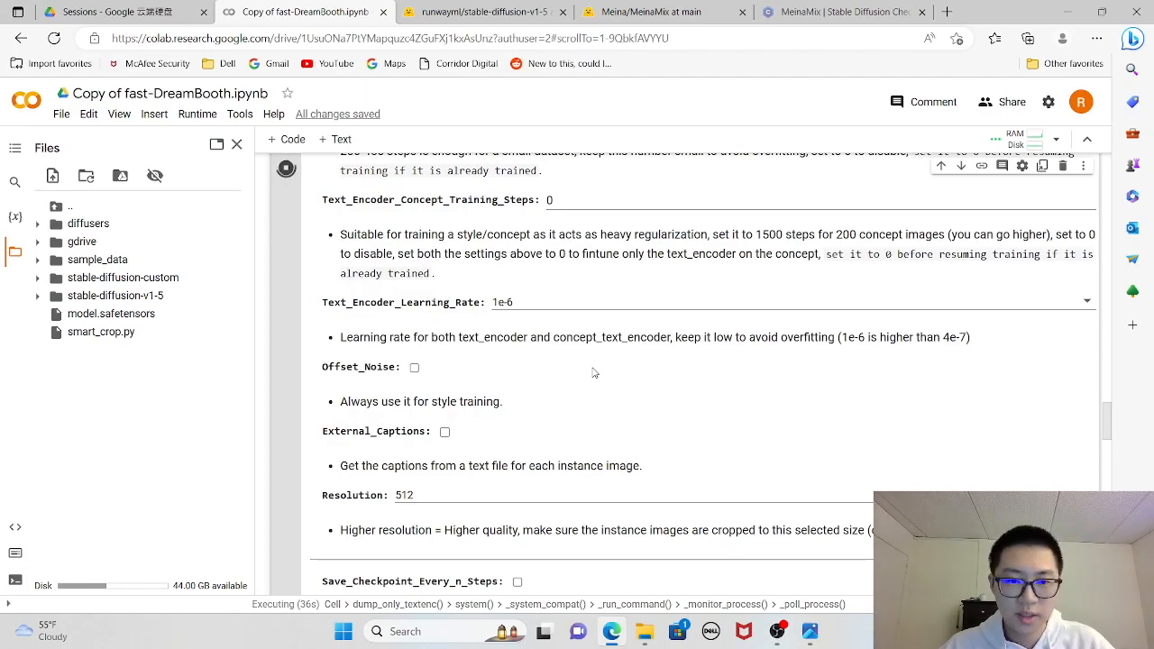
{"action": "scroll", "coordinate": [593, 373], "scroll_direction": "down", "scroll_amount": 4}
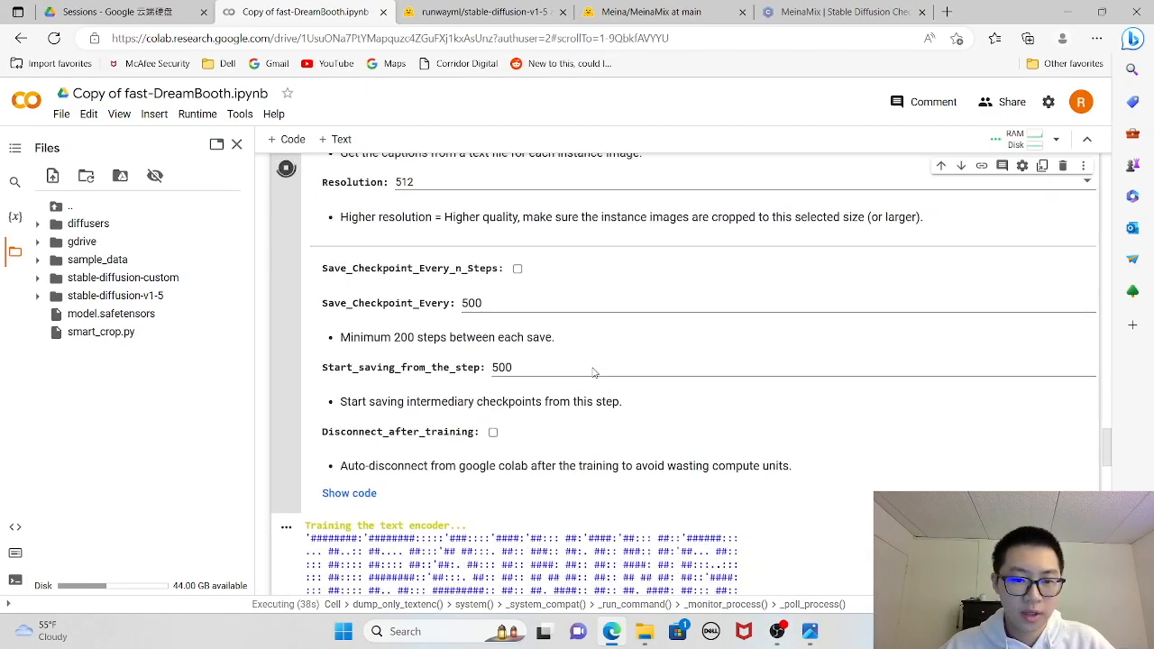
{"action": "scroll", "coordinate": [594, 373], "scroll_direction": "down", "scroll_amount": 3}
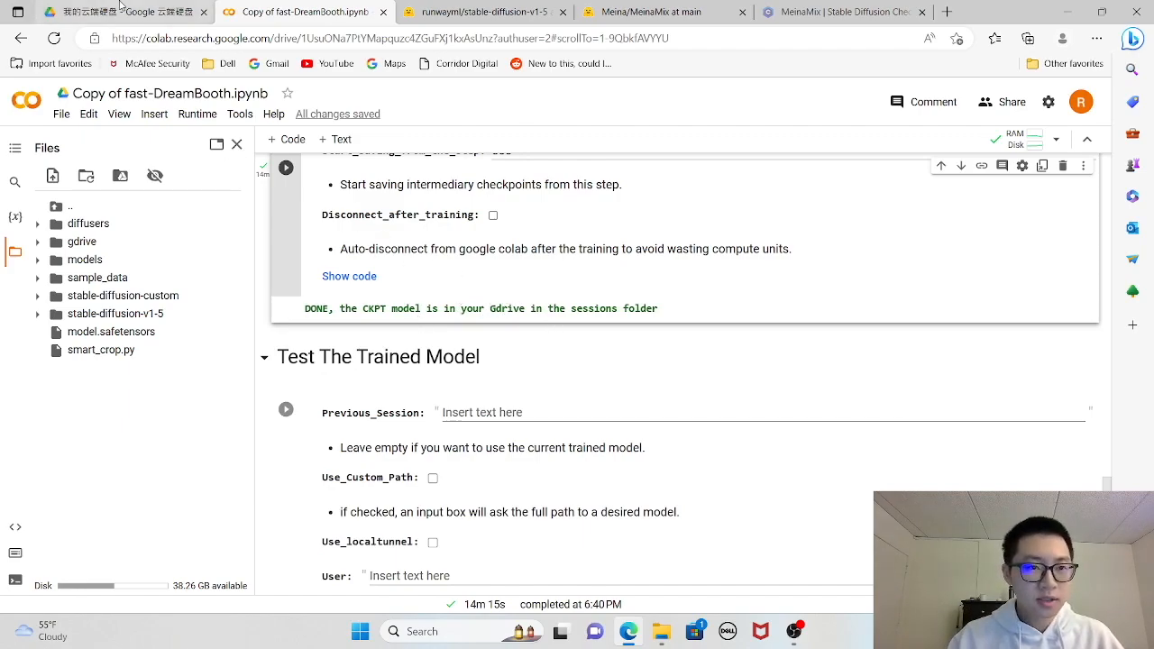
- Switch to Google Drive and open the subject's first session folder under Fast-Dreambooth > Sessions to find the trained checkpoint
{"action": "left_click", "coordinate": [147, 7]}
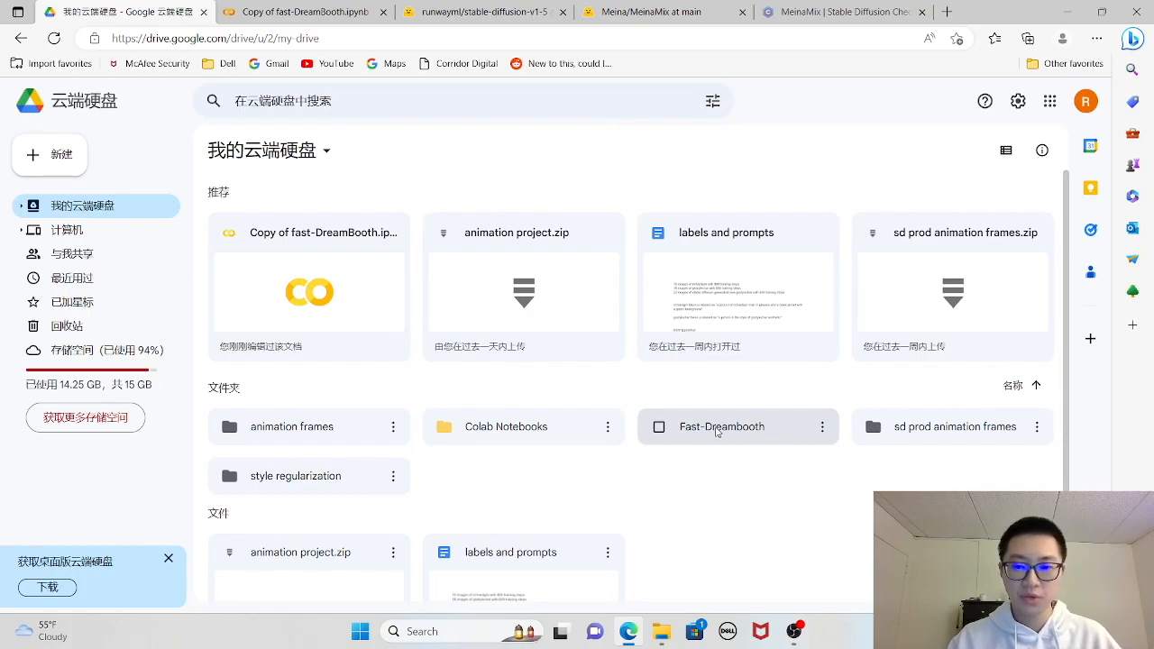
{"action": "double_click", "coordinate": [727, 430]}
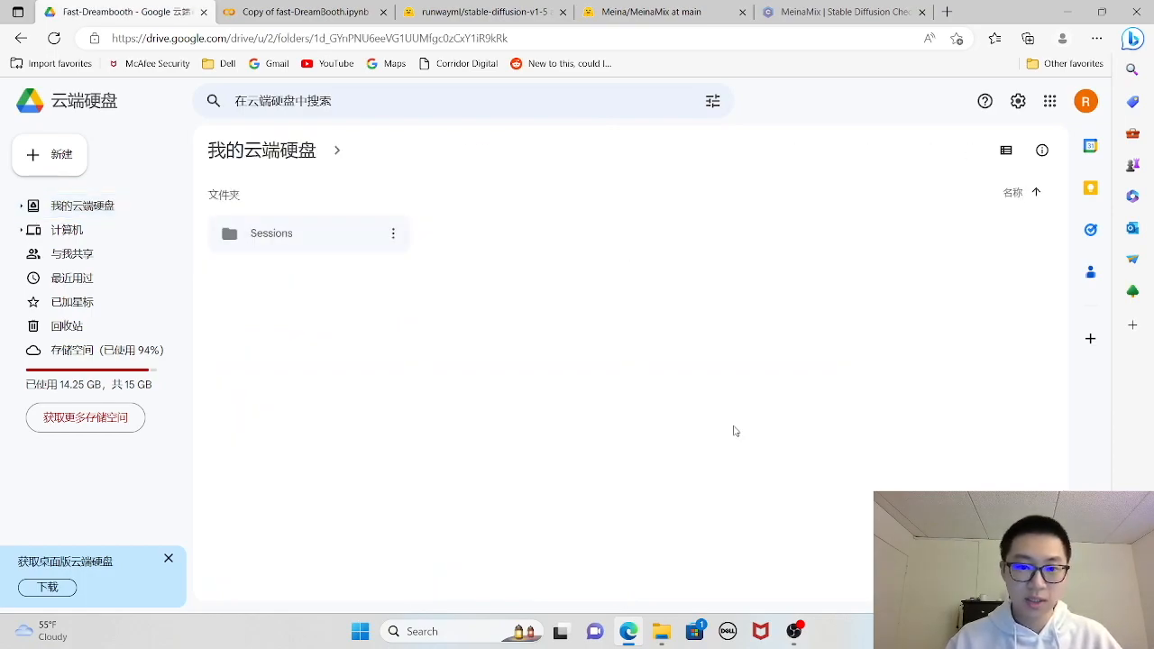
{"action": "left_click", "coordinate": [327, 239]}
{"action": "double_click", "coordinate": [326, 236]}
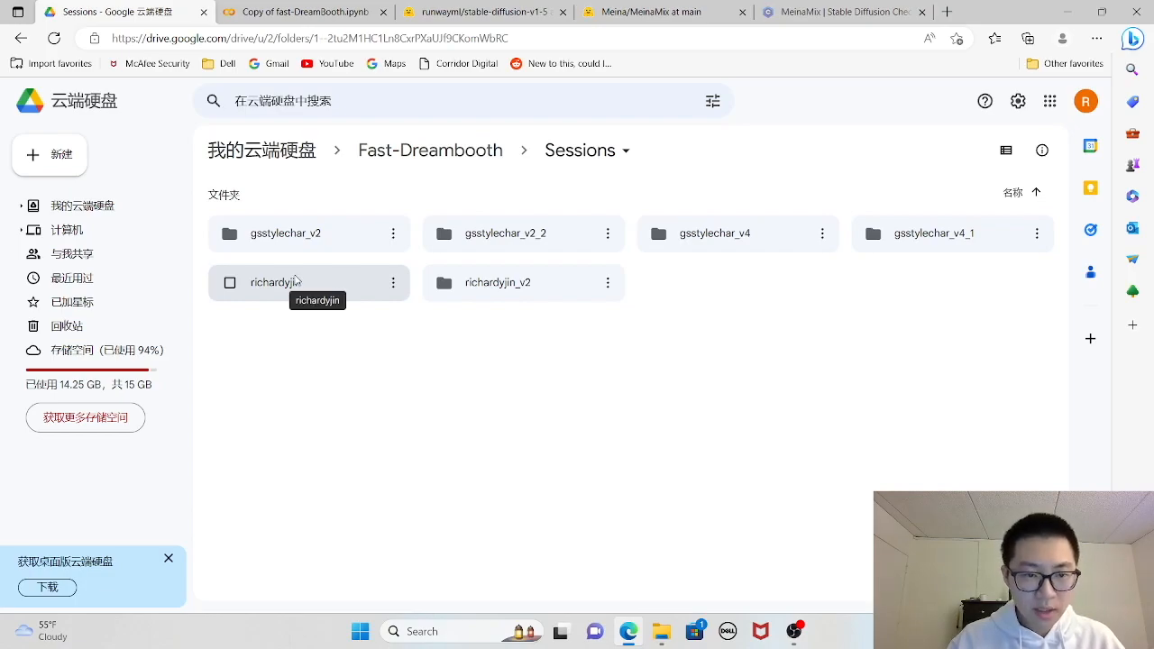
{"action": "double_click", "coordinate": [321, 287]}
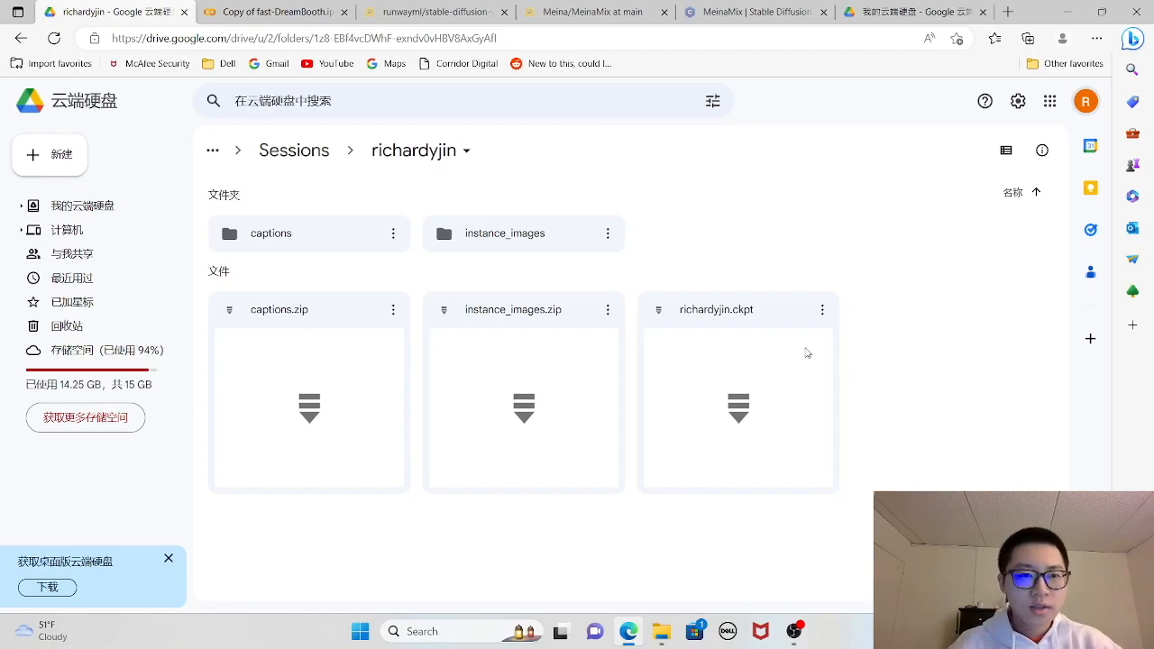
- Return to the Colab notebook and review the Drive mount, Dependencies and Model Download cells
{"action": "left_click", "coordinate": [271, 12]}
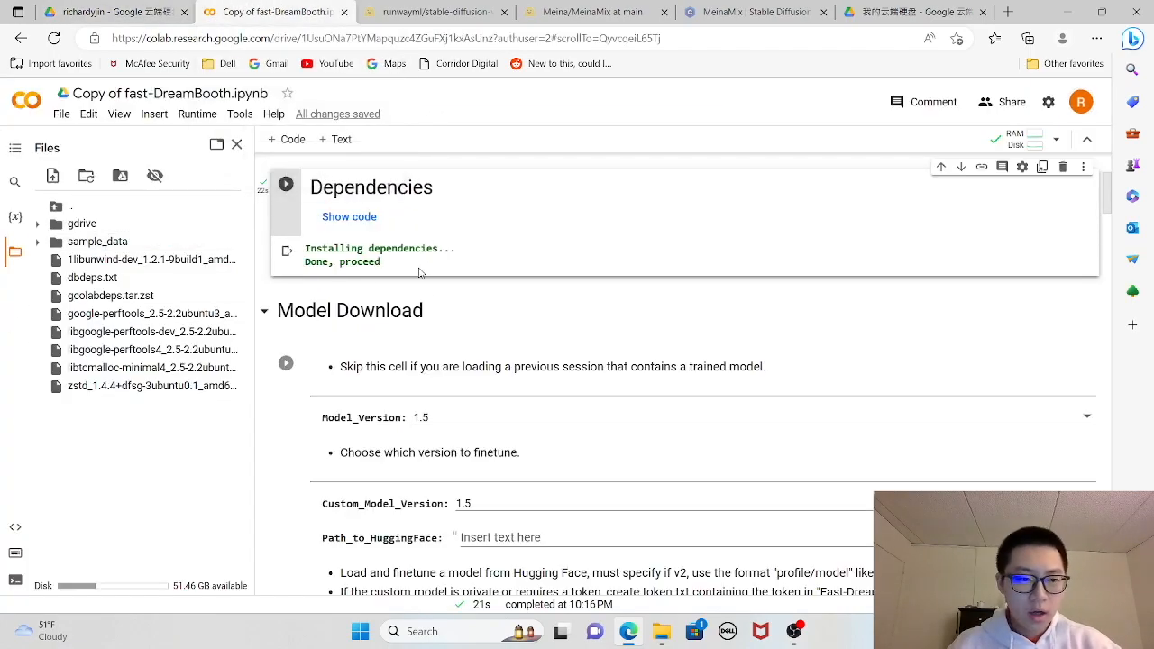
{"action": "scroll", "coordinate": [420, 348], "scroll_direction": "up", "scroll_amount": 3}
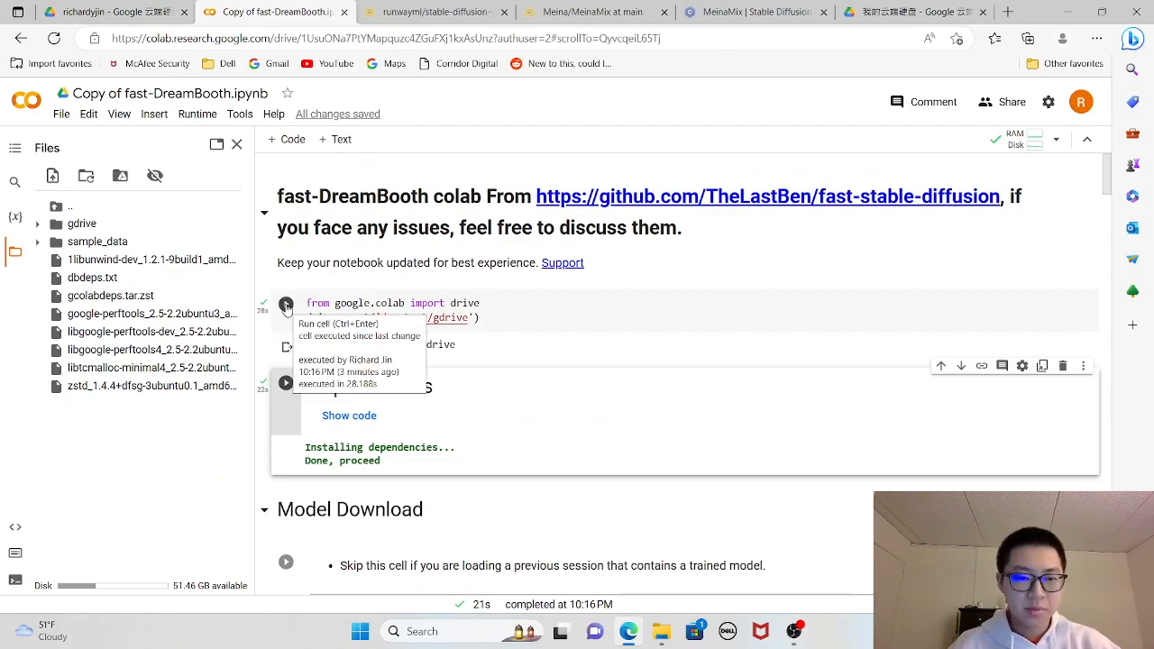
{"action": "scroll", "coordinate": [336, 322], "scroll_direction": "down", "scroll_amount": 3}
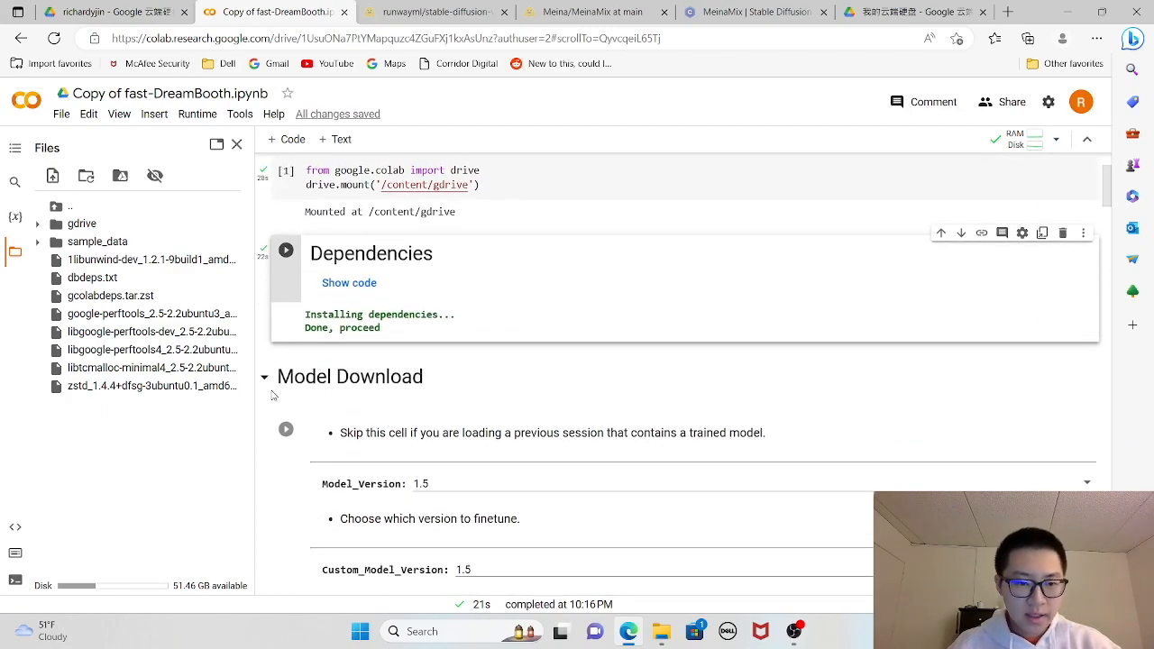
{"action": "scroll", "coordinate": [465, 395], "scroll_direction": "down", "scroll_amount": 2}
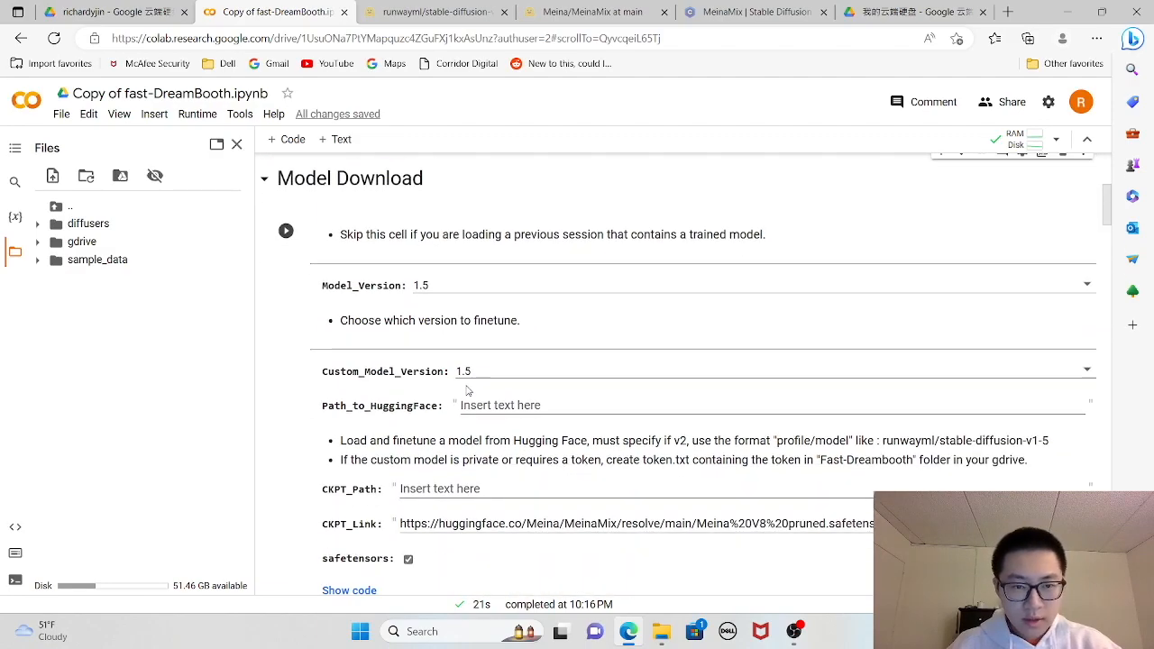
{"action": "scroll", "coordinate": [363, 310], "scroll_direction": "up", "scroll_amount": 4}
{"action": "scroll", "coordinate": [363, 309], "scroll_direction": "down", "scroll_amount": 4}
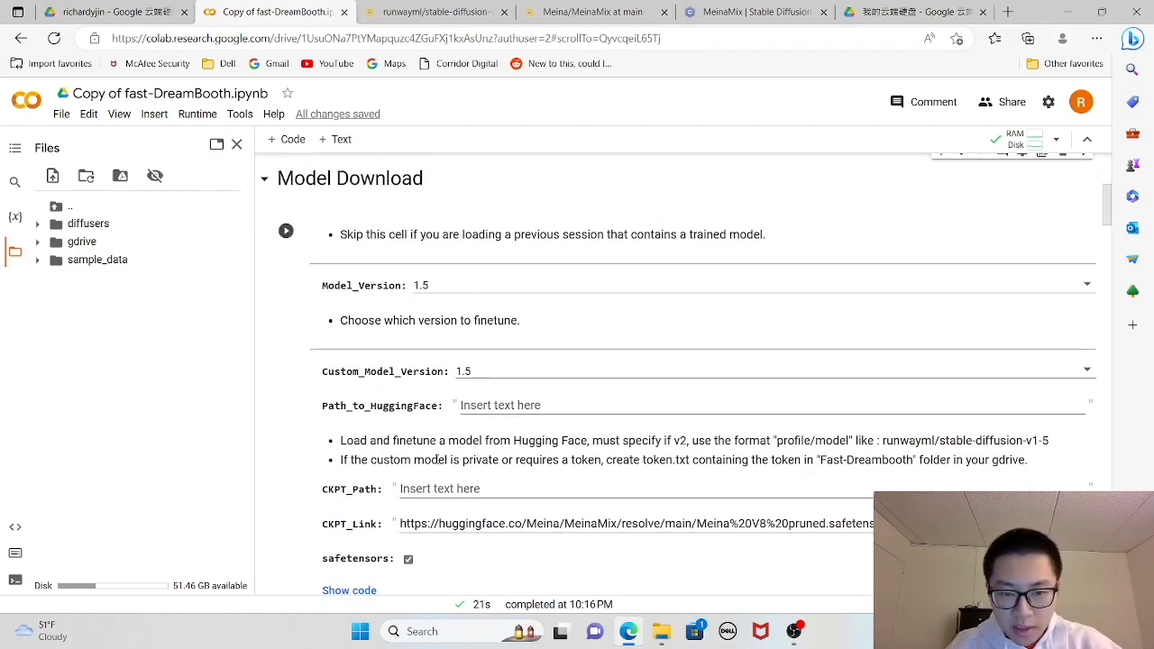
{"action": "scroll", "coordinate": [250, 362], "scroll_direction": "down", "scroll_amount": 1}
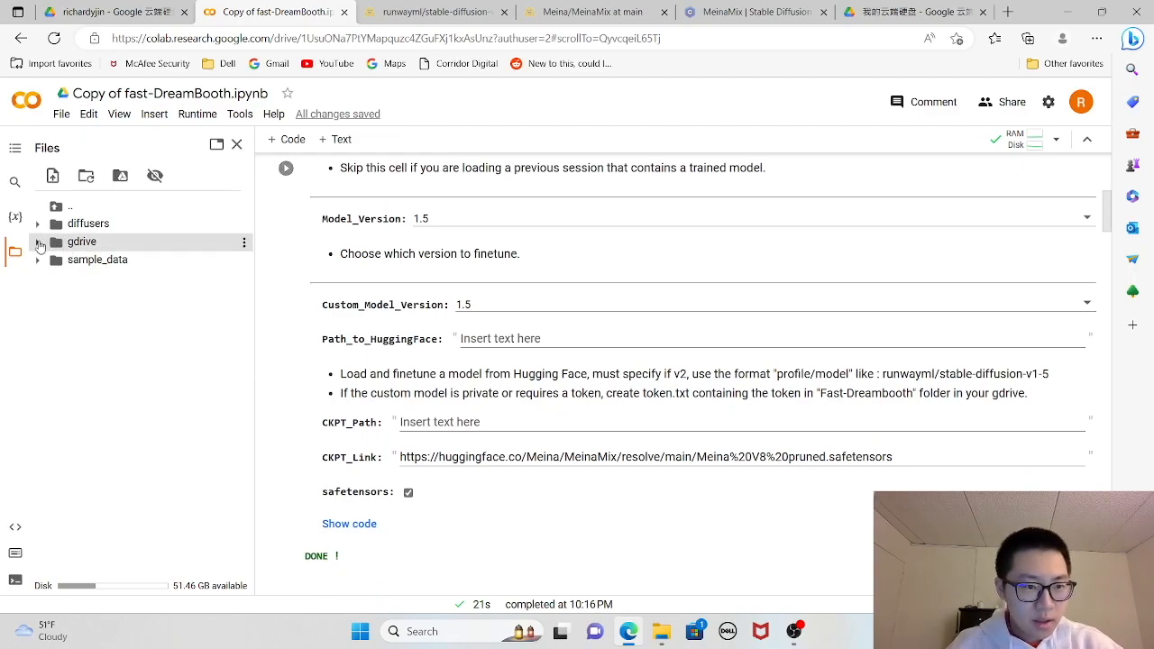
{"action": "scroll", "coordinate": [226, 322], "scroll_direction": "up", "scroll_amount": 3}
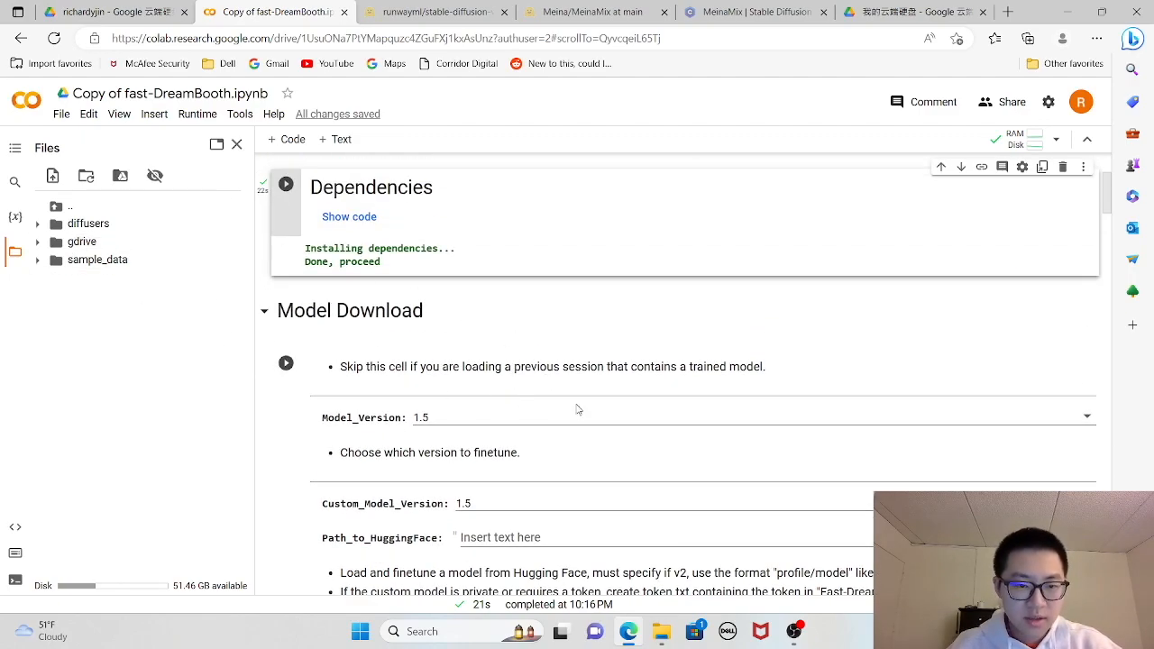
{"action": "scroll", "coordinate": [414, 382], "scroll_direction": "down", "scroll_amount": 1}
- Expand gdrive/MyDrive/Fast-Dreambooth/Sessions to the subject's first session folder and copy the path of its .ckpt file
{"action": "left_click", "coordinate": [95, 243]}
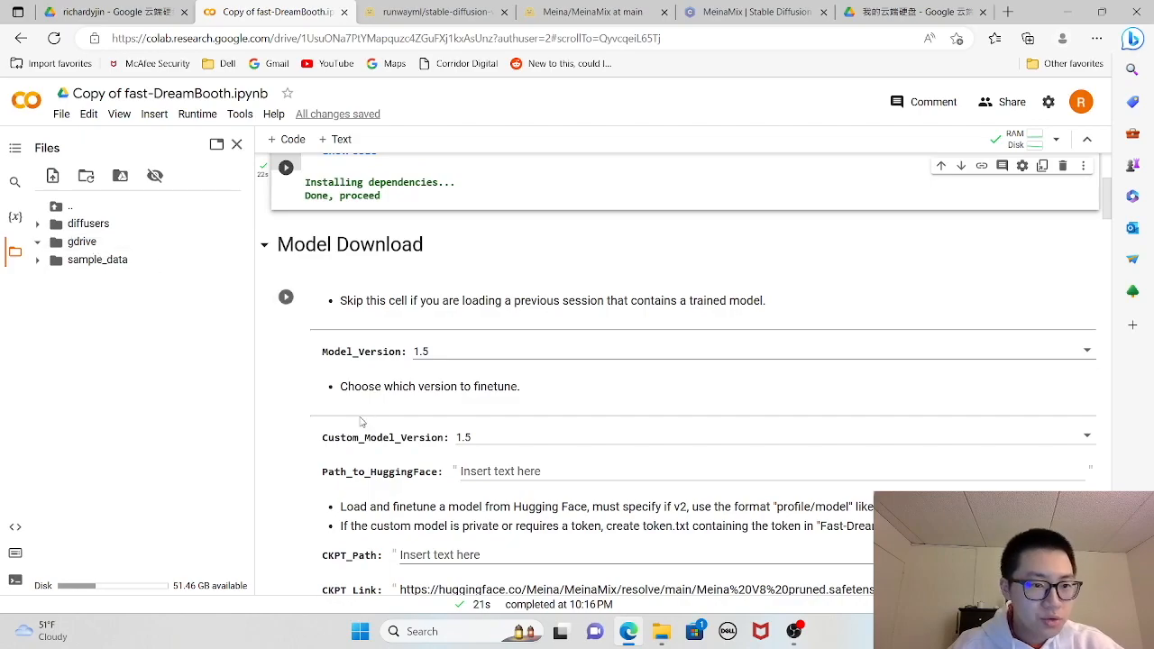
{"action": "left_click", "coordinate": [120, 264]}
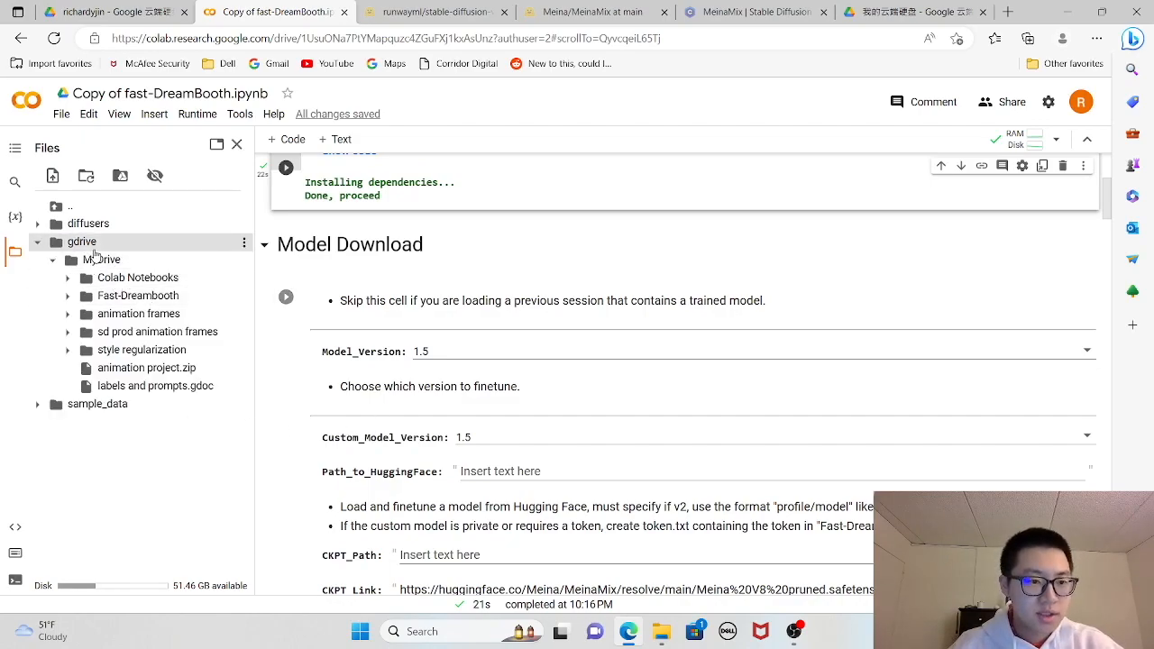
{"action": "left_click", "coordinate": [134, 302]}
{"action": "left_click", "coordinate": [136, 314]}
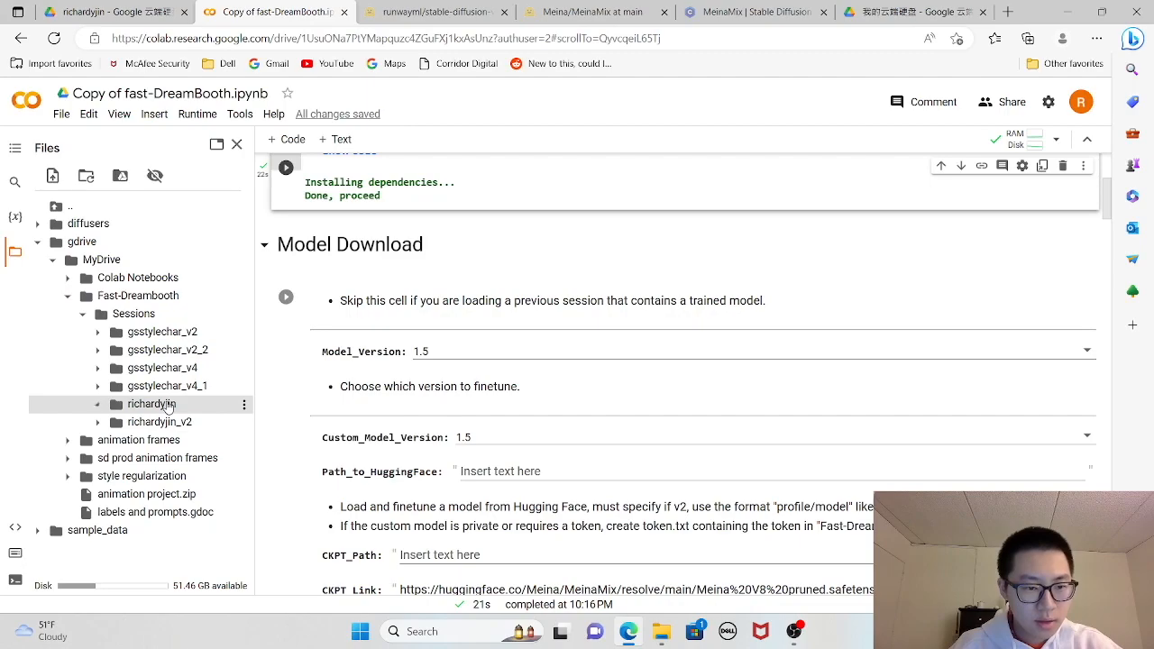
{"action": "left_click", "coordinate": [168, 406]}
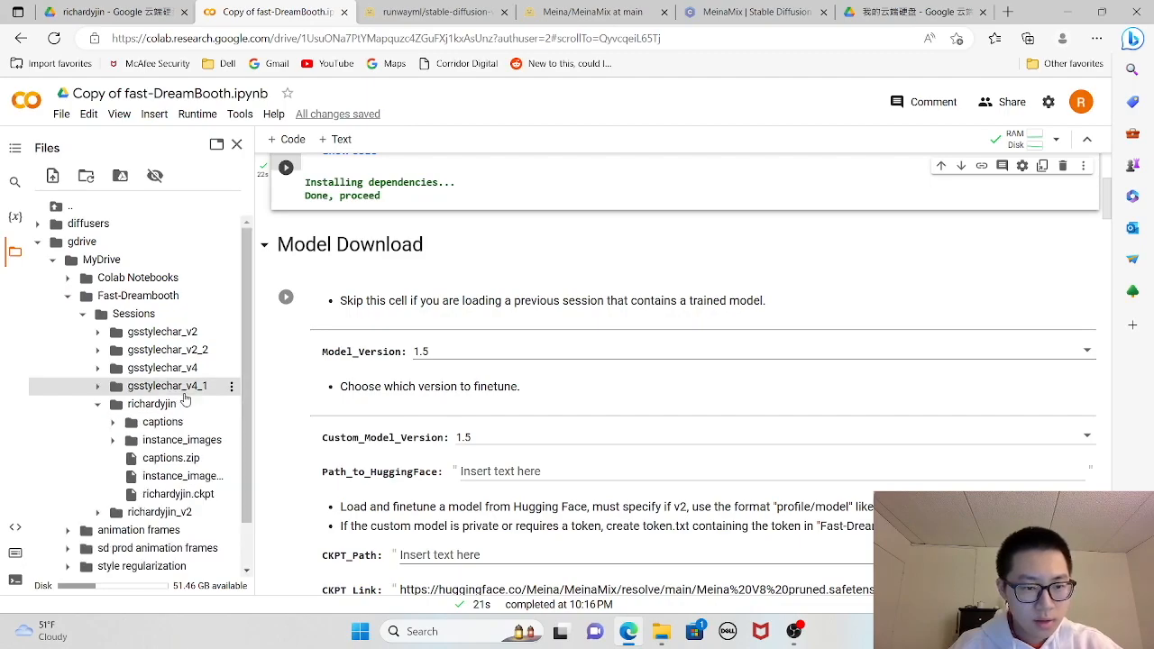
{"action": "right_click", "coordinate": [163, 499]}
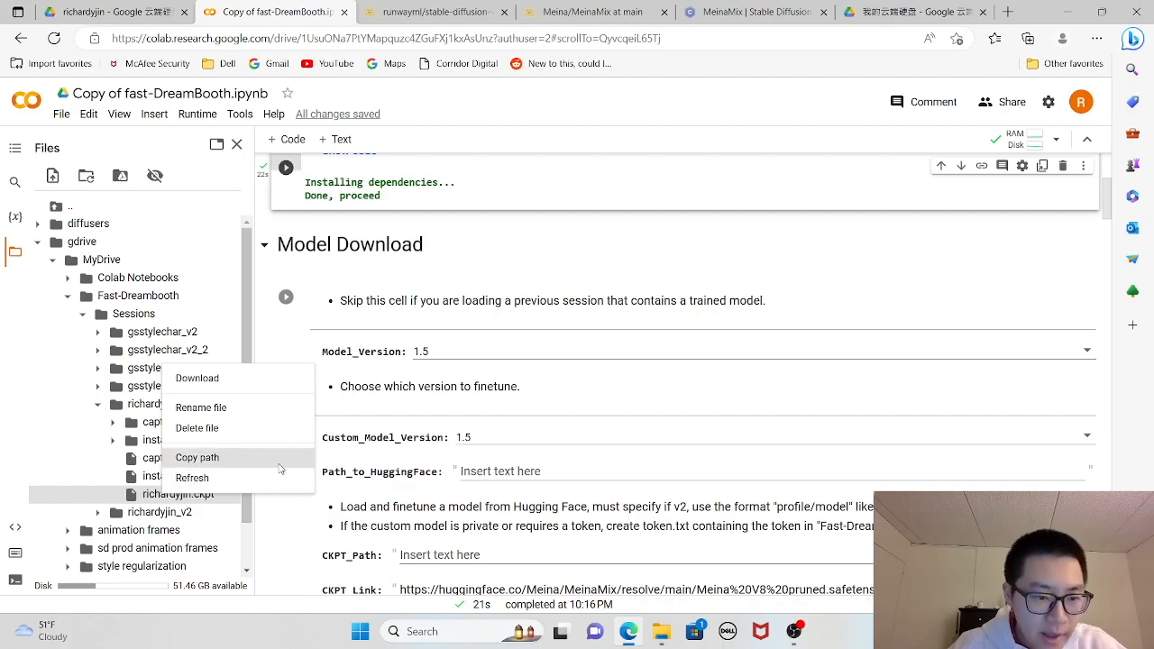
{"action": "left_click", "coordinate": [196, 458]}
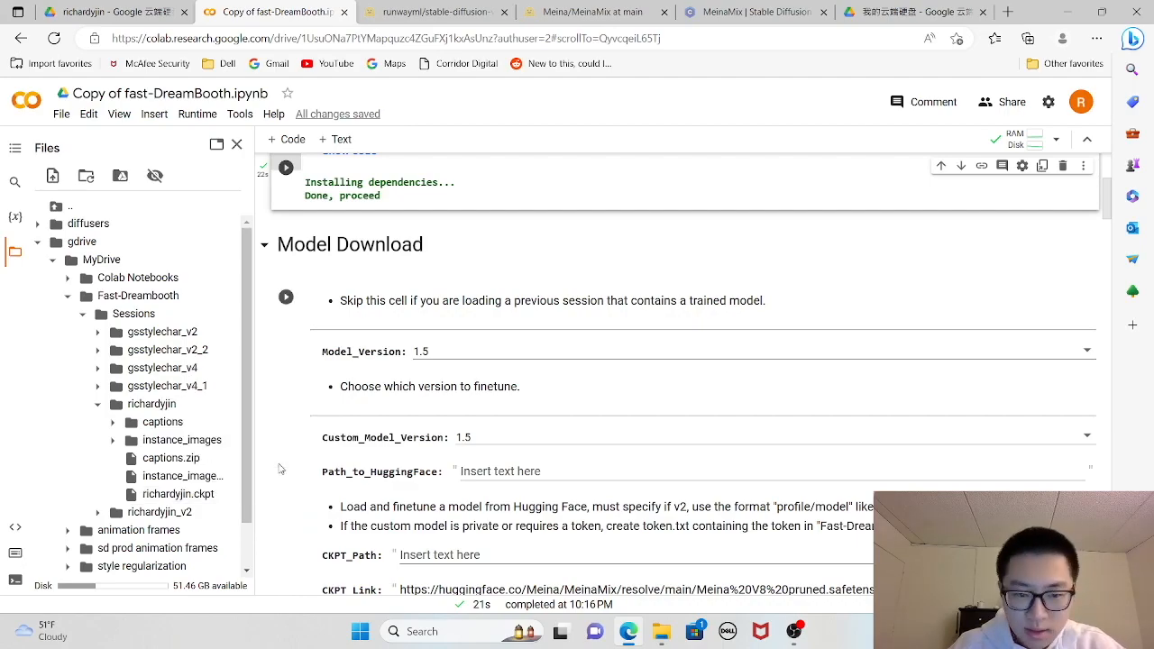
- Paste the copied checkpoint path into CKPT_Path and clear the MeinaMix URL from CKPT_Link in the Model Download cell
{"action": "scroll", "coordinate": [431, 512], "scroll_direction": "down", "scroll_amount": 1}
{"action": "left_click", "coordinate": [439, 489]}
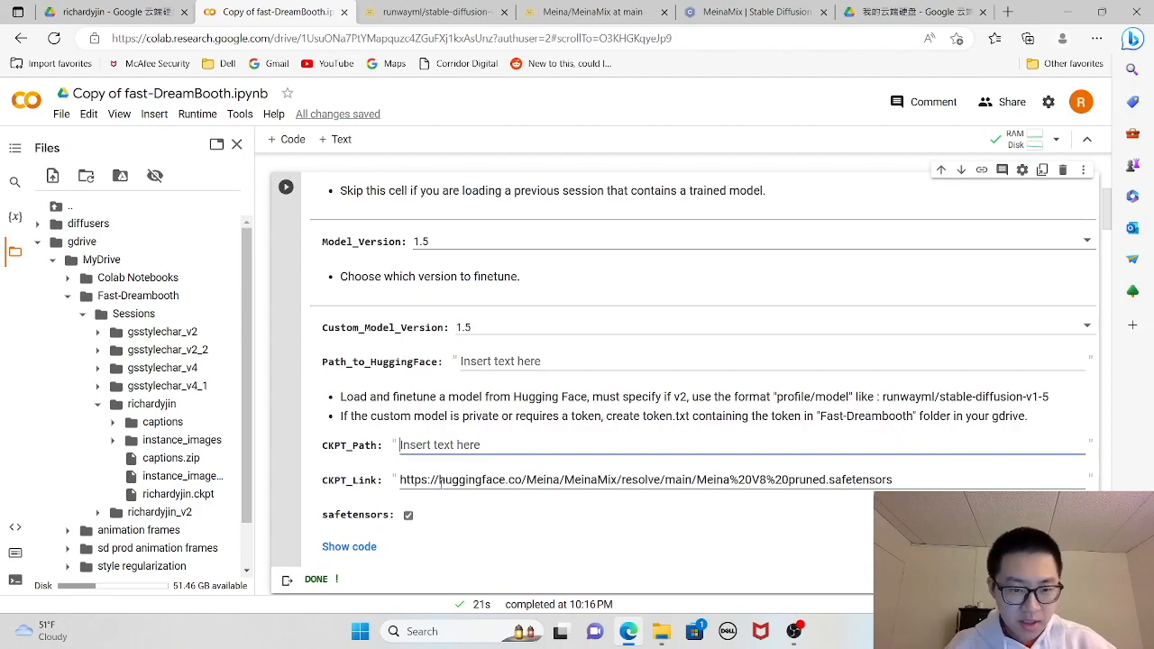
{"action": "key", "text": "ctrl+v"}
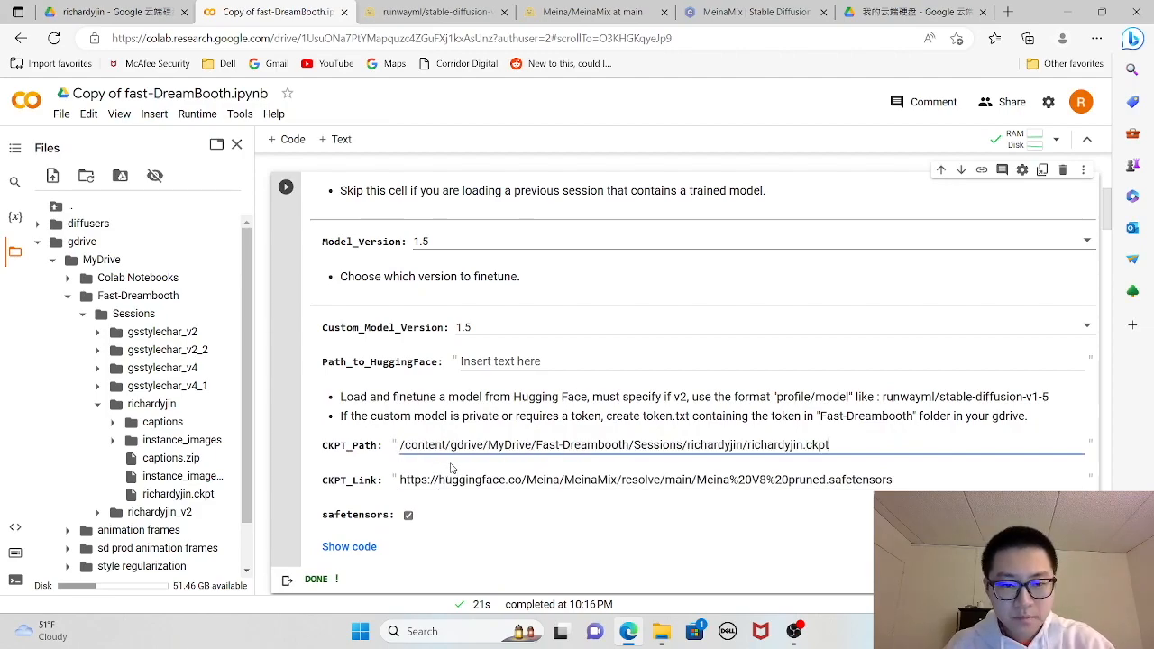
{"action": "left_click_drag", "start_coordinate": [910, 478], "coordinate": [400, 507]}
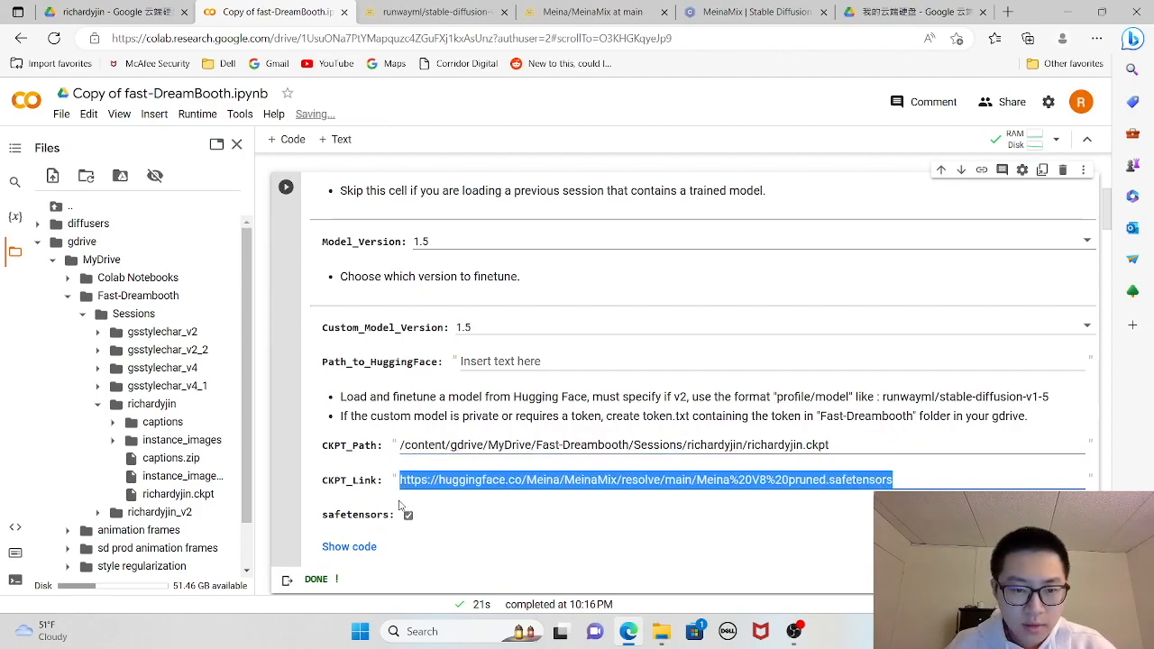
{"action": "key", "text": "BackSpace"}
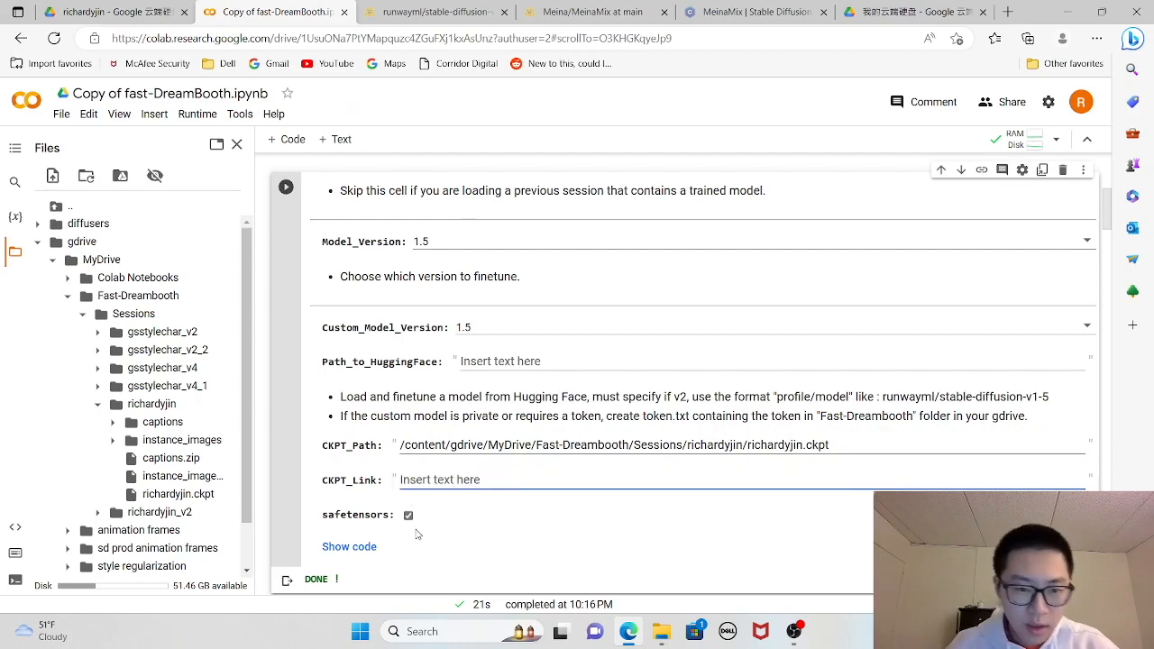
- Turn off the safetensors option and run the Model Download cell with the checkpoint path from Drive
{"action": "left_click", "coordinate": [408, 516]}
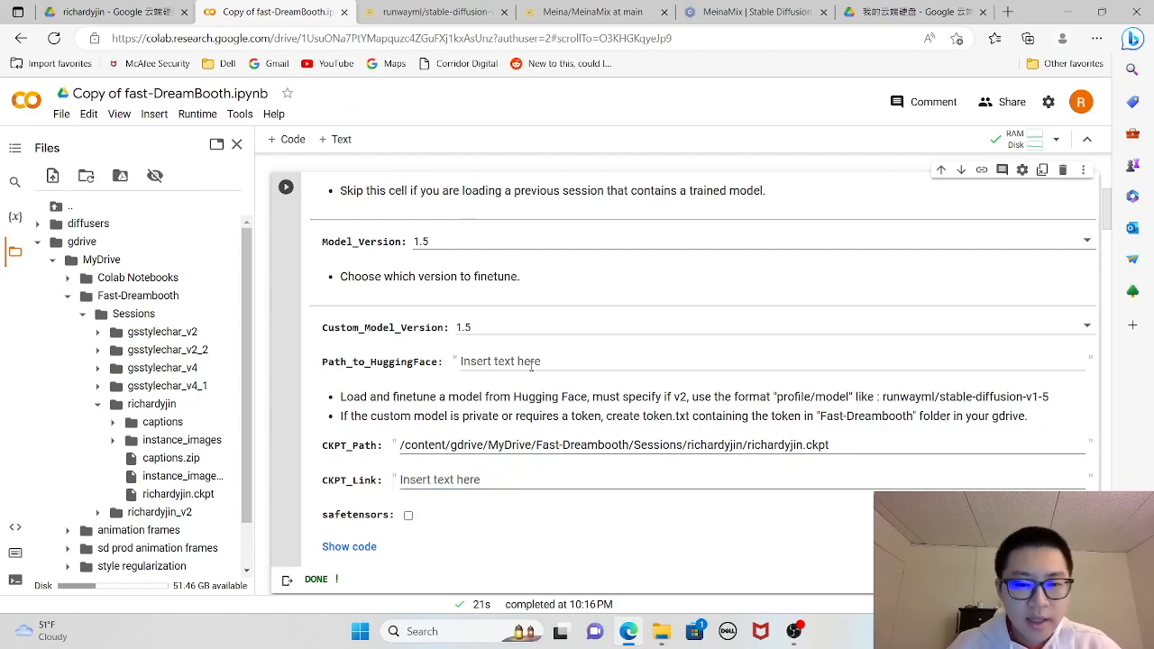
{"action": "scroll", "coordinate": [487, 334], "scroll_direction": "up", "scroll_amount": 2}
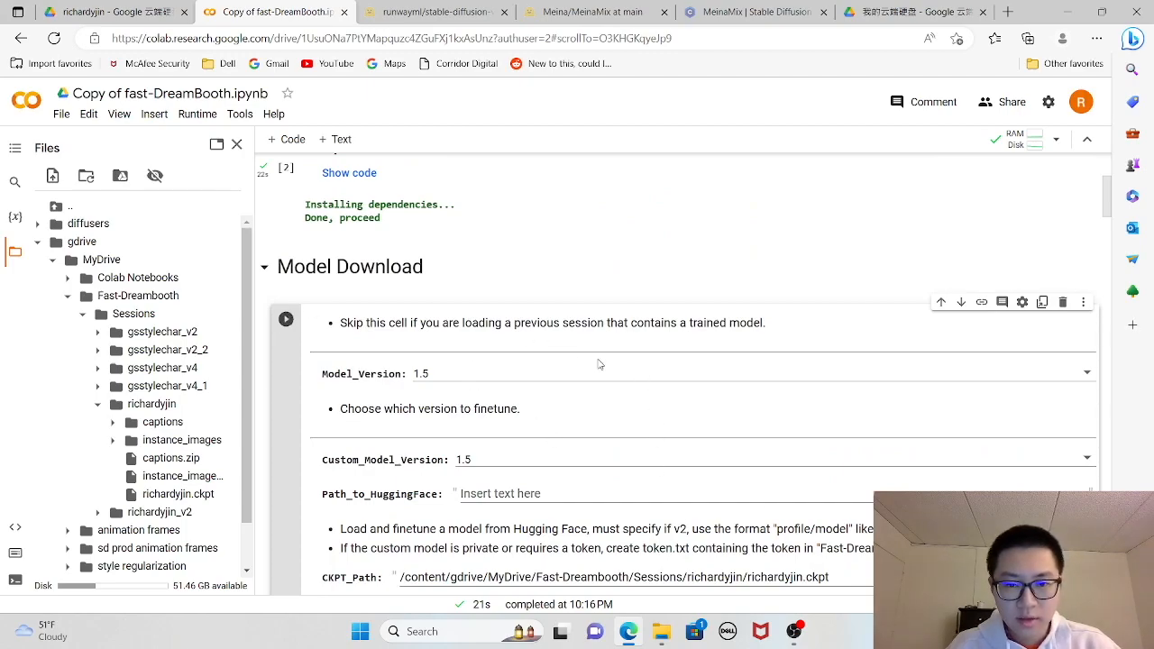
{"action": "left_click", "coordinate": [286, 320]}
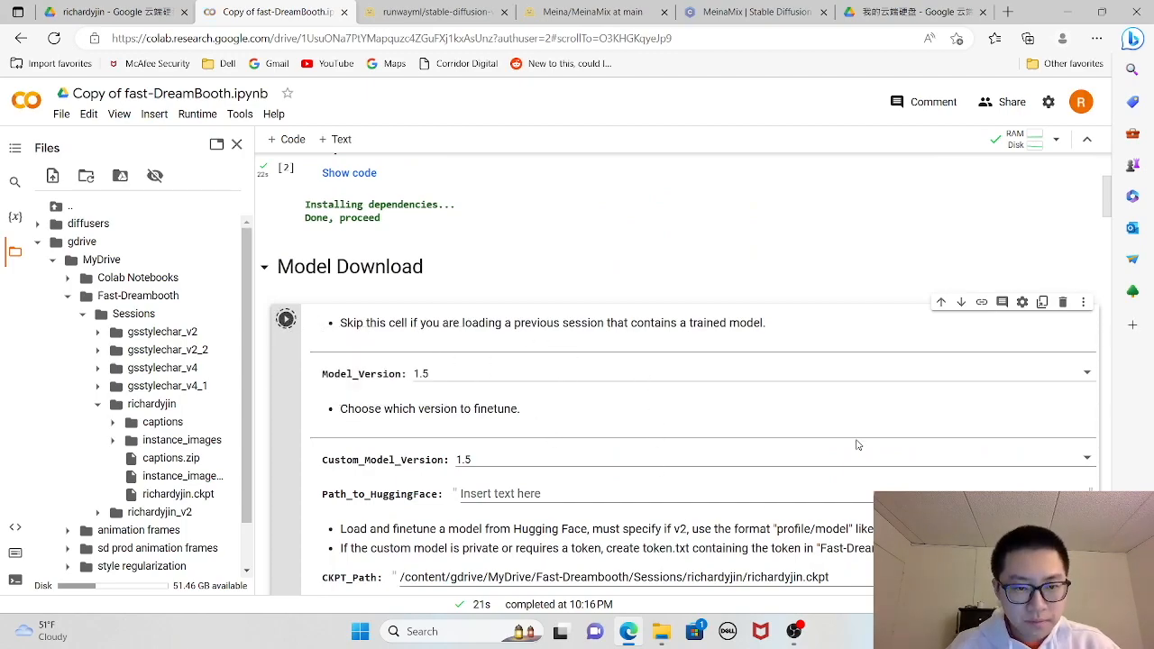
{"action": "scroll", "coordinate": [714, 446], "scroll_direction": "down", "scroll_amount": 4}
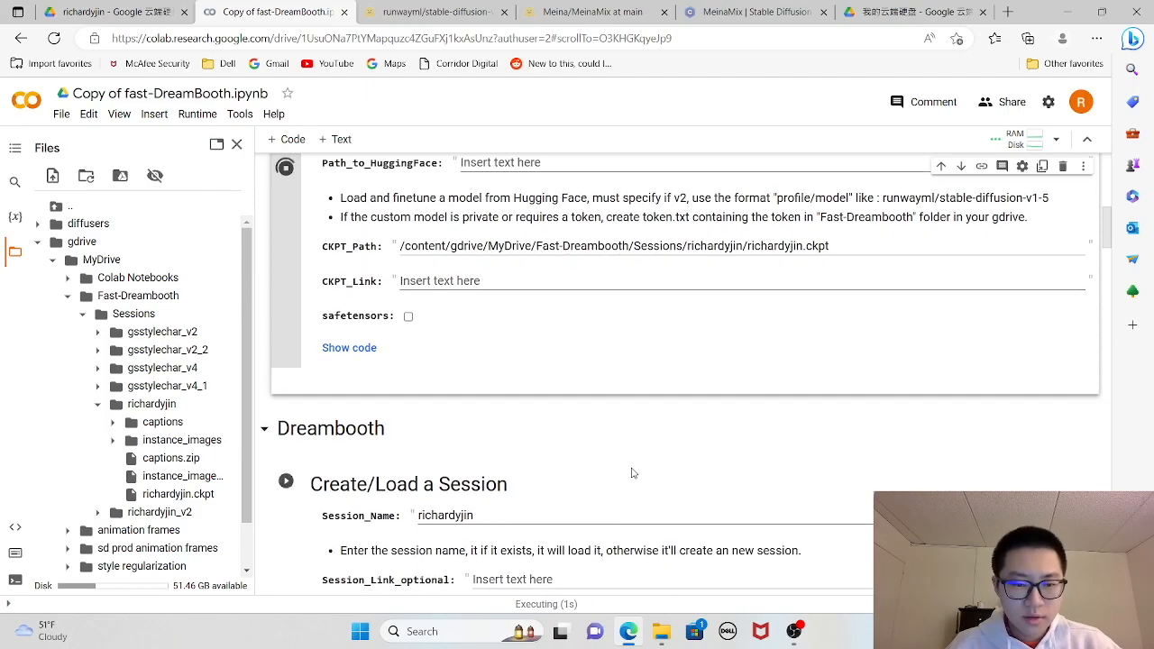
{"action": "scroll", "coordinate": [622, 455], "scroll_direction": "up", "scroll_amount": 2}
{"action": "scroll", "coordinate": [577, 442], "scroll_direction": "down", "scroll_amount": 2}
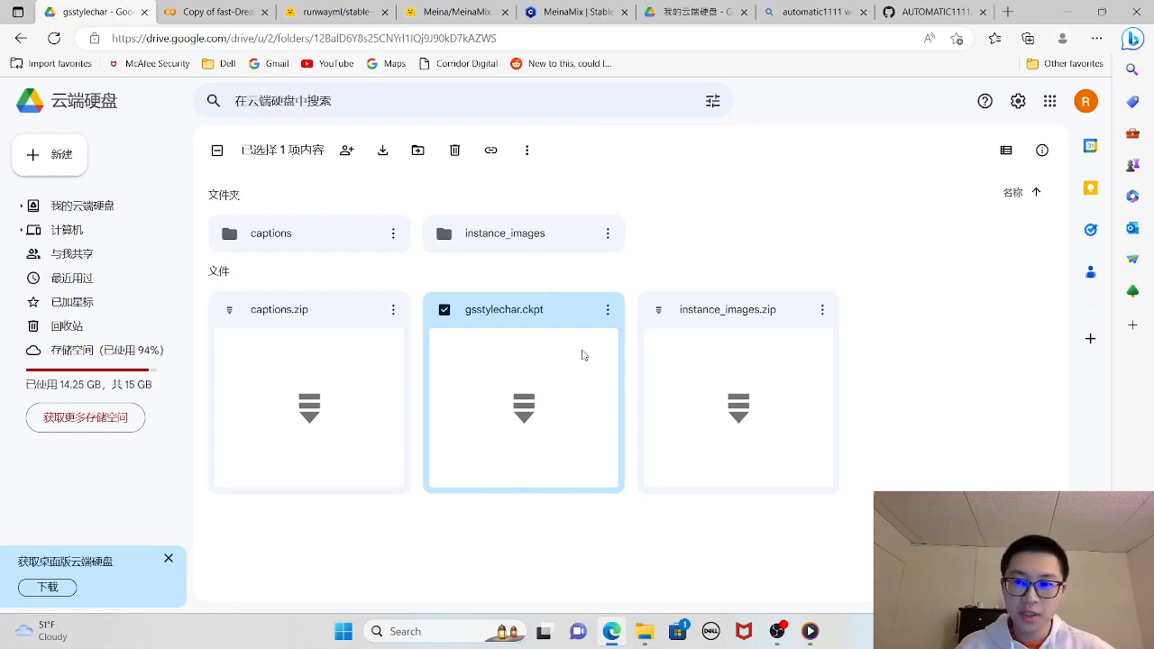
- Switch to the AUTOMATIC1111 stable-diffusion-webui repository on GitHub and read the README's Automatic Installation on Windows instructions
{"action": "left_click", "coordinate": [934, 11]}
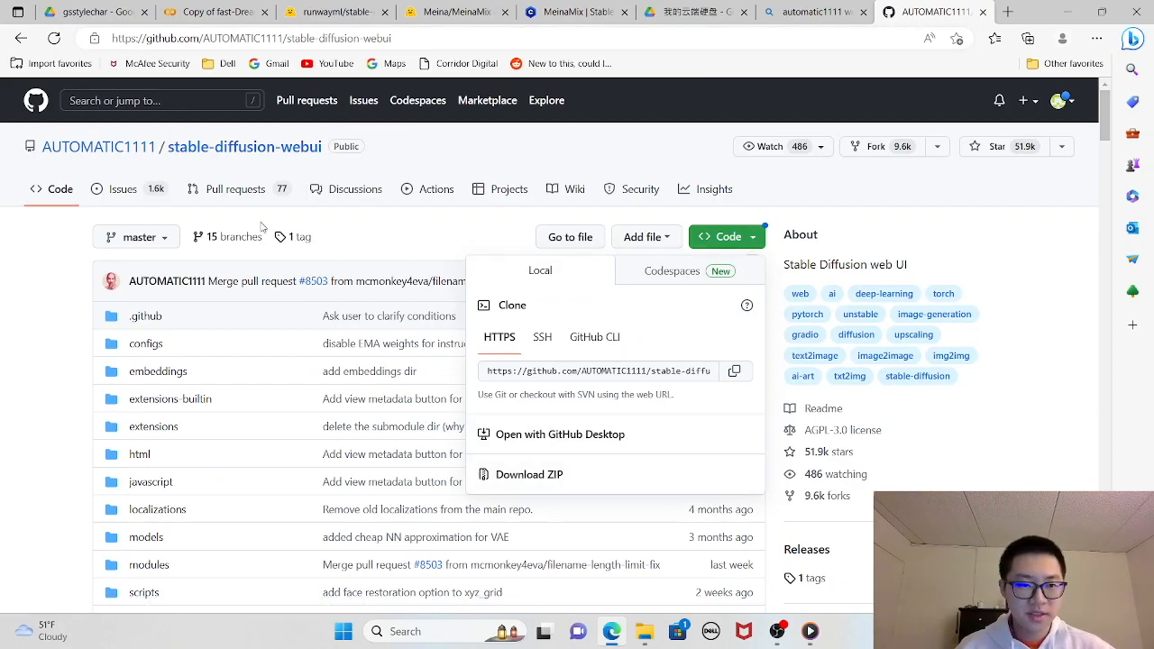
{"action": "scroll", "coordinate": [442, 352], "scroll_direction": "down", "scroll_amount": 10}
{"action": "scroll", "coordinate": [460, 353], "scroll_direction": "down", "scroll_amount": 15}
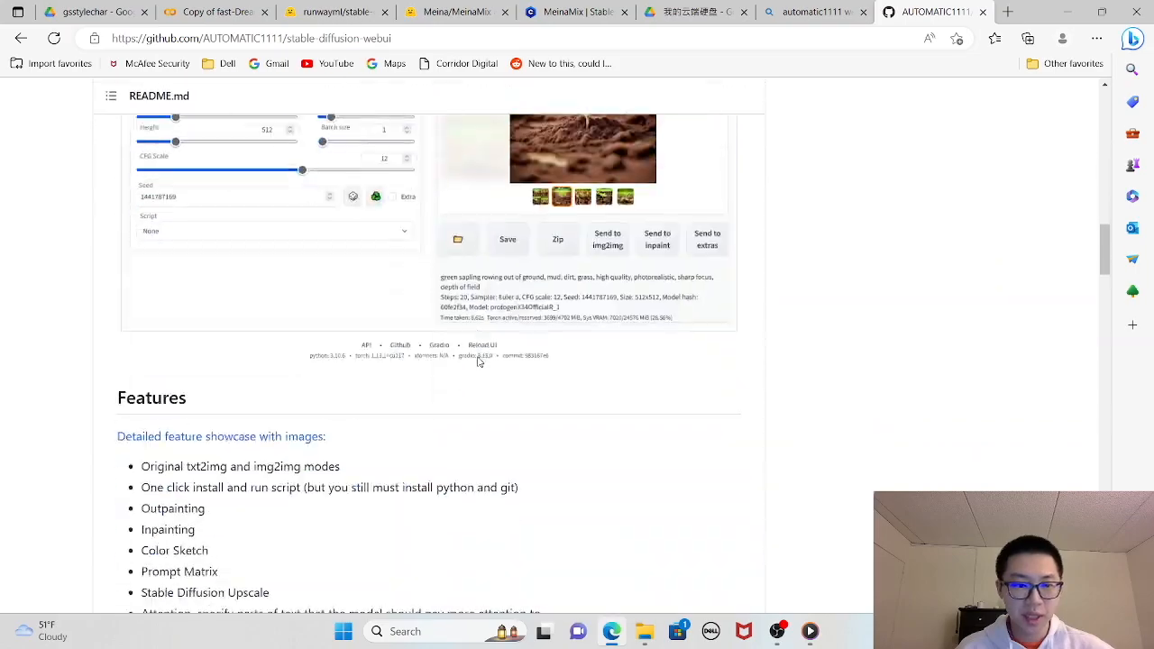
{"action": "scroll", "coordinate": [350, 364], "scroll_direction": "down", "scroll_amount": 15}
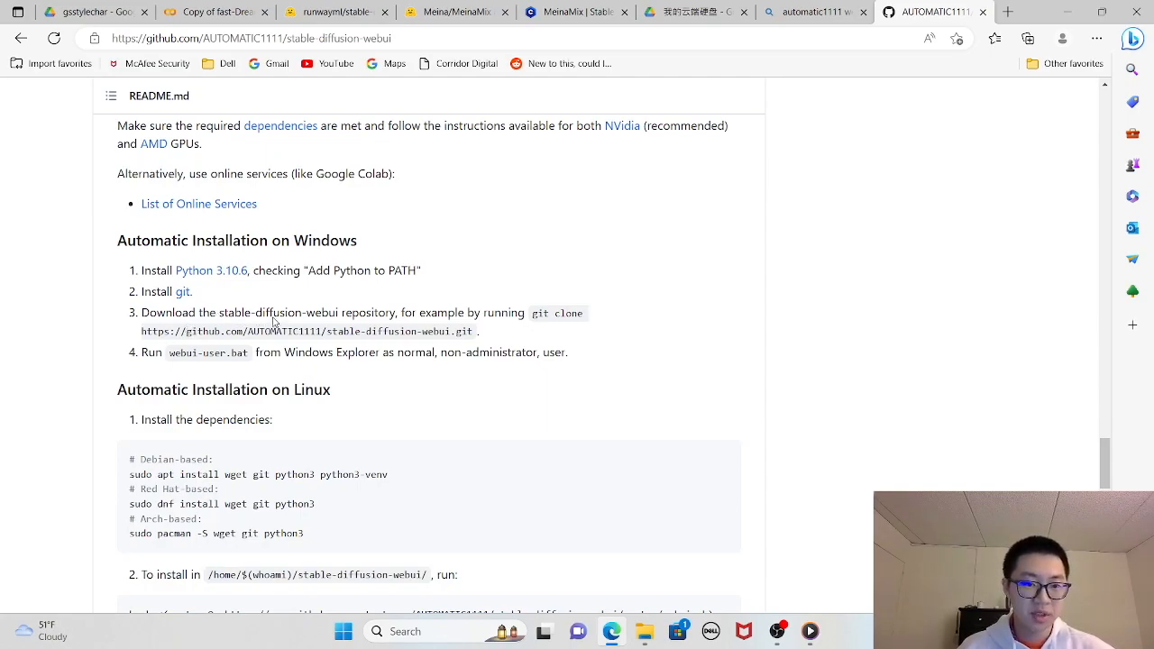
- Return to the repository's file list and open its code clone and download options
{"action": "scroll", "coordinate": [730, 356], "scroll_direction": "up", "scroll_amount": 8}
{"action": "scroll", "coordinate": [731, 357], "scroll_direction": "up", "scroll_amount": 15}
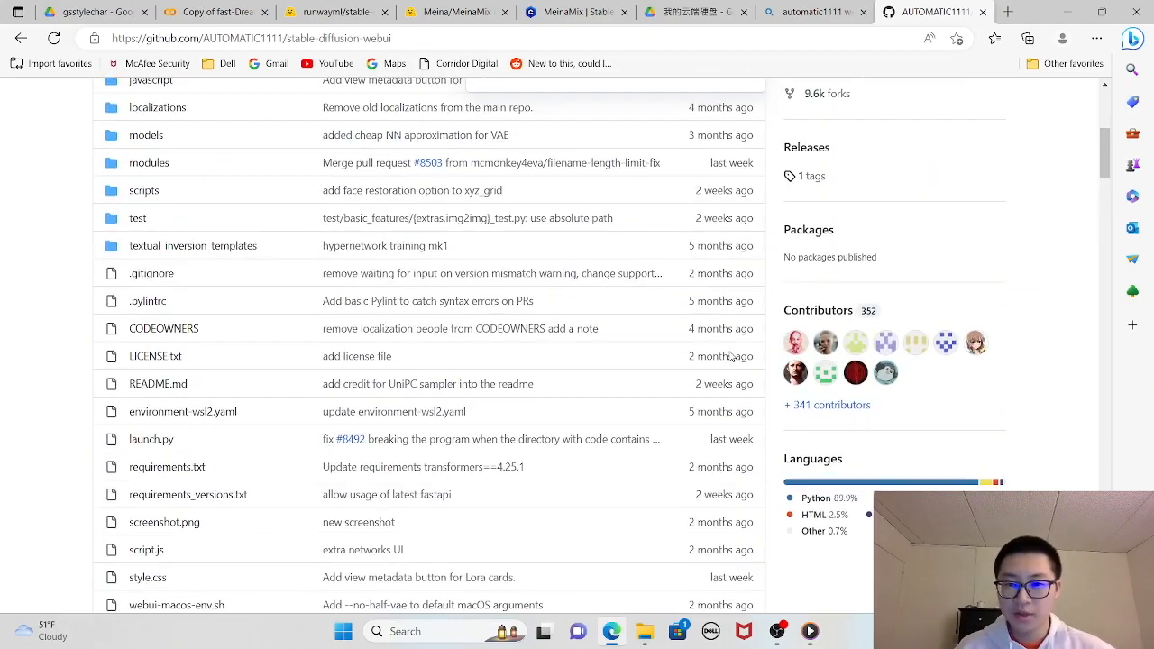
{"action": "scroll", "coordinate": [731, 356], "scroll_direction": "up", "scroll_amount": 5}
{"action": "left_click", "coordinate": [727, 238]}
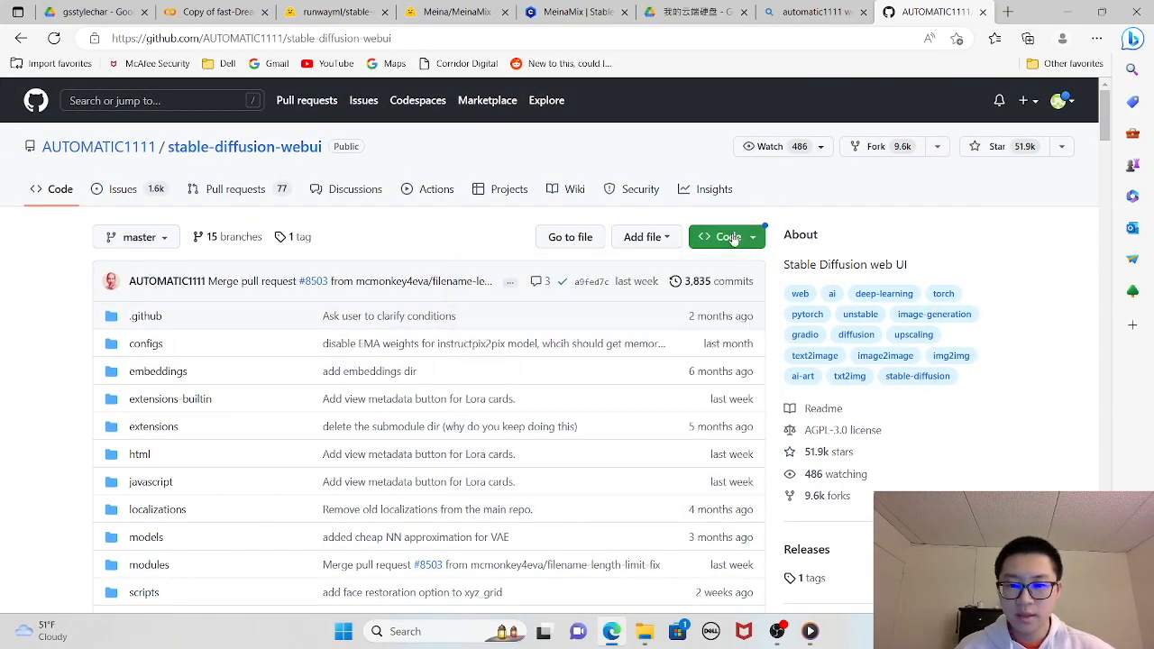
{"action": "left_click", "coordinate": [735, 238]}
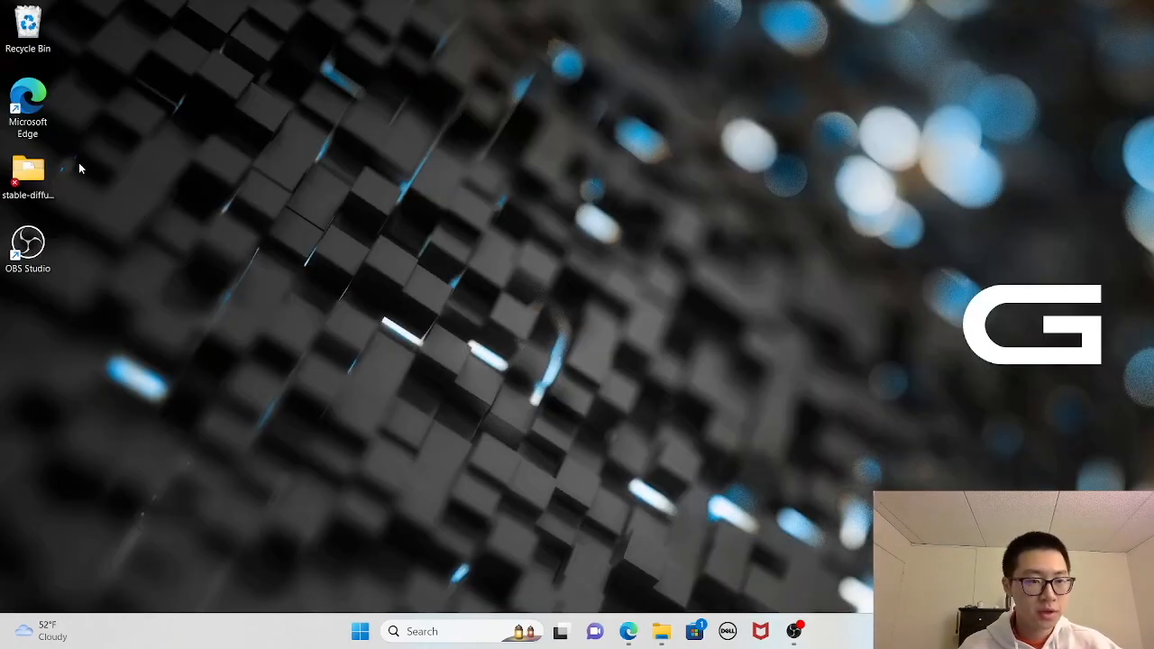
- Open the models > Stable-diffusion checkpoint folder inside the stable-diffusion-webui folder on the desktop
{"action": "double_click", "coordinate": [34, 173]}
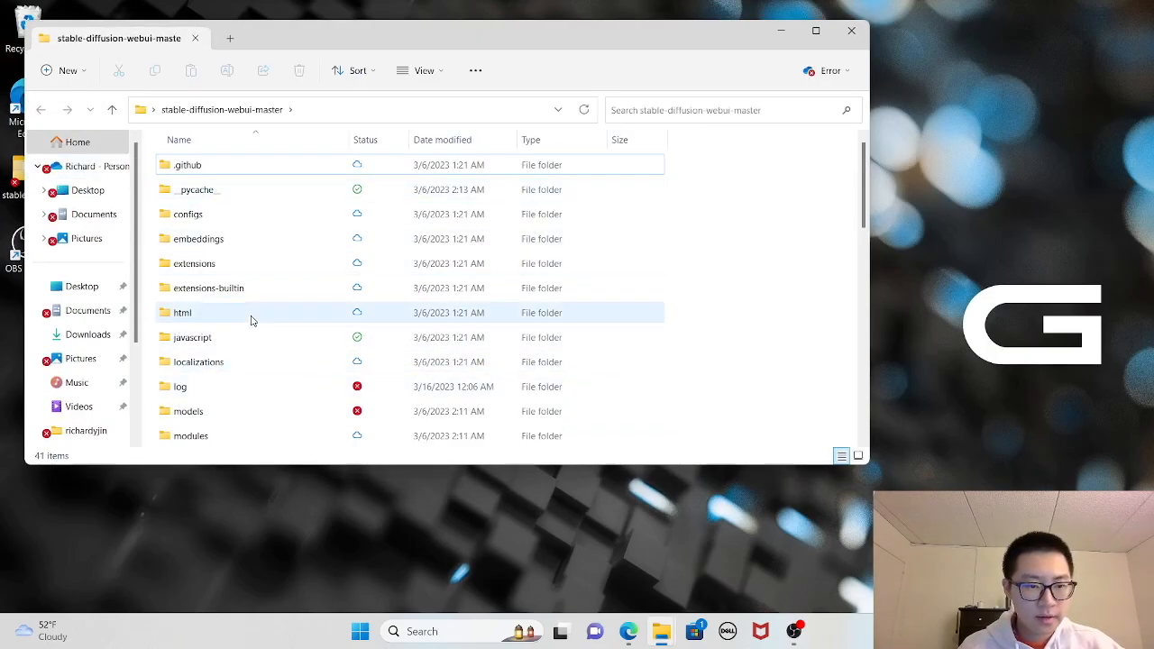
{"action": "double_click", "coordinate": [218, 413]}
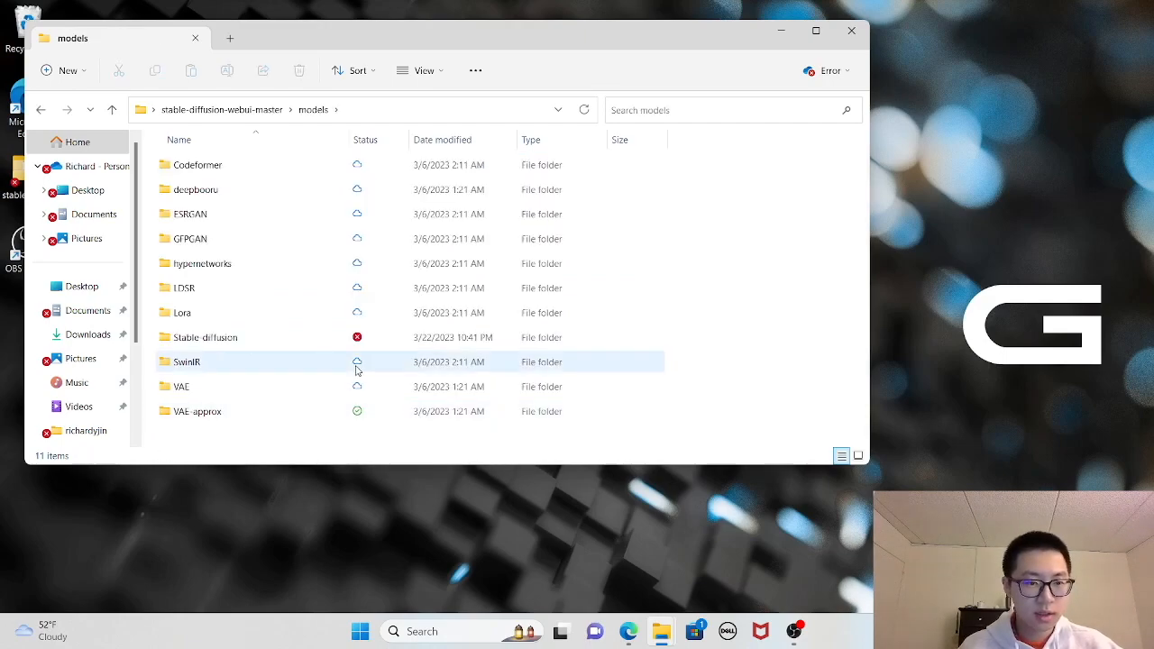
{"action": "double_click", "coordinate": [225, 339]}
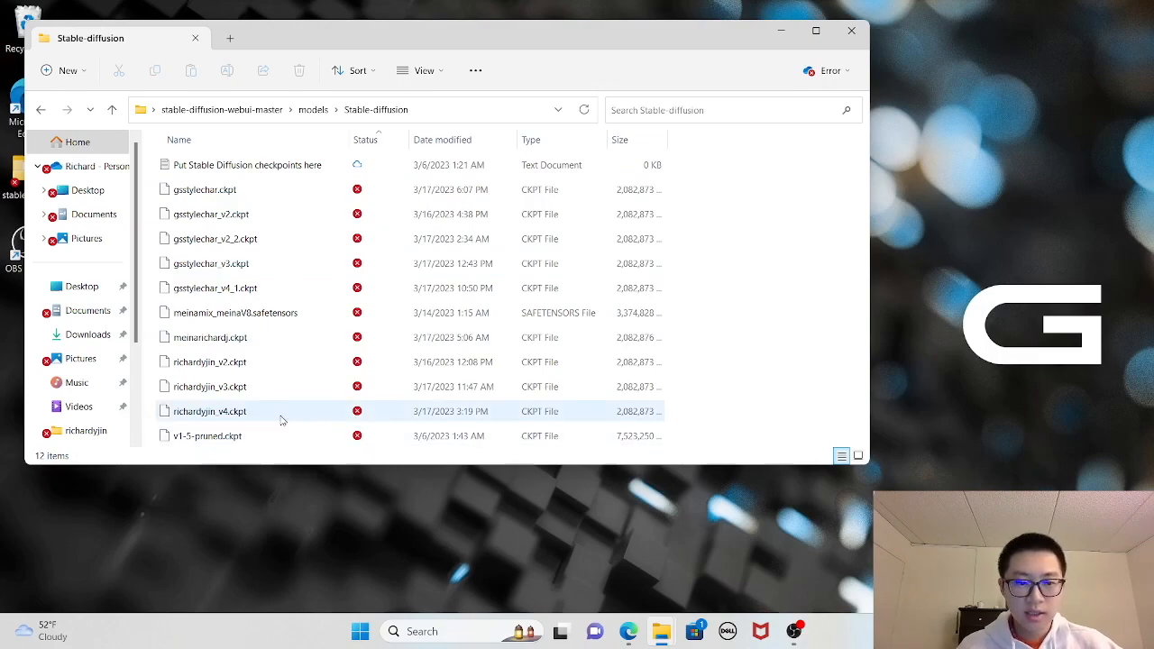
- Switch to Google Drive, select gsstylechar.ckpt in the gsstylechar session folder, and return to the local Stable-diffusion folder
{"action": "mouse_move", "coordinate": [628, 631]}
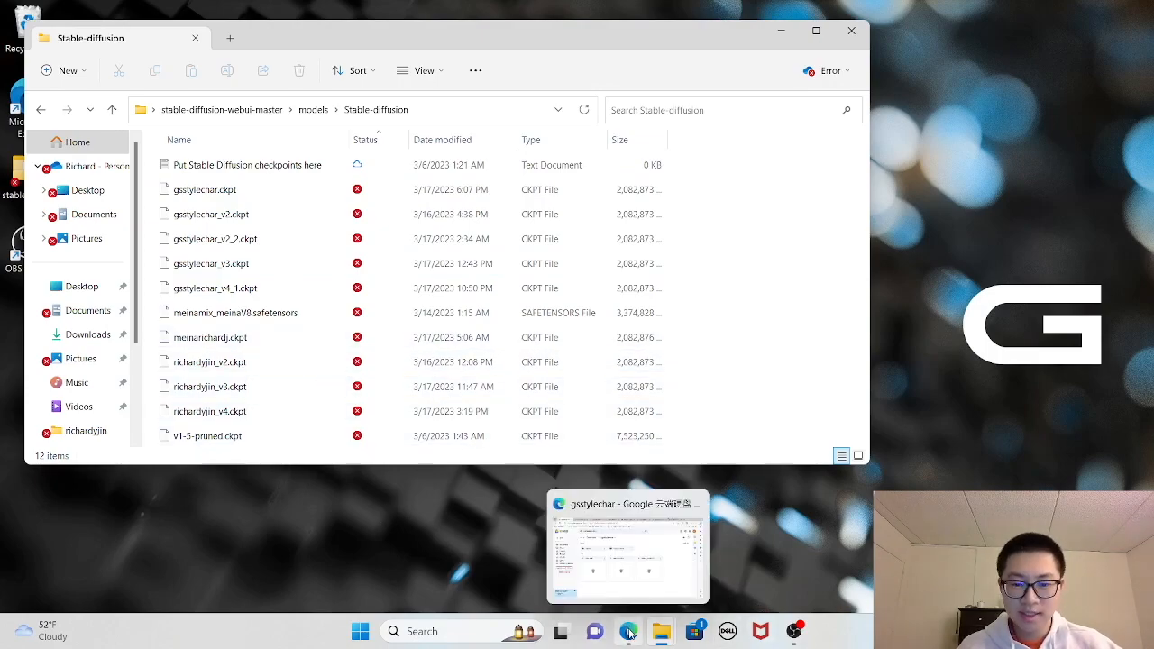
{"action": "left_click", "coordinate": [577, 541]}
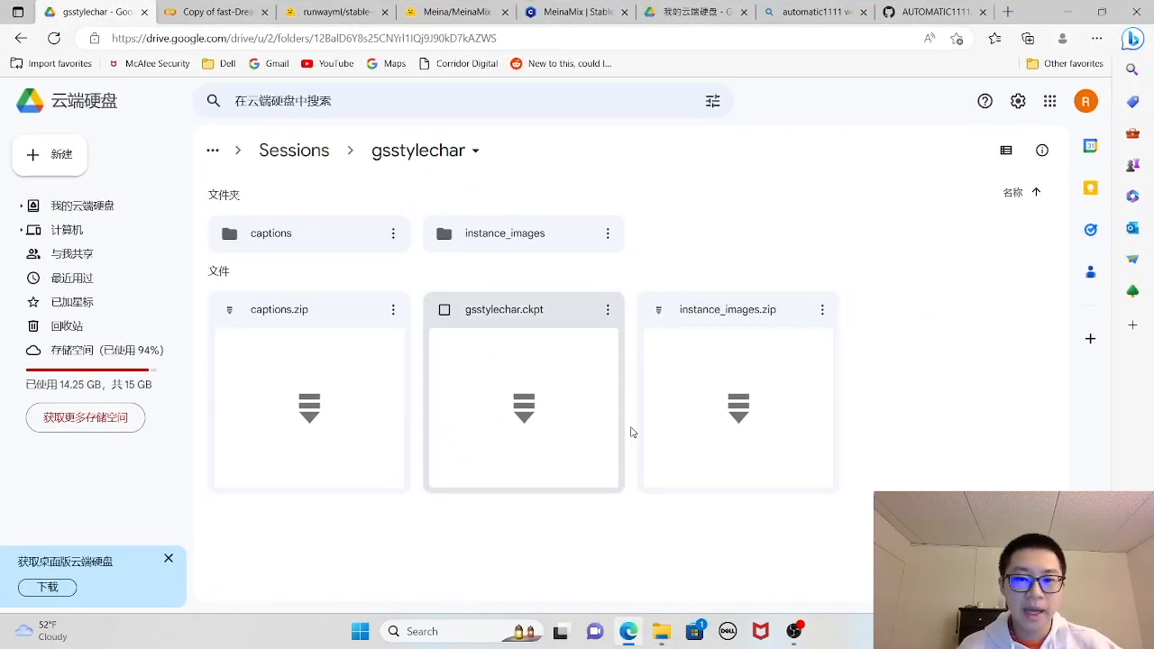
{"action": "left_click", "coordinate": [545, 322]}
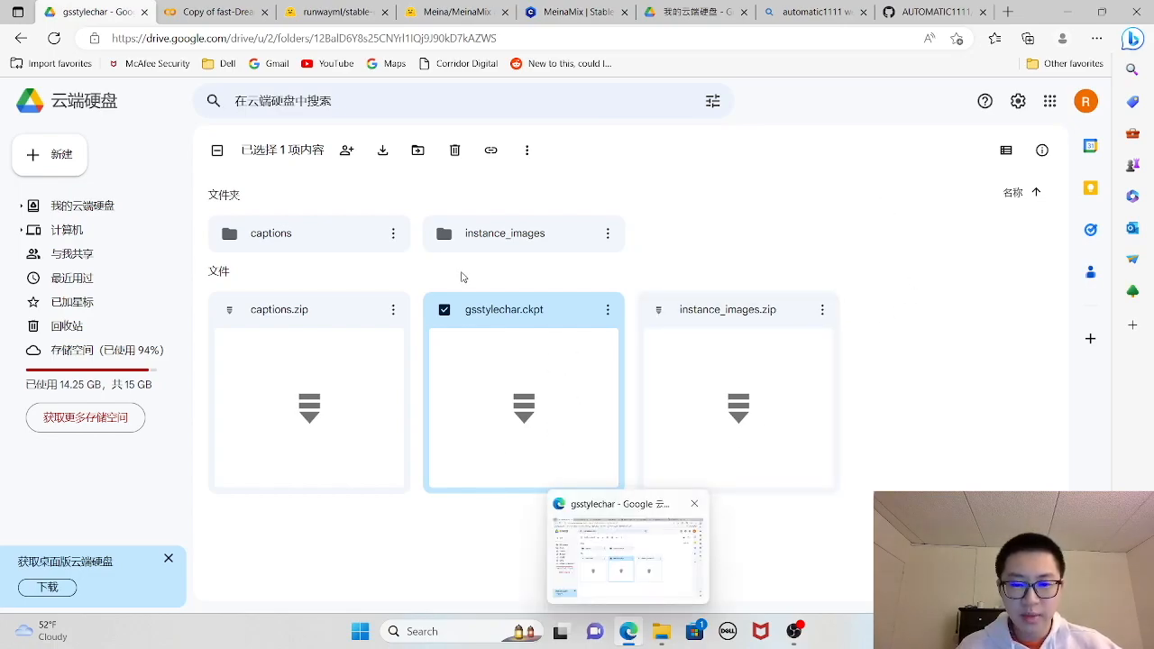
{"action": "mouse_move", "coordinate": [669, 639]}
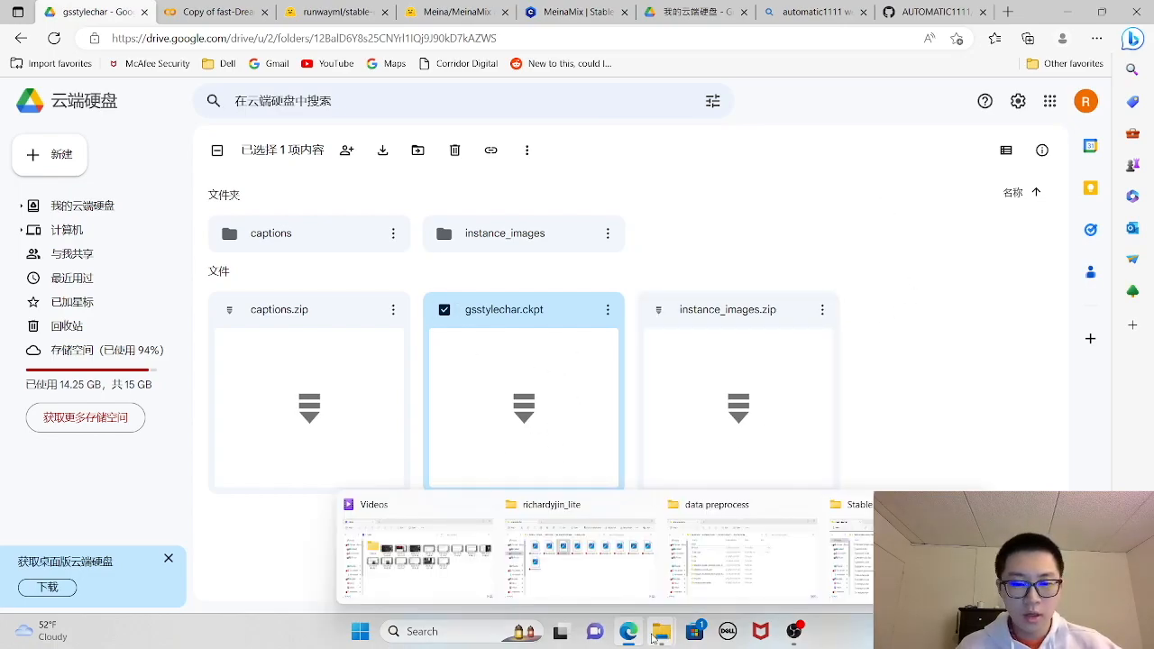
{"action": "left_click", "coordinate": [1072, 12]}
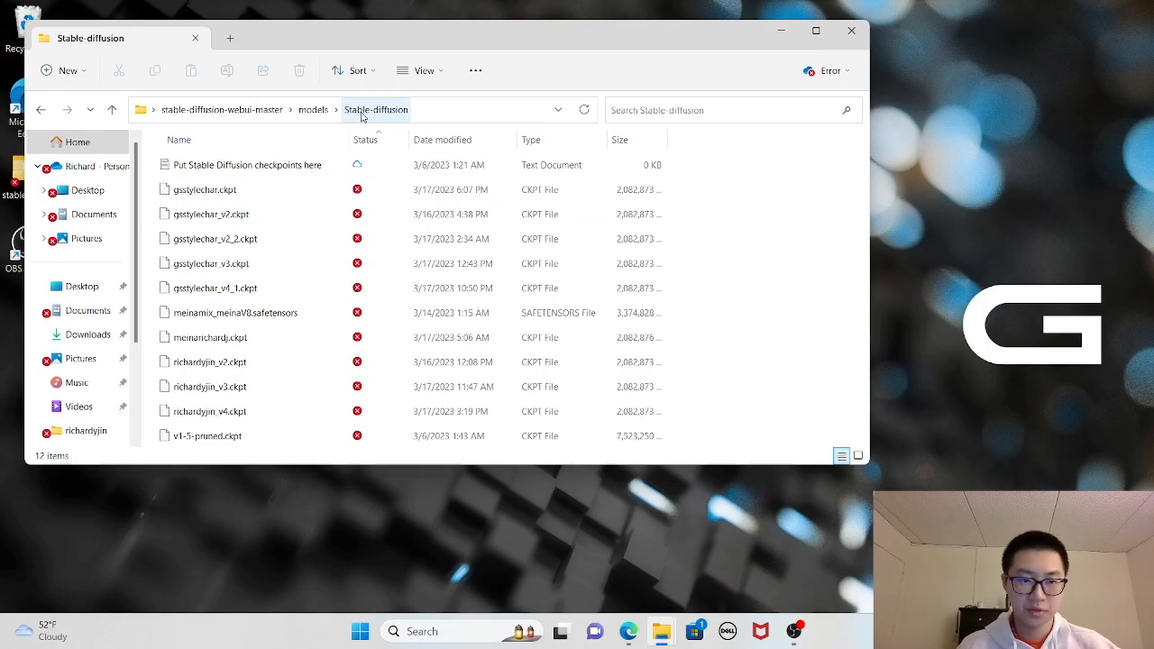
- Open the webui-user batch file in the stable-diffusion-webui-master folder for editing, check its COMMANDLINE_ARGS options, and close it
{"action": "left_click", "coordinate": [254, 110]}
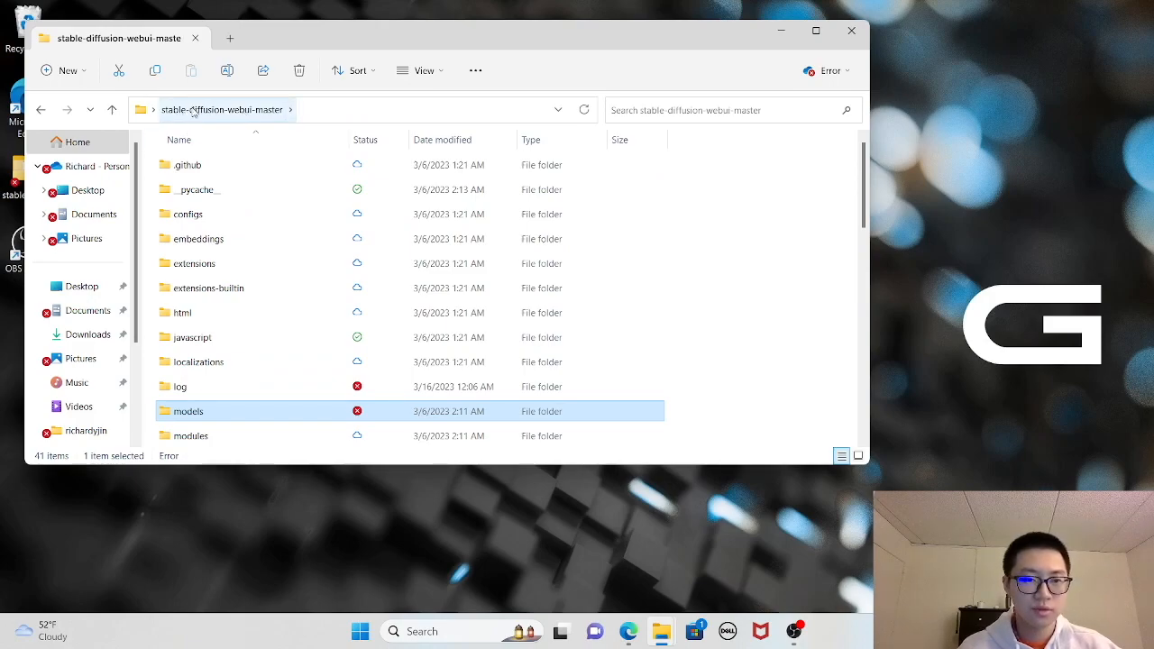
{"action": "scroll", "coordinate": [388, 312], "scroll_direction": "down", "scroll_amount": 6}
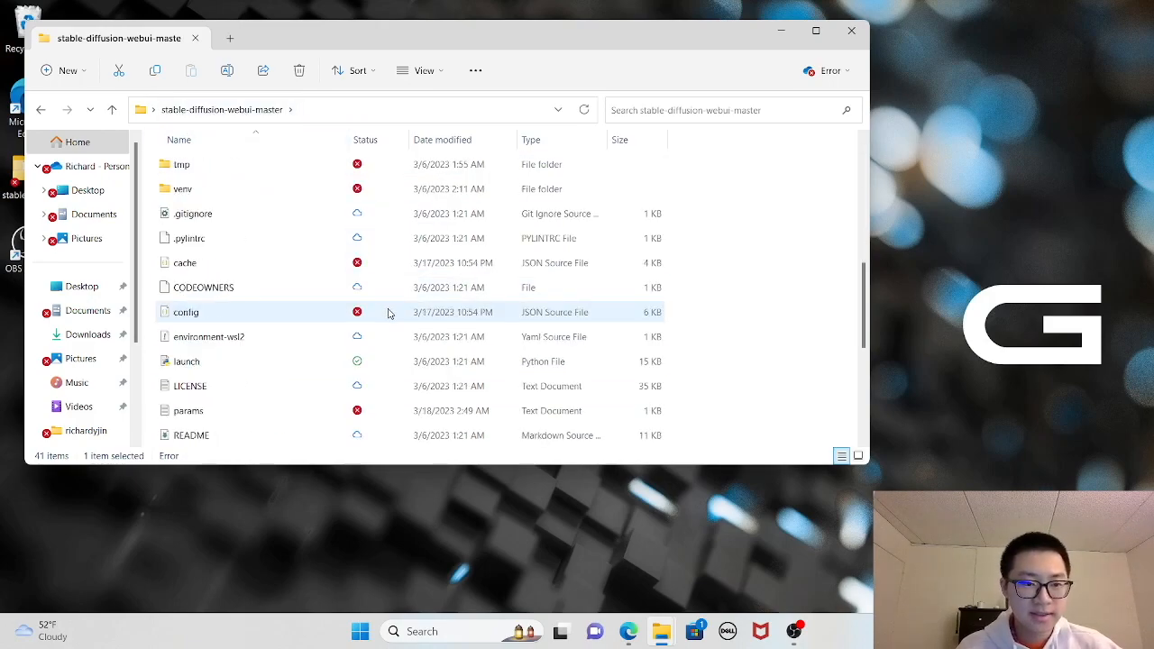
{"action": "scroll", "coordinate": [388, 312], "scroll_direction": "down", "scroll_amount": 4}
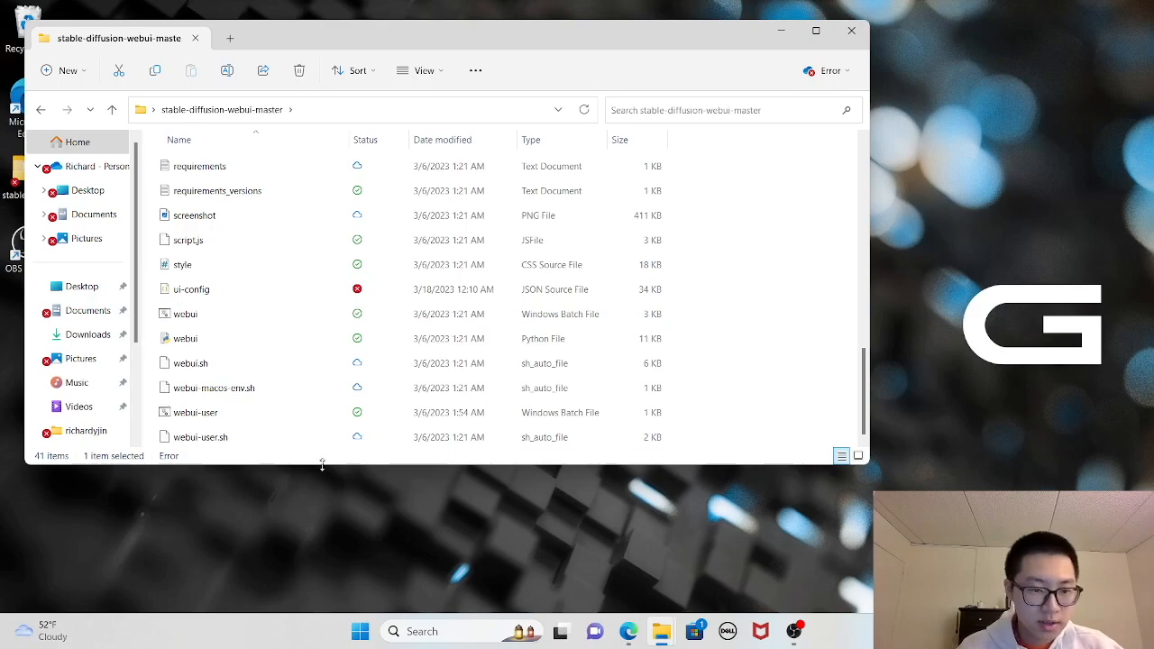
{"action": "right_click", "coordinate": [219, 415]}
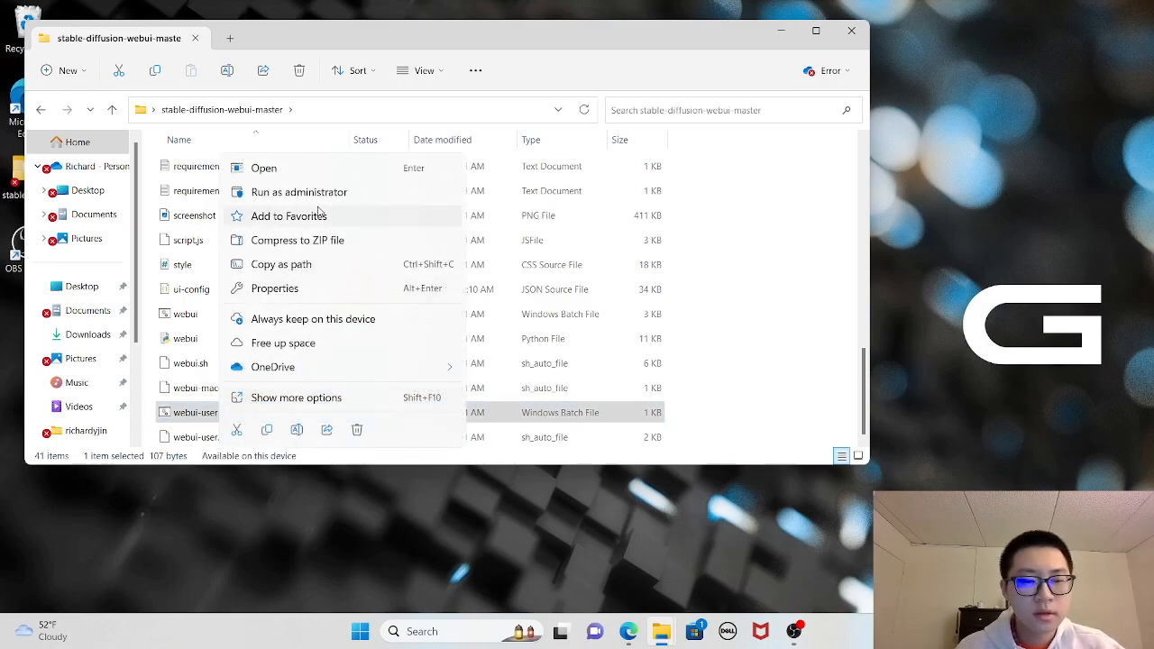
{"action": "left_click", "coordinate": [369, 397]}
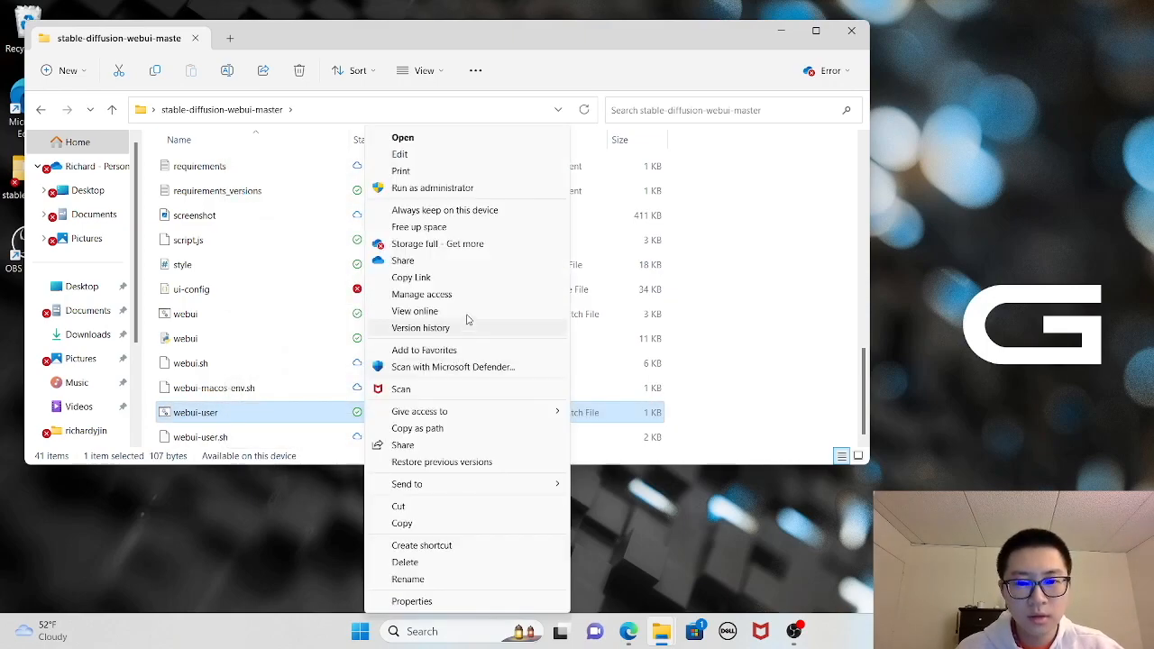
{"action": "left_click", "coordinate": [436, 157]}
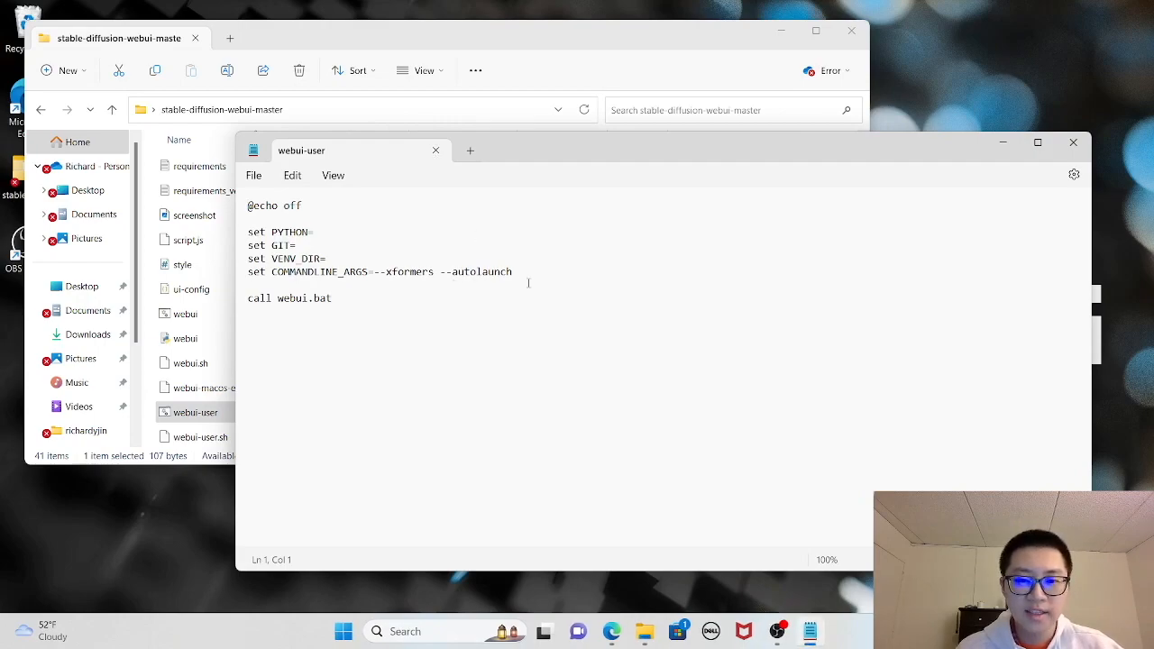
{"action": "left_click_drag", "start_coordinate": [516, 273], "coordinate": [378, 278]}
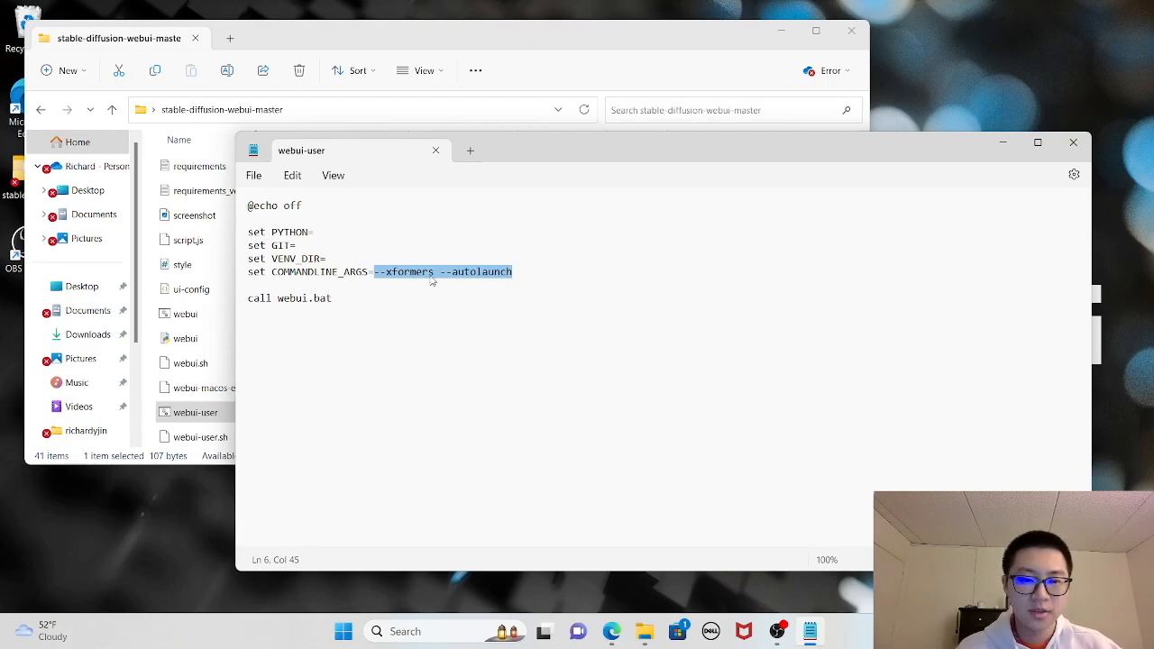
{"action": "left_click", "coordinate": [1074, 143]}
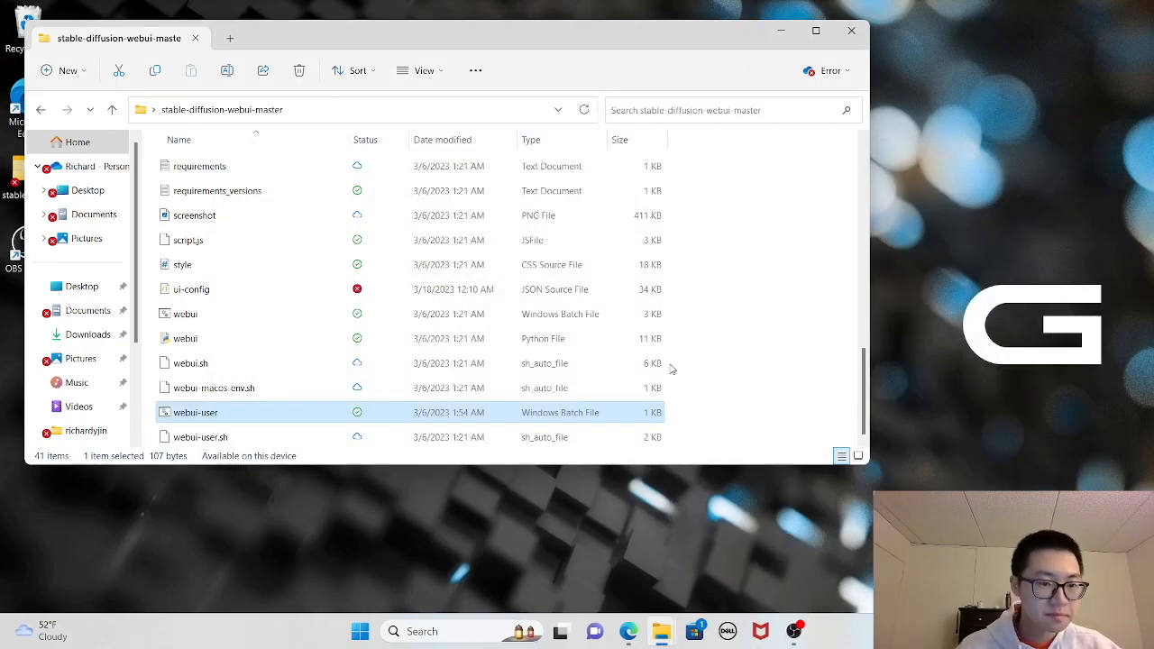
- Launch the Stable Diffusion web UI with the webui-user batch file and choose gsstylechar.ckpt as the checkpoint in Edge
{"action": "double_click", "coordinate": [218, 413]}
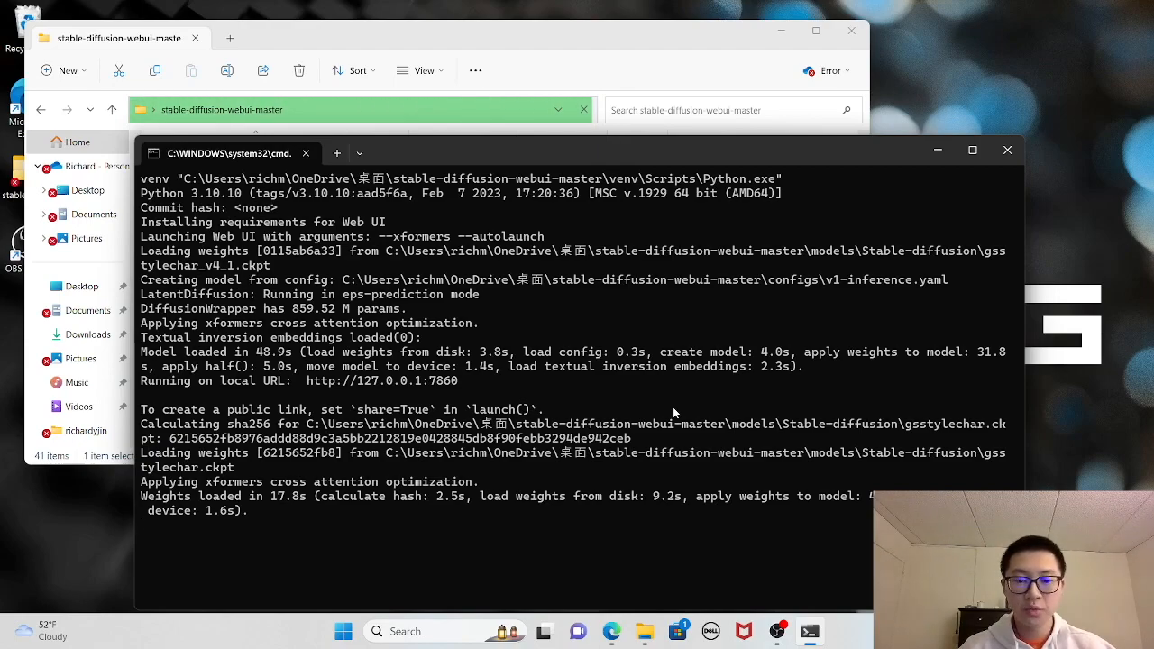
{"action": "mouse_move", "coordinate": [614, 640]}
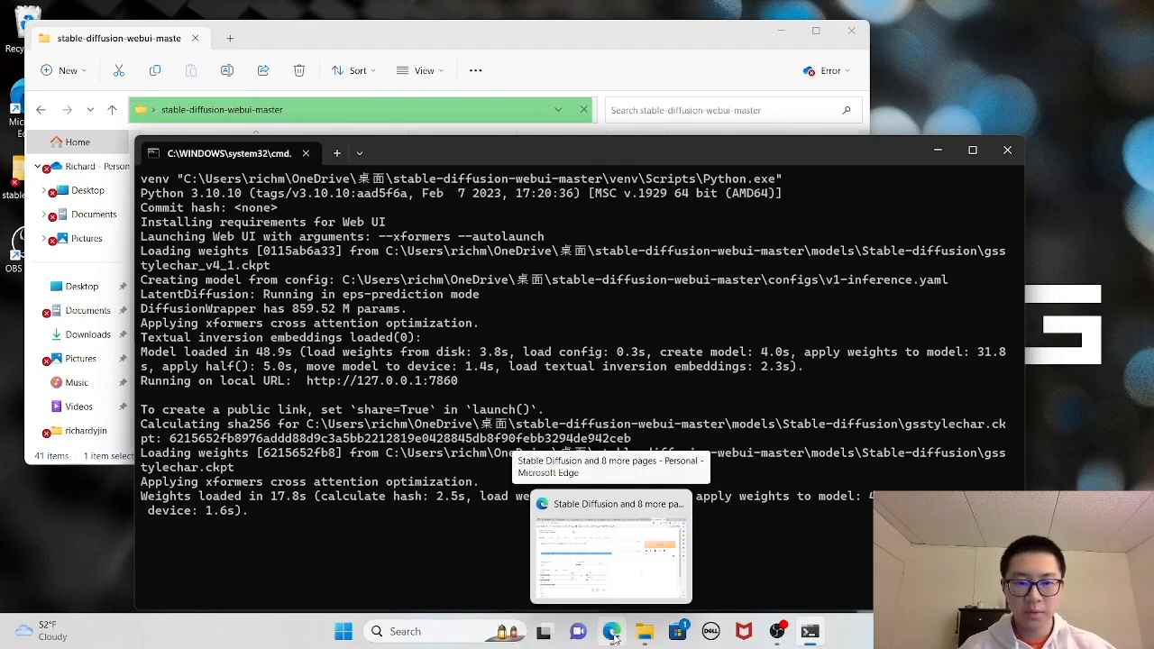
{"action": "left_click", "coordinate": [613, 633]}
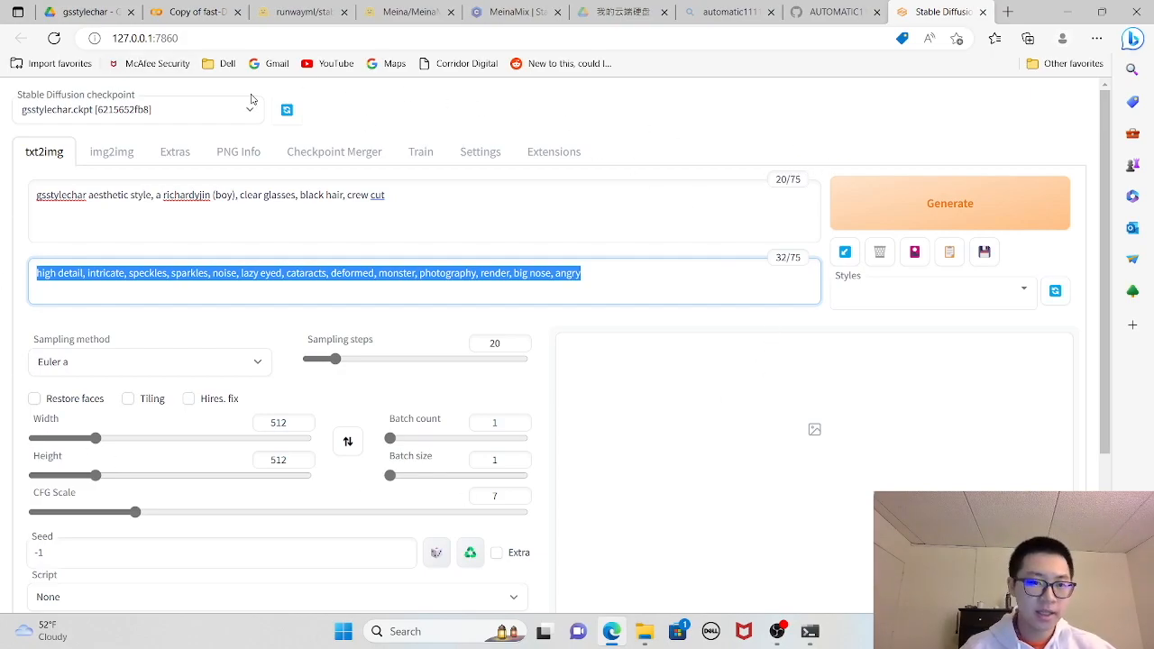
{"action": "left_click", "coordinate": [190, 113]}
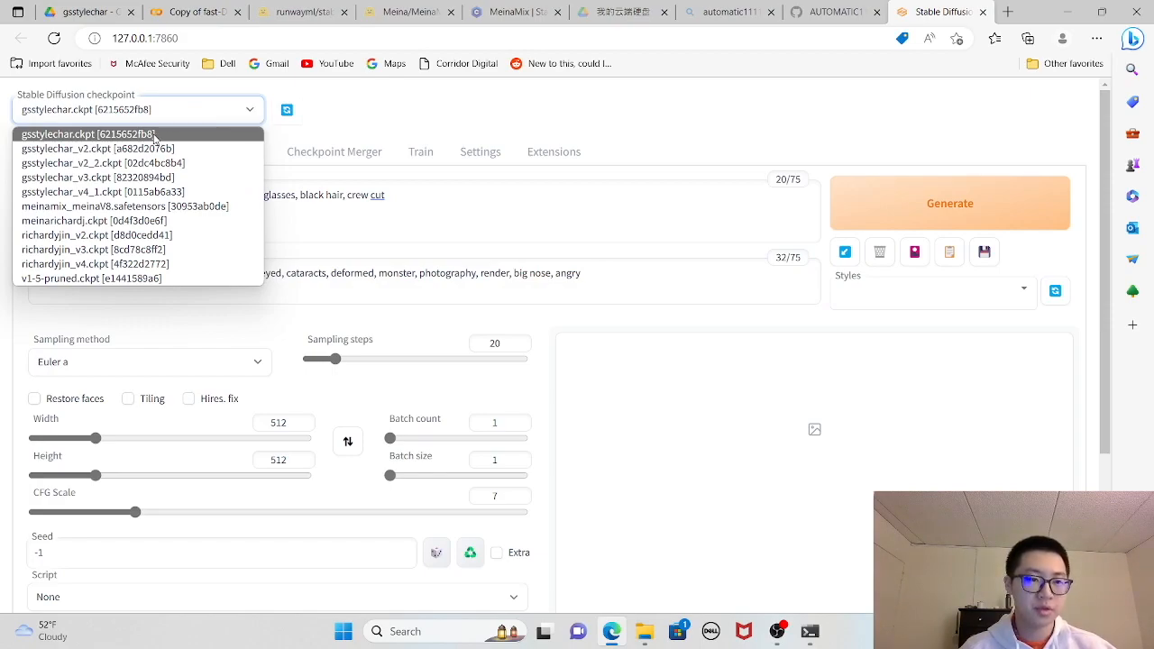
{"action": "left_click", "coordinate": [81, 135]}
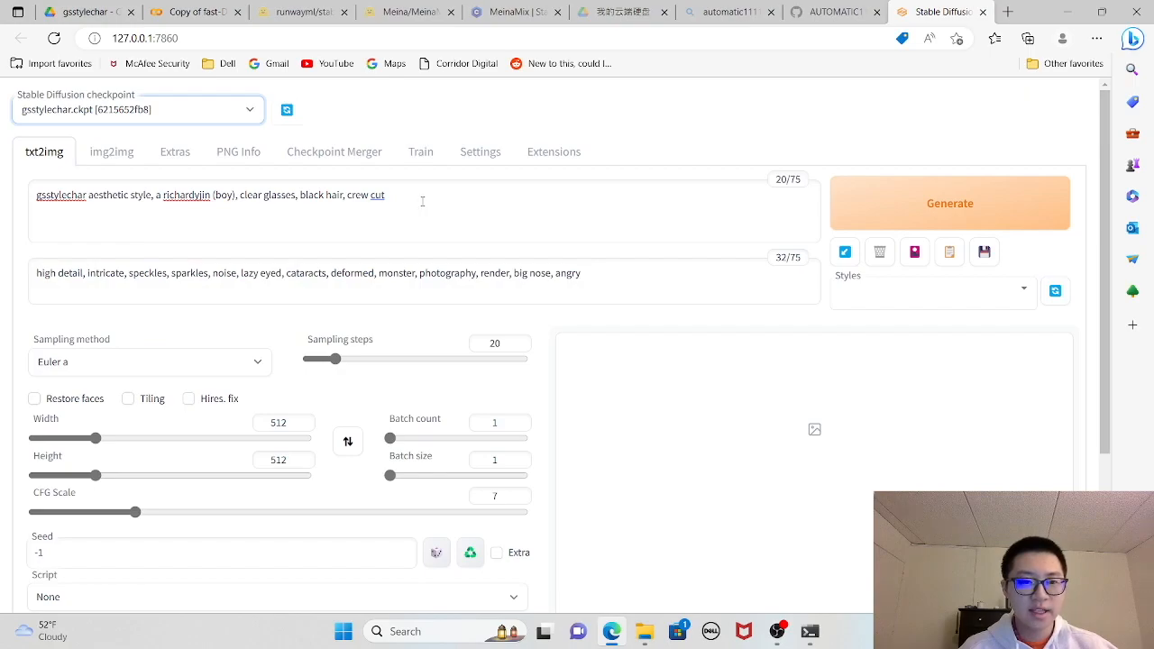
- Review the positive and negative txt2img prompts and place the cursor in the gsstylechar keyword of the positive prompt
{"action": "left_click_drag", "start_coordinate": [424, 197], "coordinate": [9, 163]}
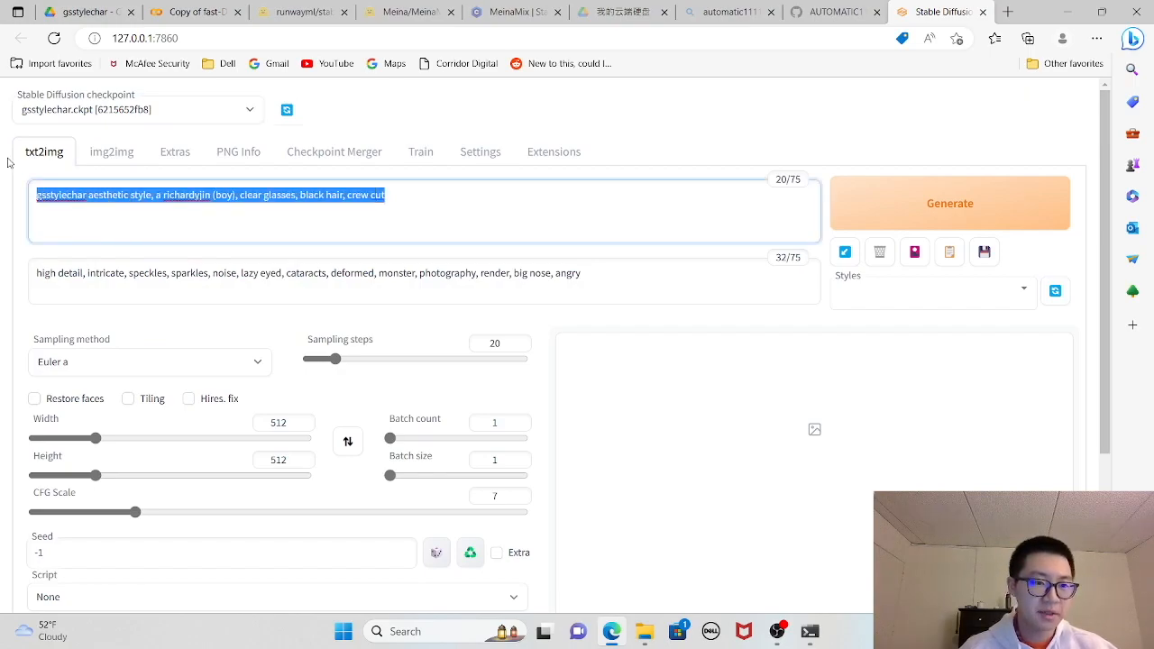
{"action": "left_click_drag", "start_coordinate": [622, 275], "coordinate": [3, 206]}
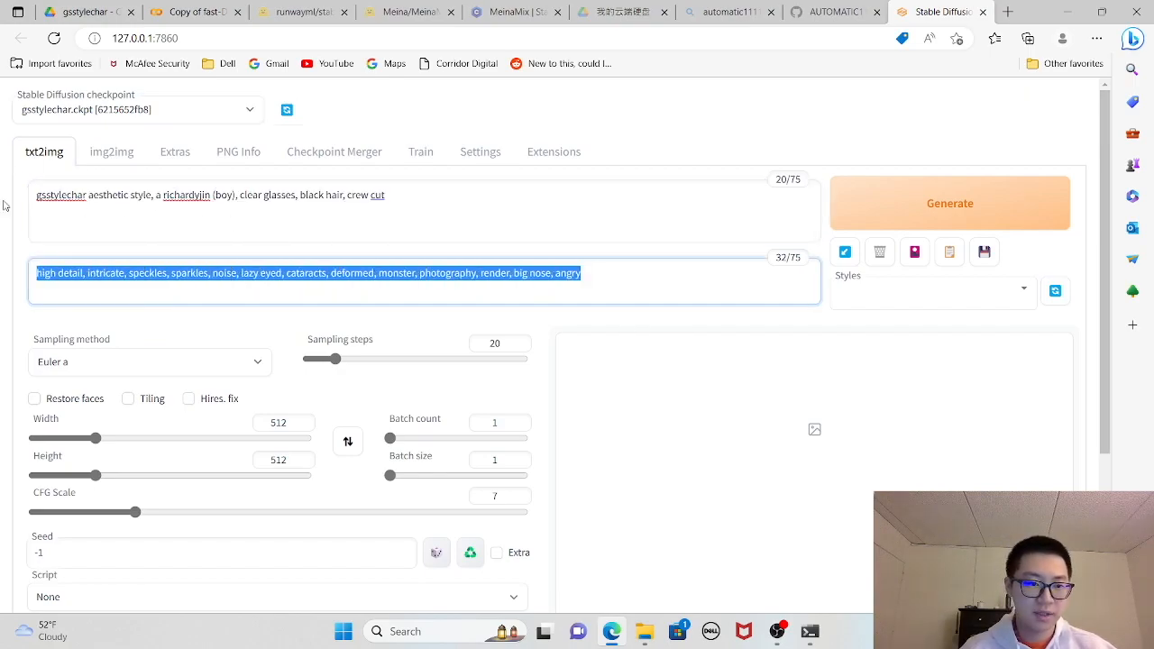
{"action": "double_click", "coordinate": [68, 195]}
{"action": "left_click", "coordinate": [85, 204]}
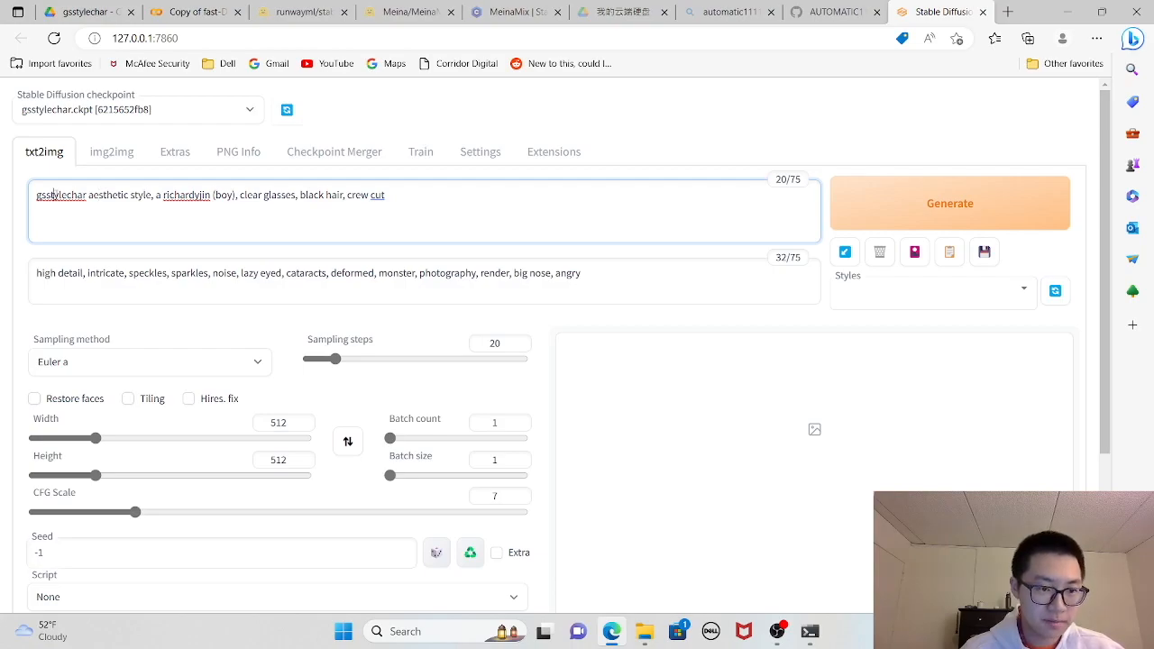
- Point out the gsstylechar keyword and the subject's trained instance keyword in the positive prompt
{"action": "double_click", "coordinate": [52, 195]}
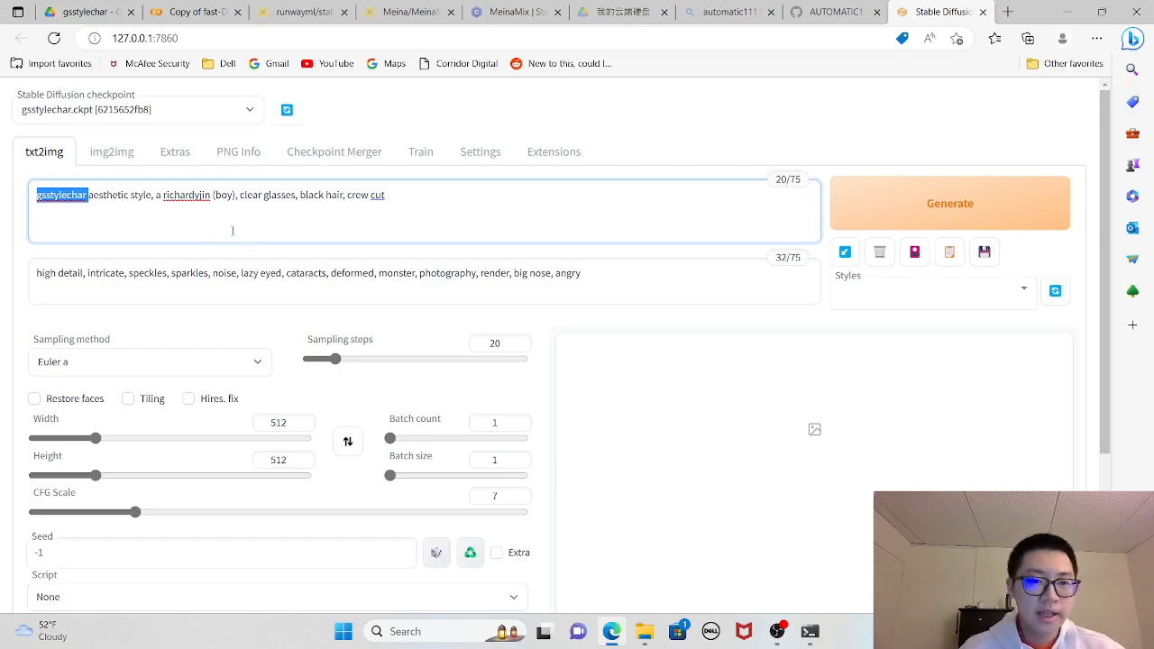
{"action": "left_click", "coordinate": [236, 196]}
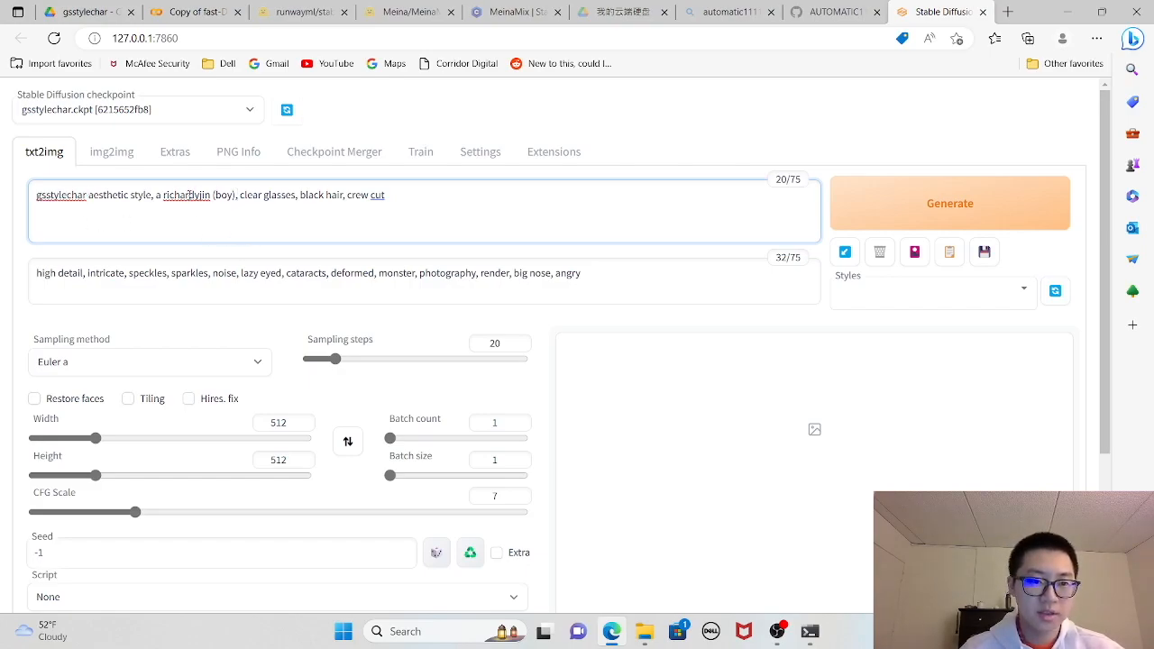
{"action": "triple_click", "coordinate": [189, 195]}
{"action": "left_click", "coordinate": [190, 195]}
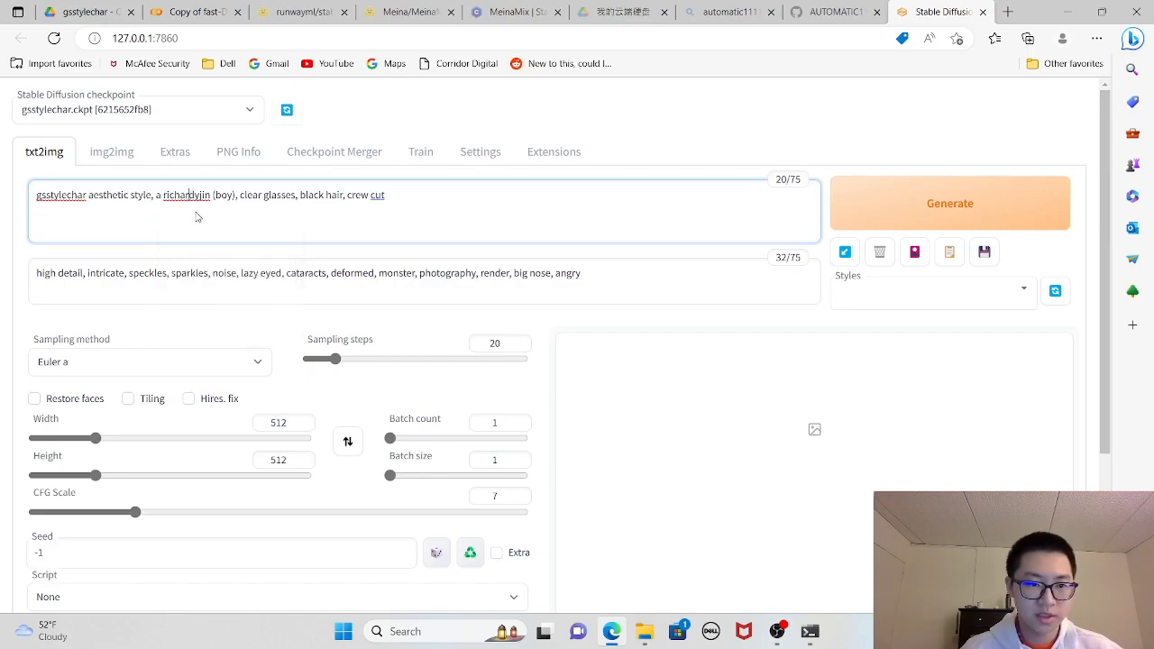
{"action": "left_click", "coordinate": [189, 195]}
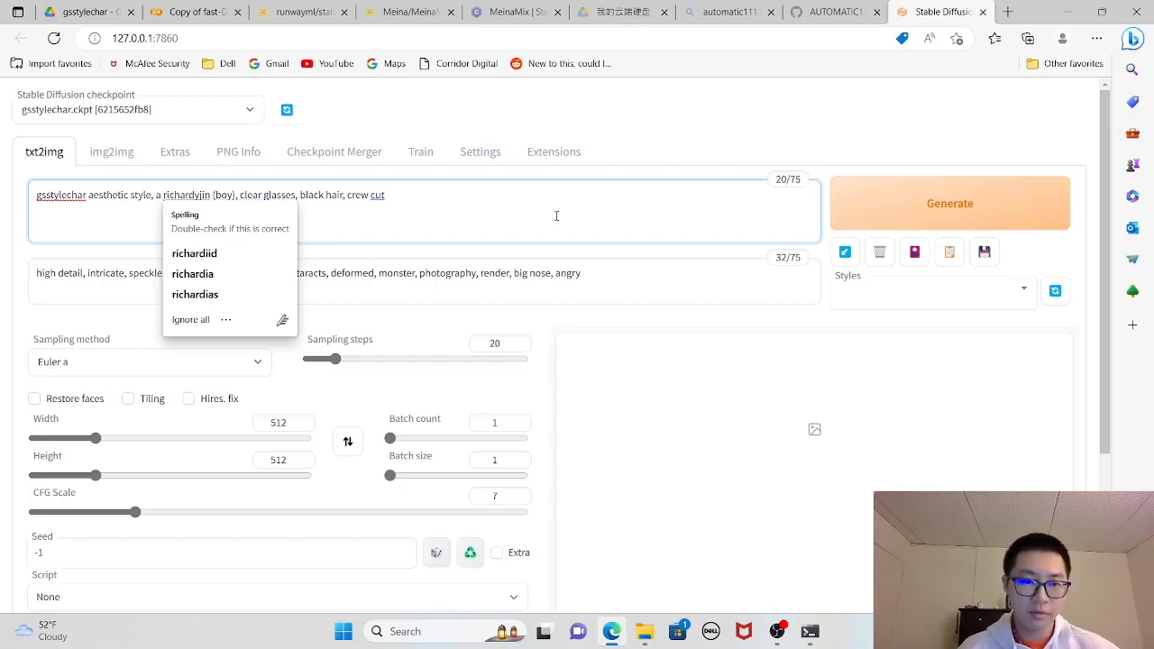
{"action": "double_click", "coordinate": [63, 196]}
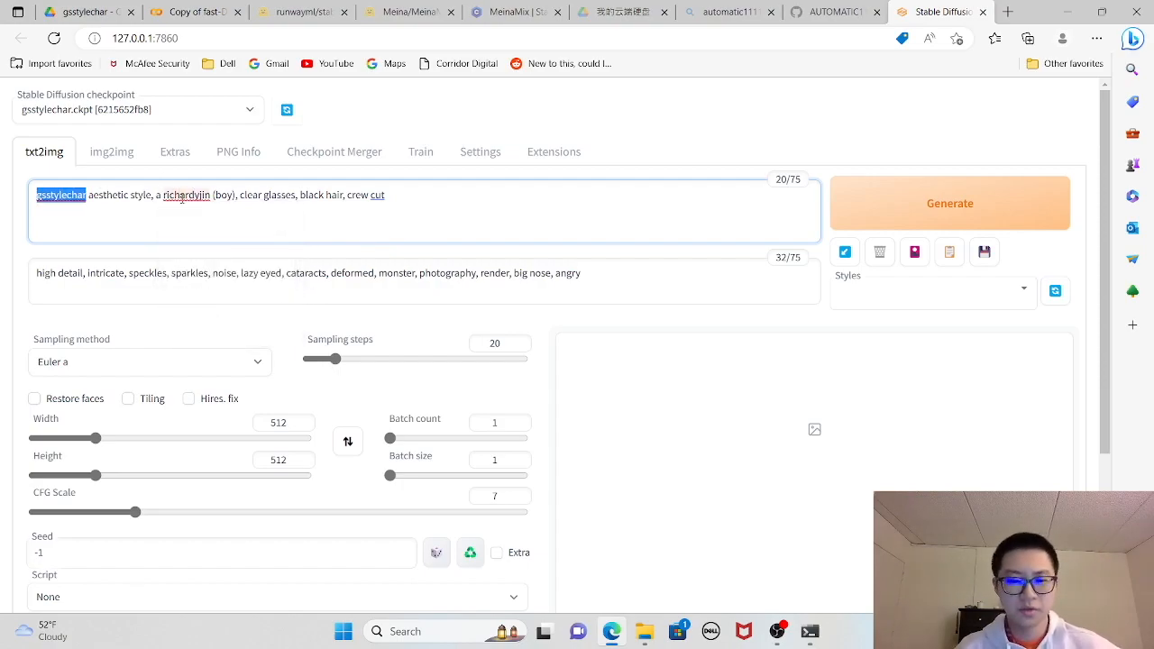
- Generate an image from the current txt2img prompts and enlarge the result to inspect it with its generation details
{"action": "left_click", "coordinate": [975, 212]}
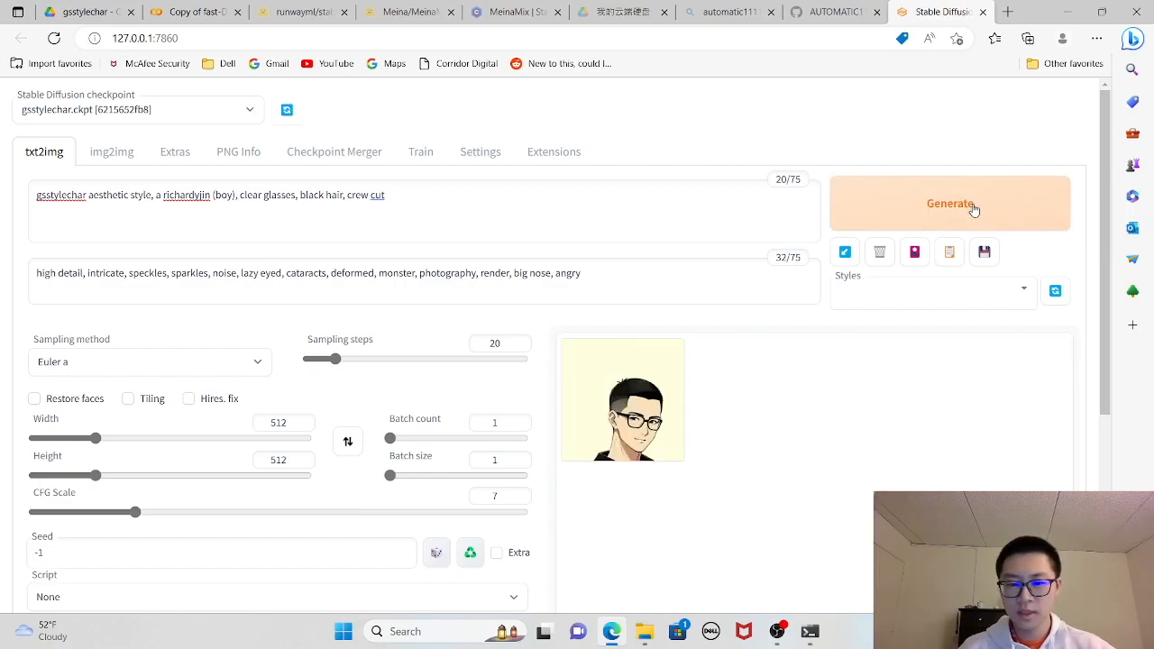
{"action": "scroll", "coordinate": [865, 335], "scroll_direction": "down", "scroll_amount": 2}
{"action": "scroll", "coordinate": [760, 420], "scroll_direction": "up", "scroll_amount": 2}
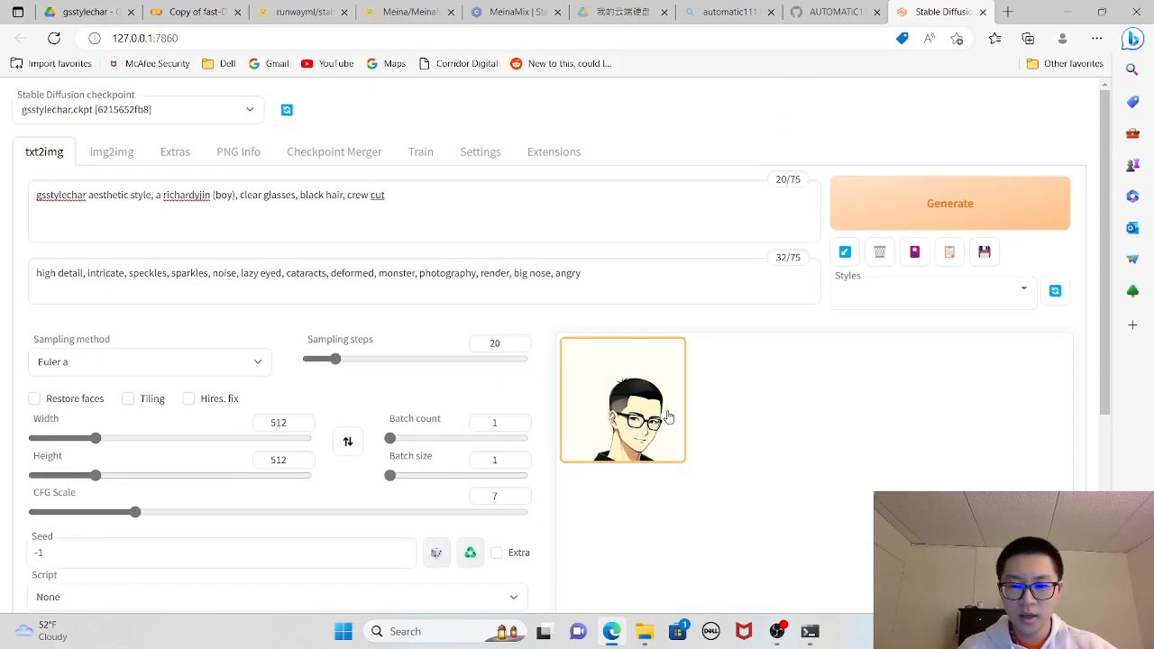
{"action": "left_click", "coordinate": [665, 412]}
{"action": "scroll", "coordinate": [823, 499], "scroll_direction": "down", "scroll_amount": 3}
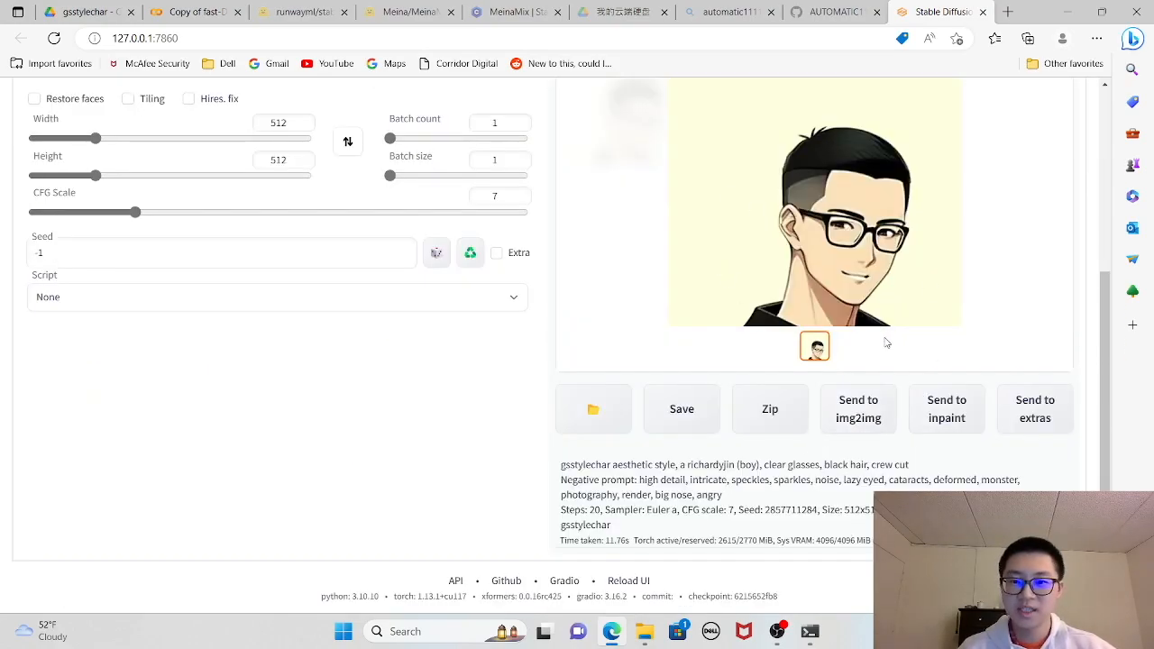
- Set the batch count to 6, generate the images, and inspect the resulting grid
{"action": "scroll", "coordinate": [879, 334], "scroll_direction": "up", "scroll_amount": 3}
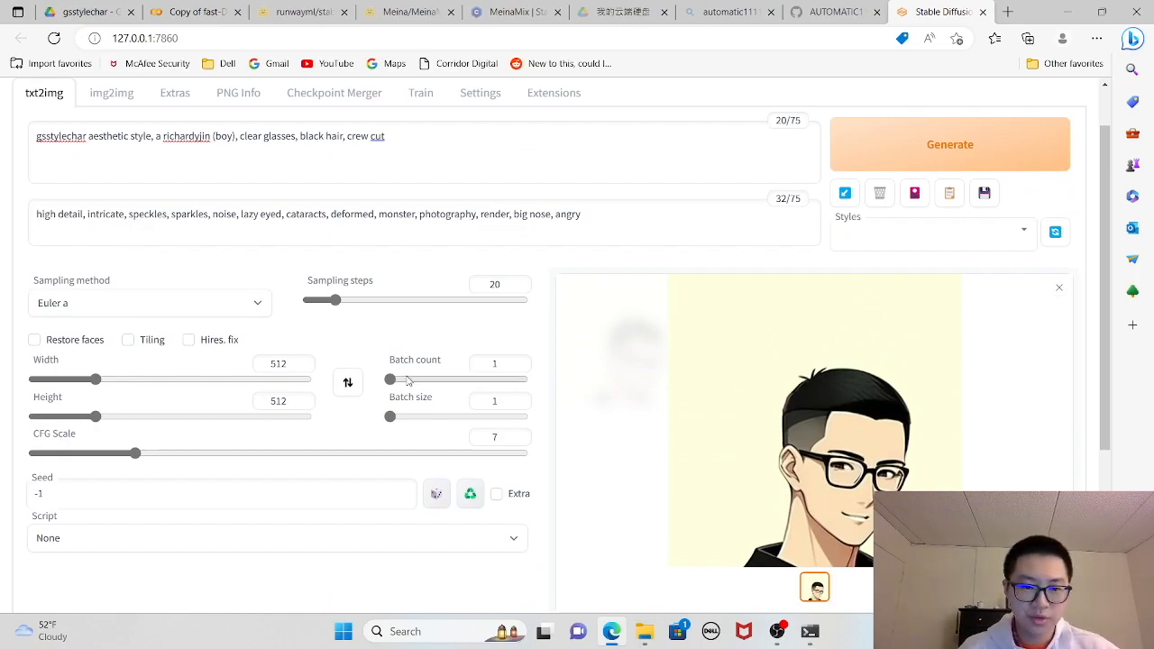
{"action": "left_click_drag", "start_coordinate": [407, 384], "coordinate": [397, 382]}
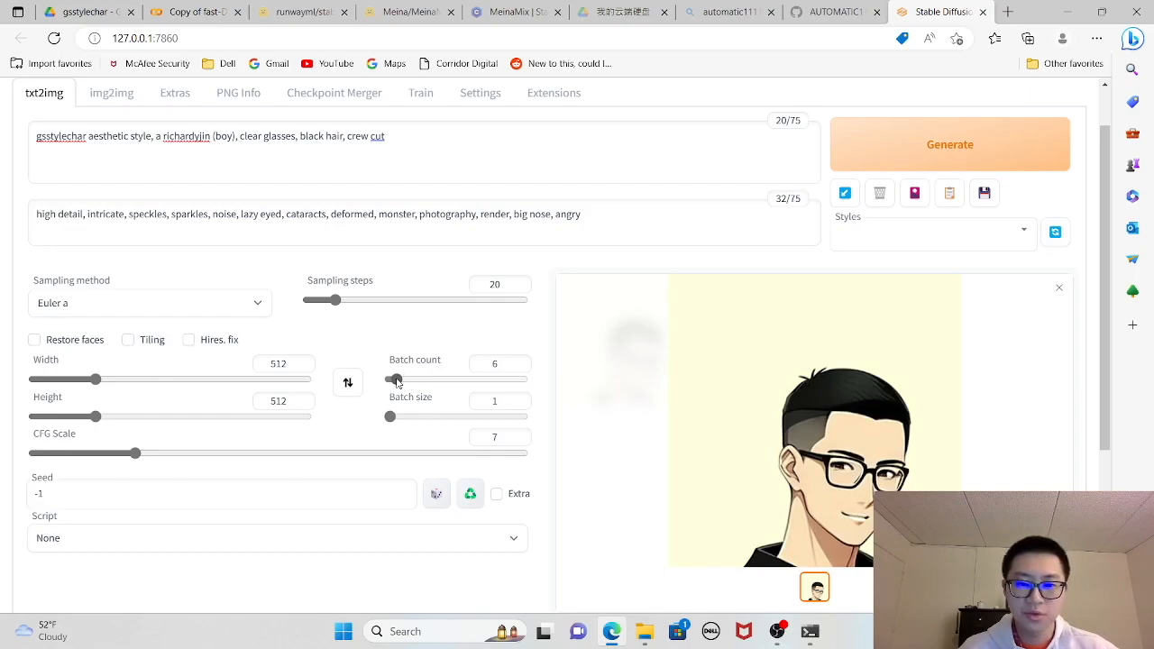
{"action": "left_click", "coordinate": [928, 149]}
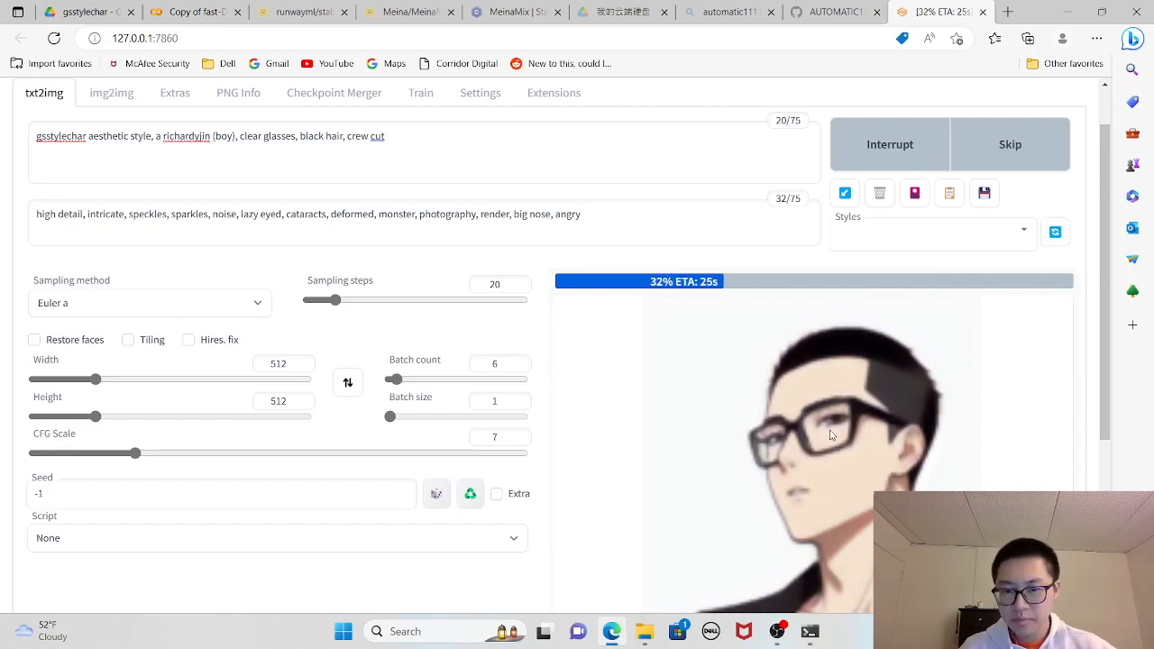
{"action": "scroll", "coordinate": [832, 435], "scroll_direction": "down", "scroll_amount": 1}
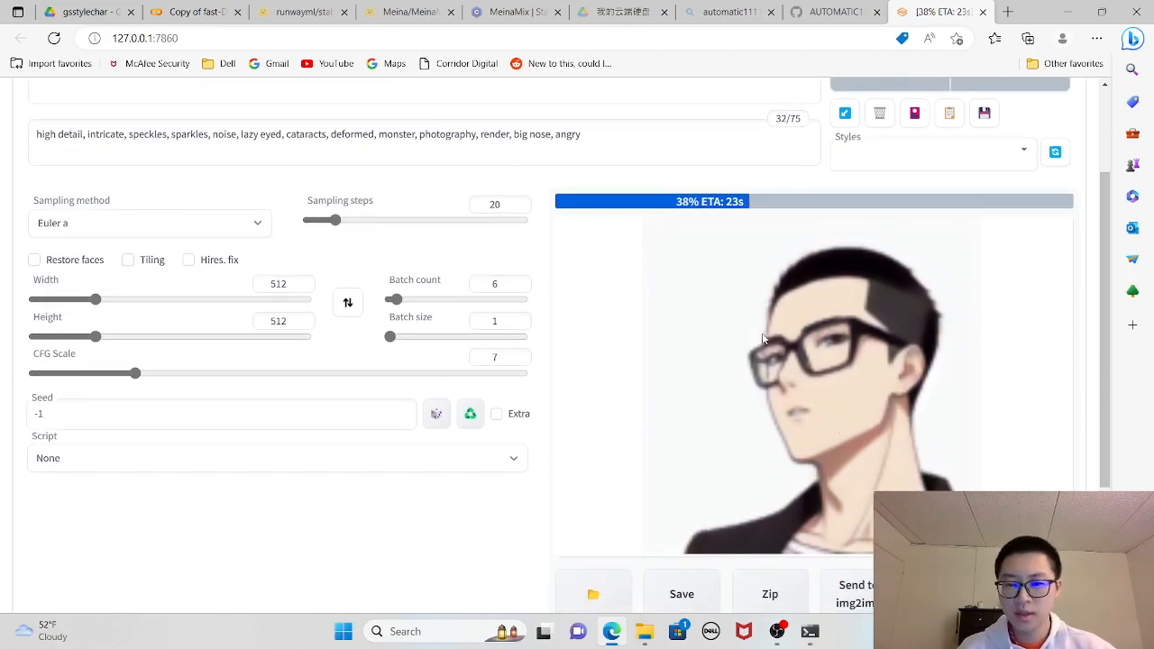
{"action": "scroll", "coordinate": [971, 353], "scroll_direction": "up", "scroll_amount": 2}
{"action": "scroll", "coordinate": [992, 483], "scroll_direction": "down", "scroll_amount": 2}
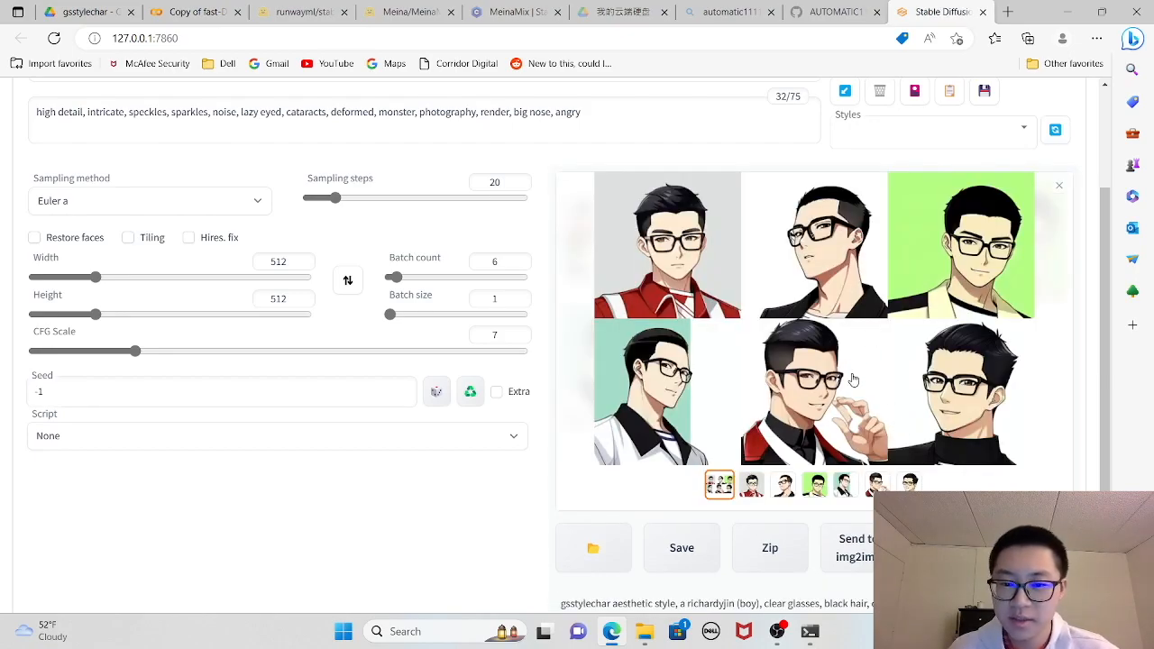
{"action": "scroll", "coordinate": [869, 371], "scroll_direction": "up", "scroll_amount": 1}
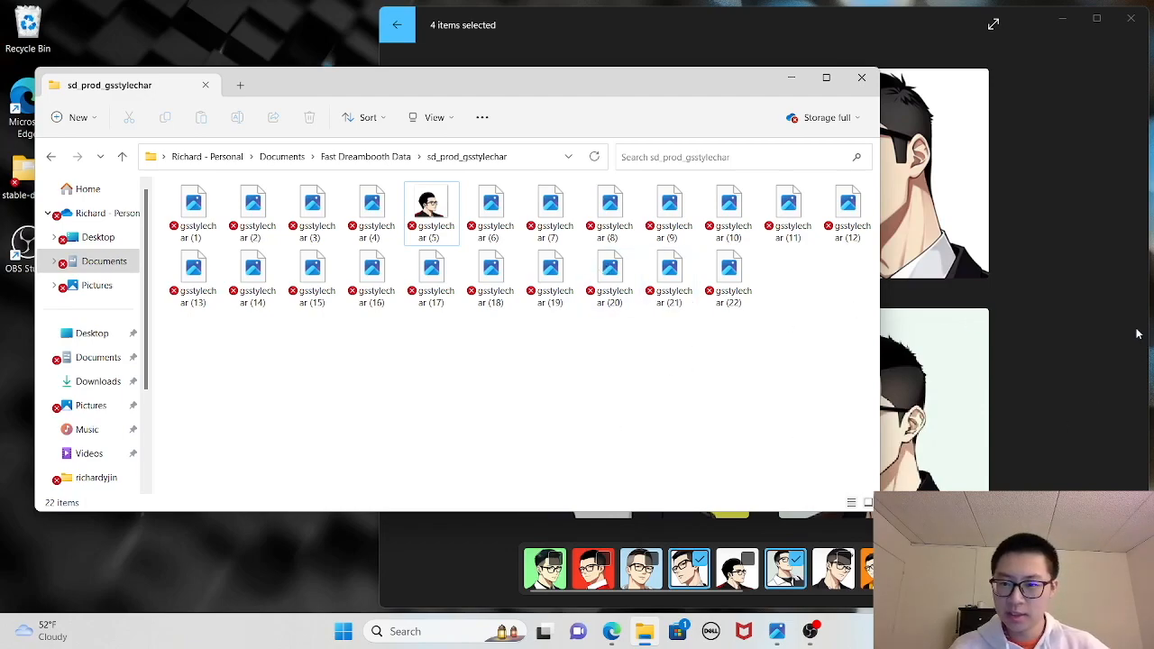
- Review the four selected character images and the sd_prod_gsstylechar folder, and highlight Text_Encoder_Training_Steps in the fast-DreamBooth notebook in Edge
{"action": "left_click", "coordinate": [1057, 282]}
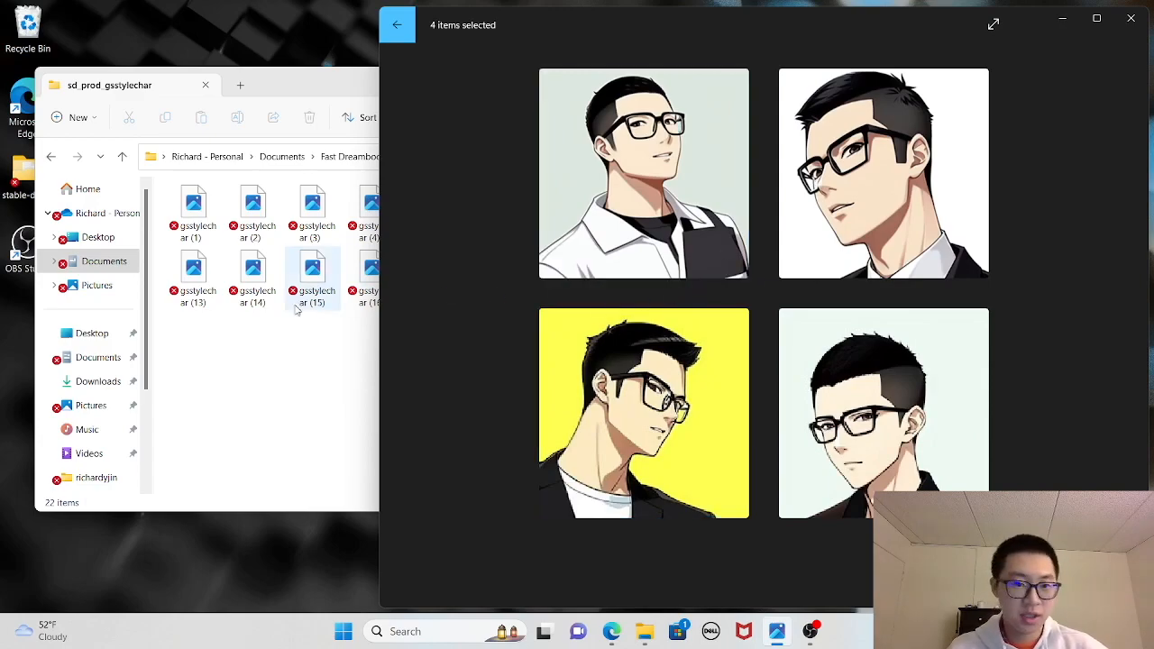
{"action": "left_click", "coordinate": [322, 415]}
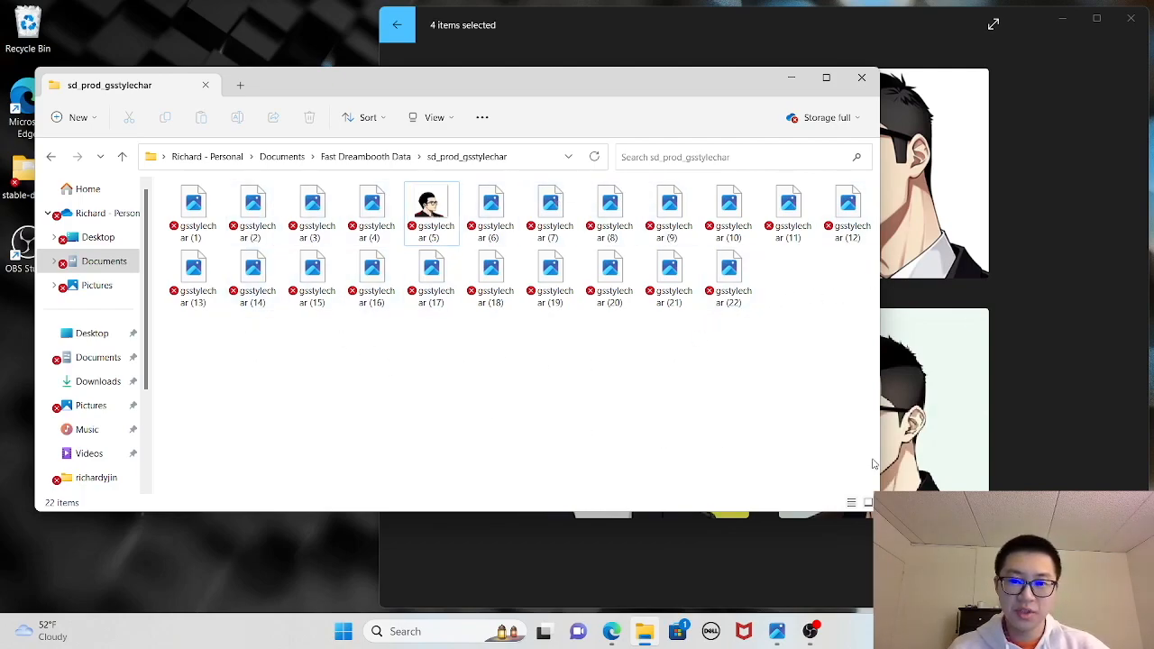
{"action": "left_click", "coordinate": [613, 633]}
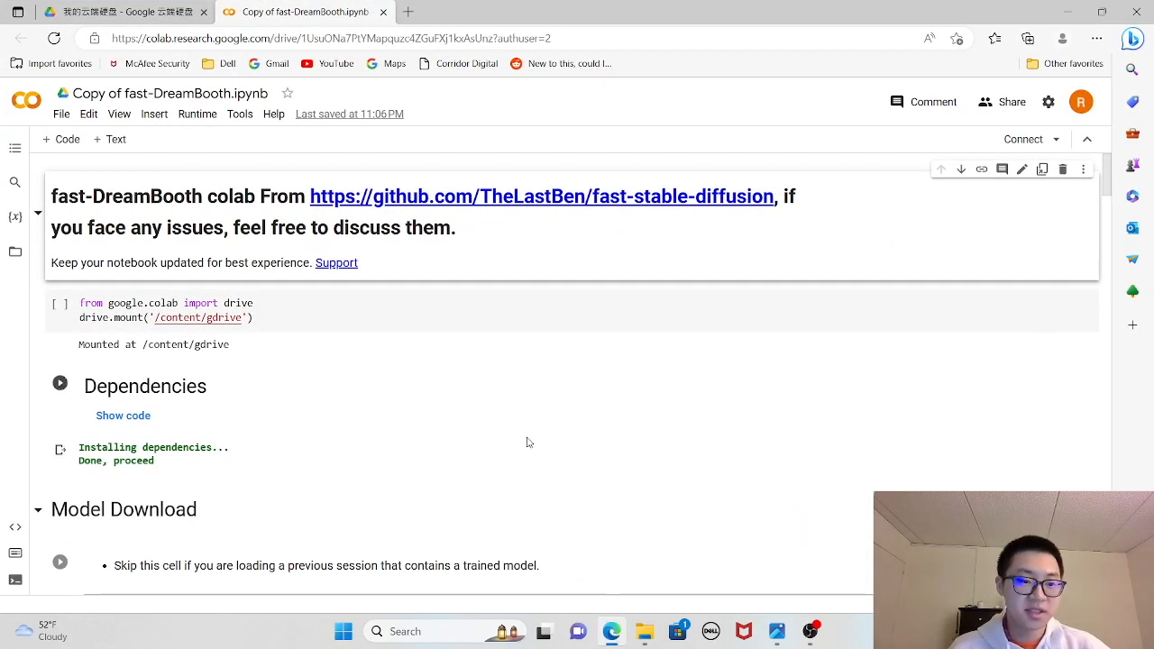
{"action": "scroll", "coordinate": [430, 413], "scroll_direction": "down", "scroll_amount": 20}
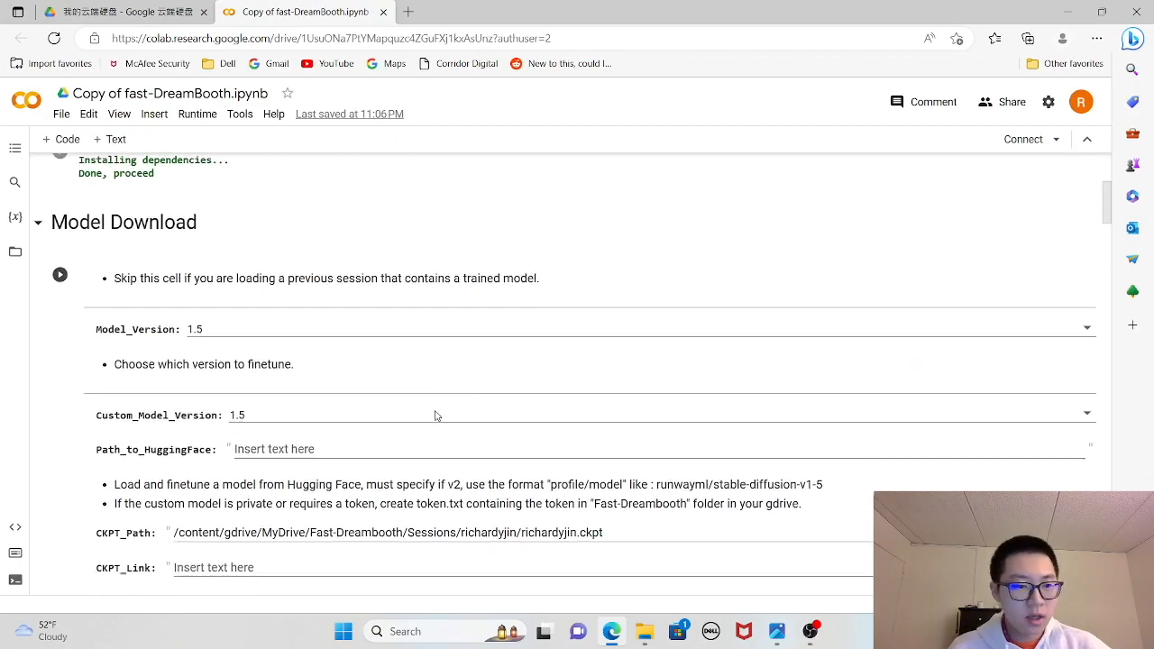
{"action": "scroll", "coordinate": [436, 411], "scroll_direction": "down", "scroll_amount": 6}
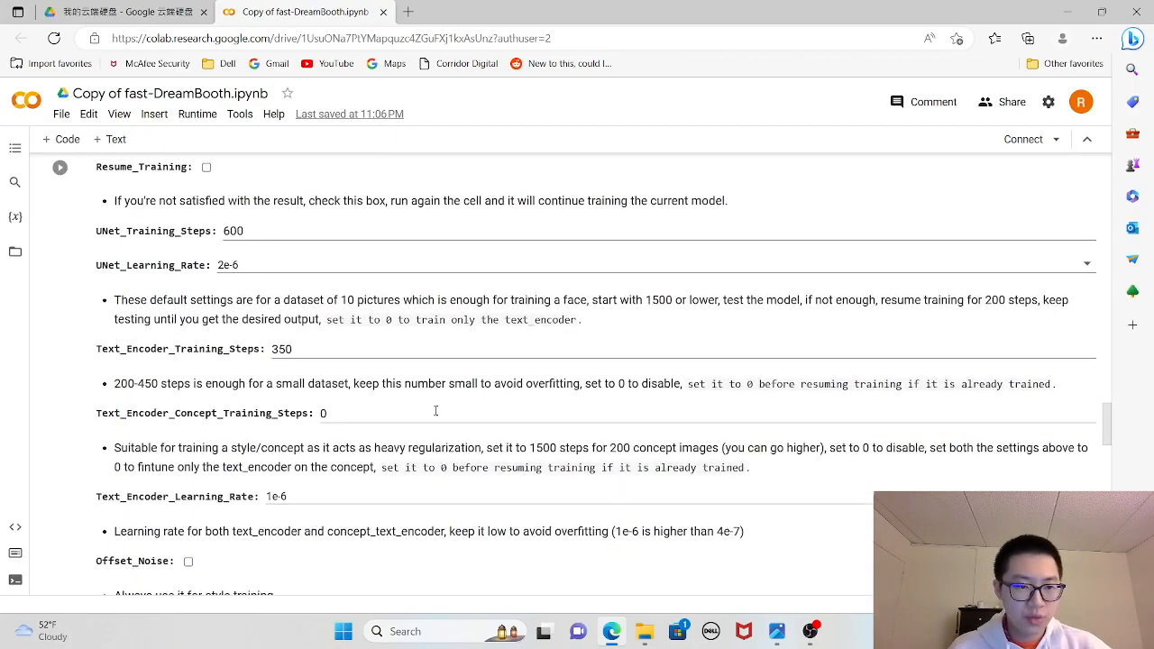
{"action": "left_click_drag", "start_coordinate": [321, 352], "coordinate": [271, 346]}
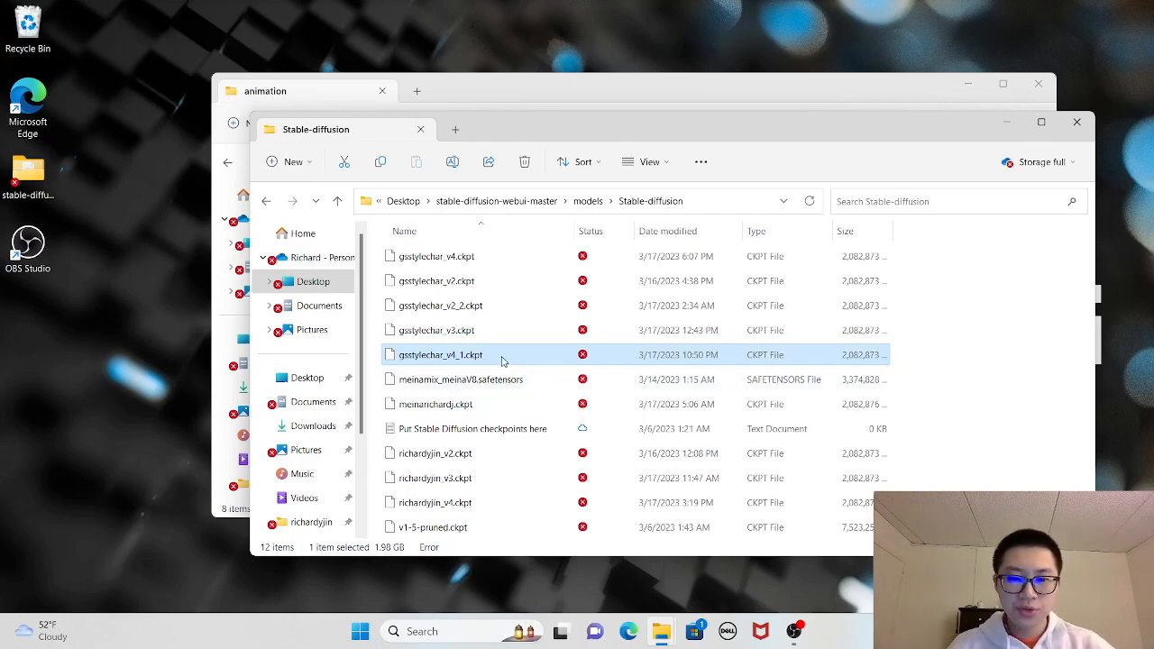
- Bring the animation folder forward, play the IMG_0716 video, pause it, and close the player
{"action": "left_click", "coordinate": [553, 93]}
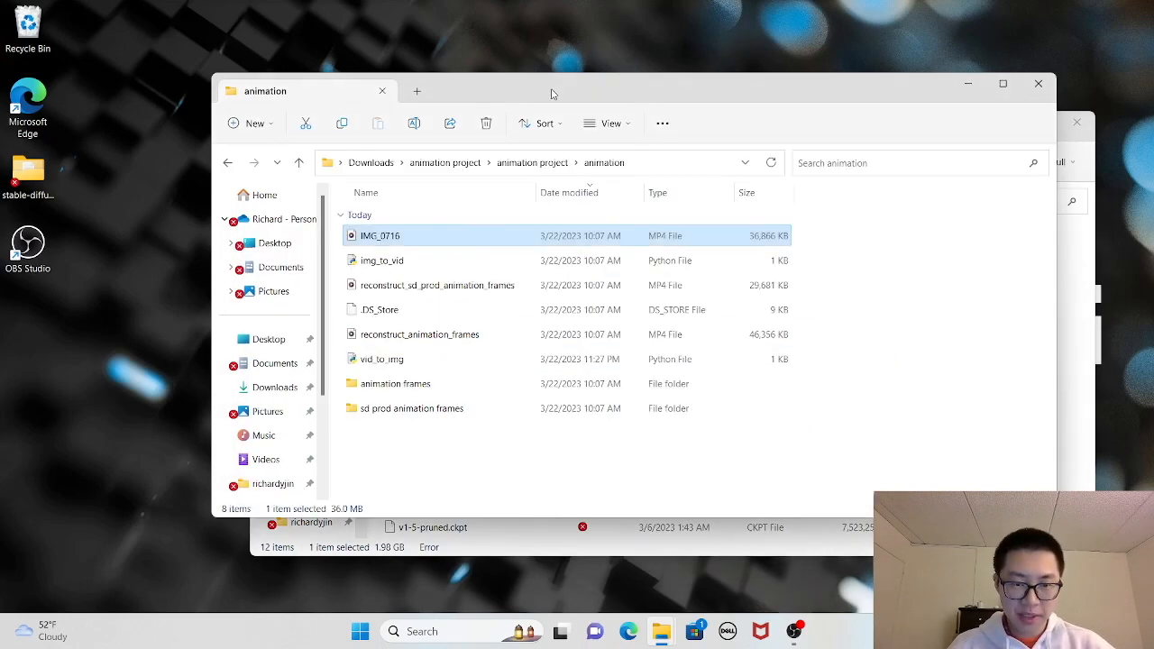
{"action": "double_click", "coordinate": [412, 238]}
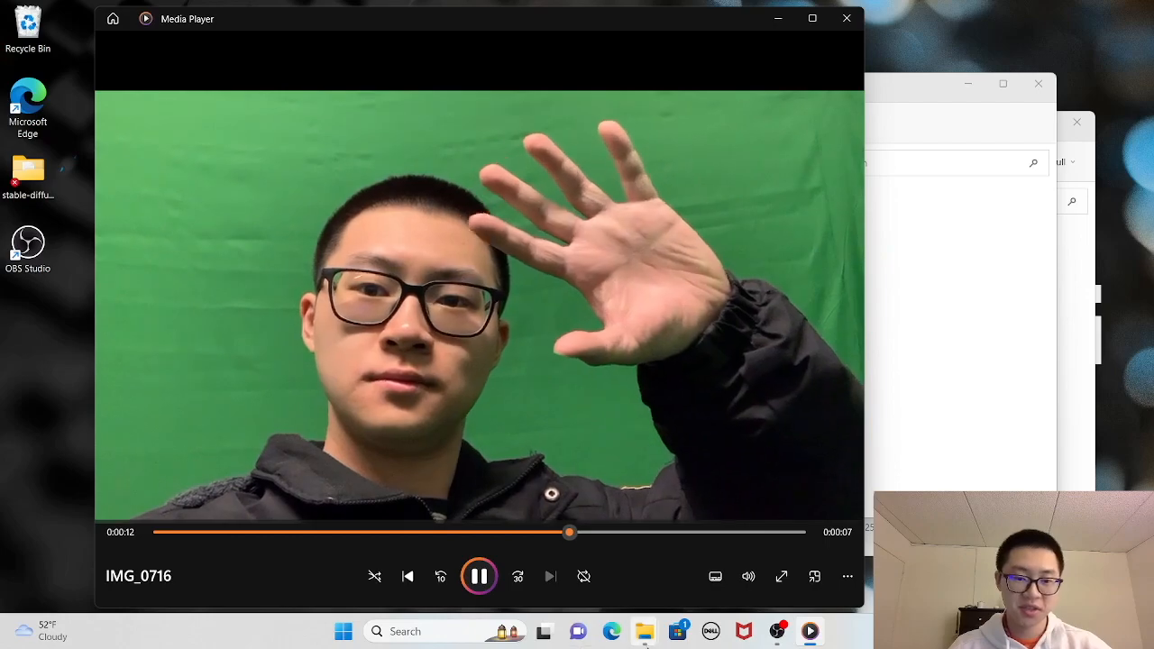
{"action": "key", "text": "space"}
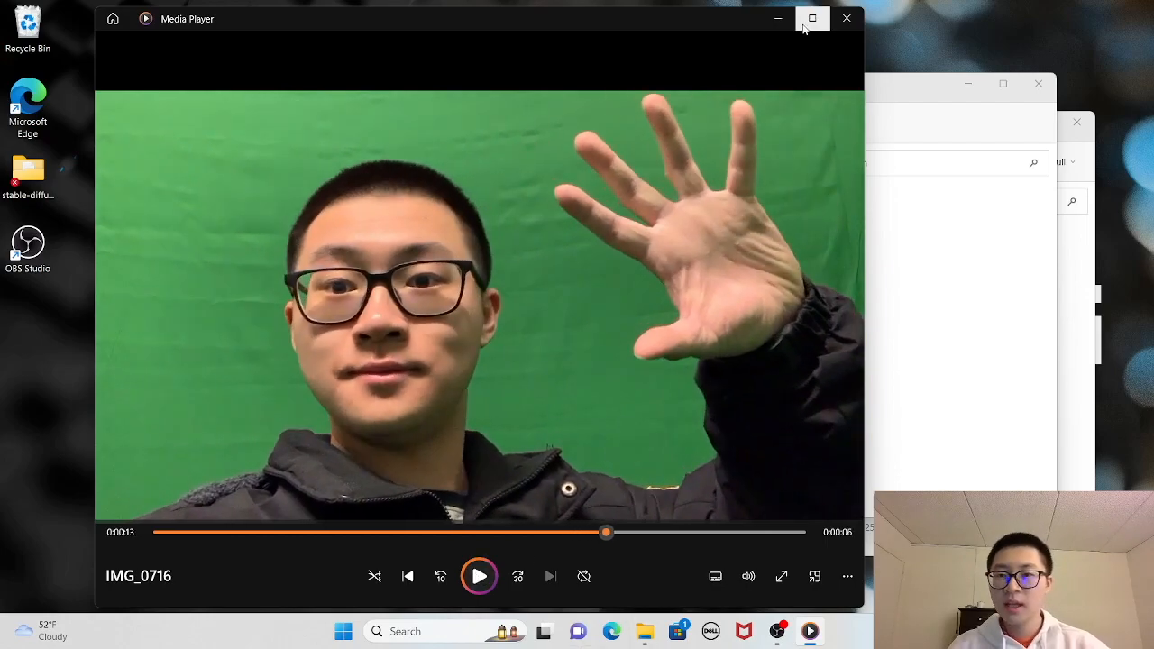
{"action": "left_click", "coordinate": [847, 18]}
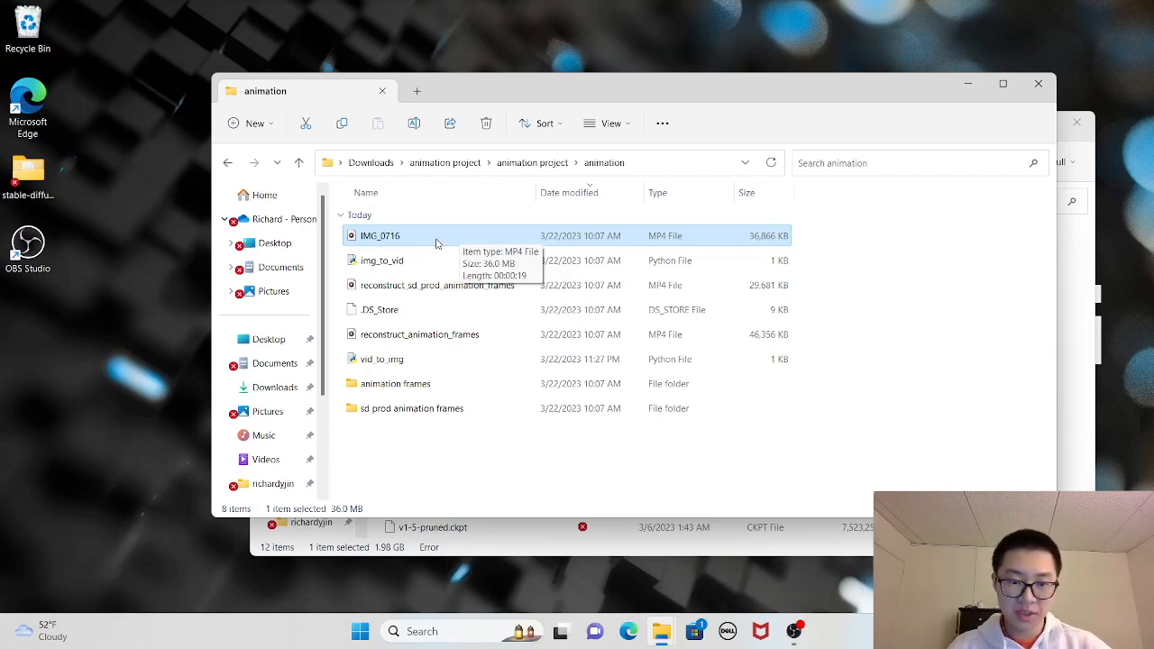
- Open the vid_to_img Python script in Visual Studio Code, review its frame-extraction code, and close it
{"action": "left_click", "coordinate": [407, 361]}
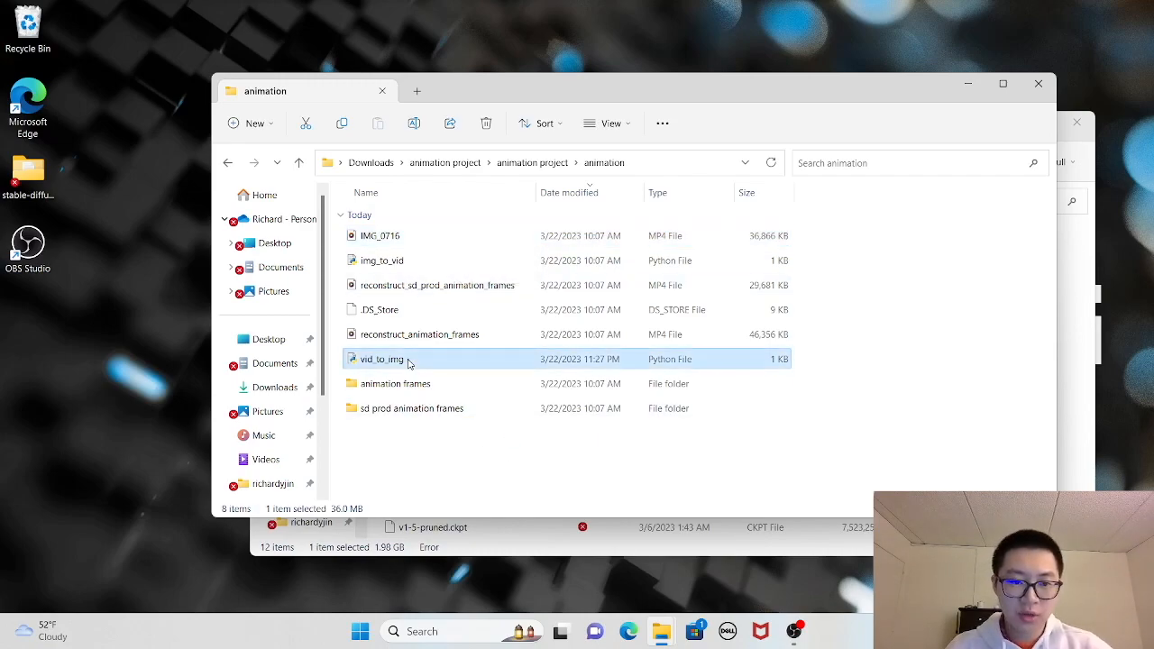
{"action": "right_click", "coordinate": [408, 362]}
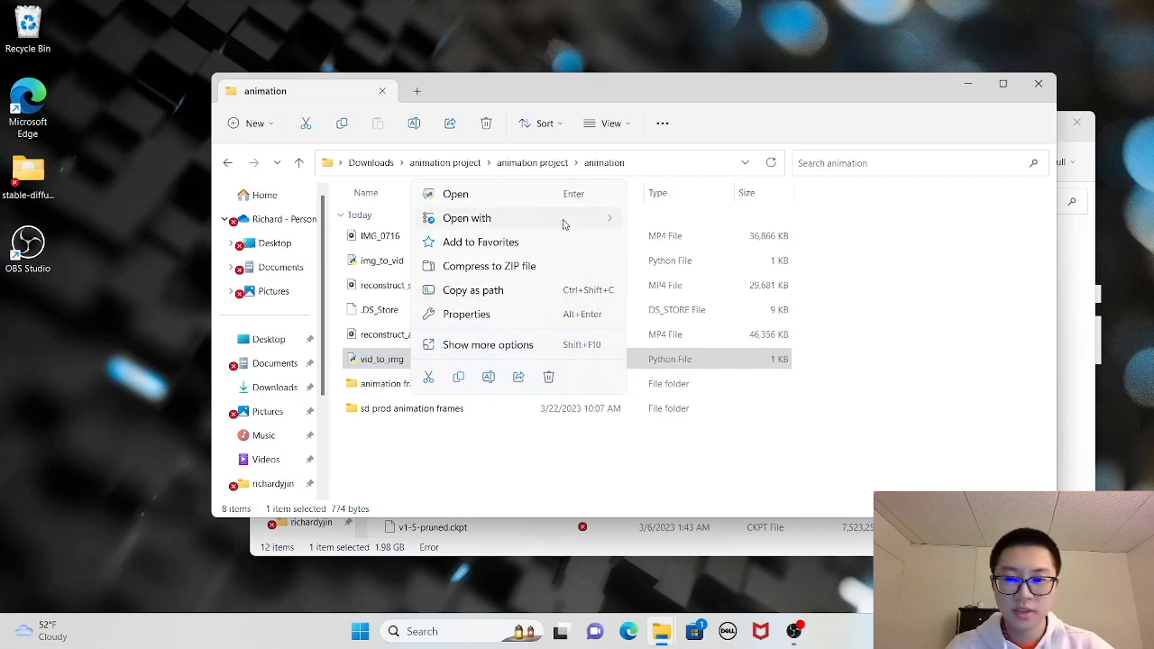
{"action": "mouse_move", "coordinate": [566, 225]}
{"action": "left_click", "coordinate": [700, 252]}
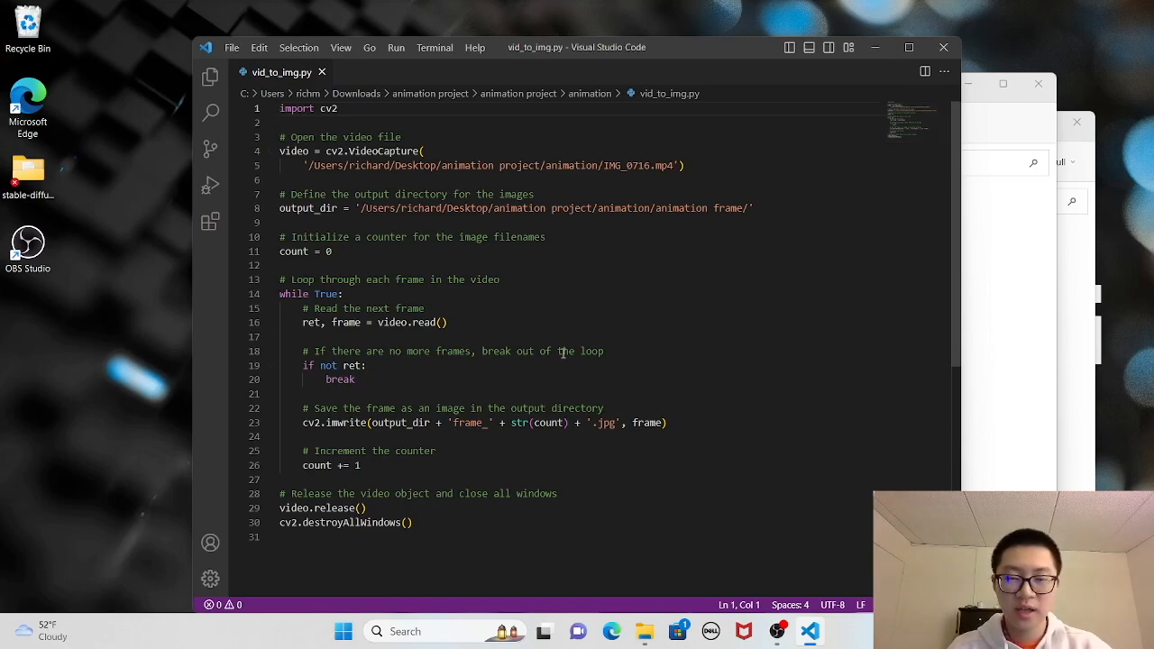
{"action": "left_click", "coordinate": [944, 48]}
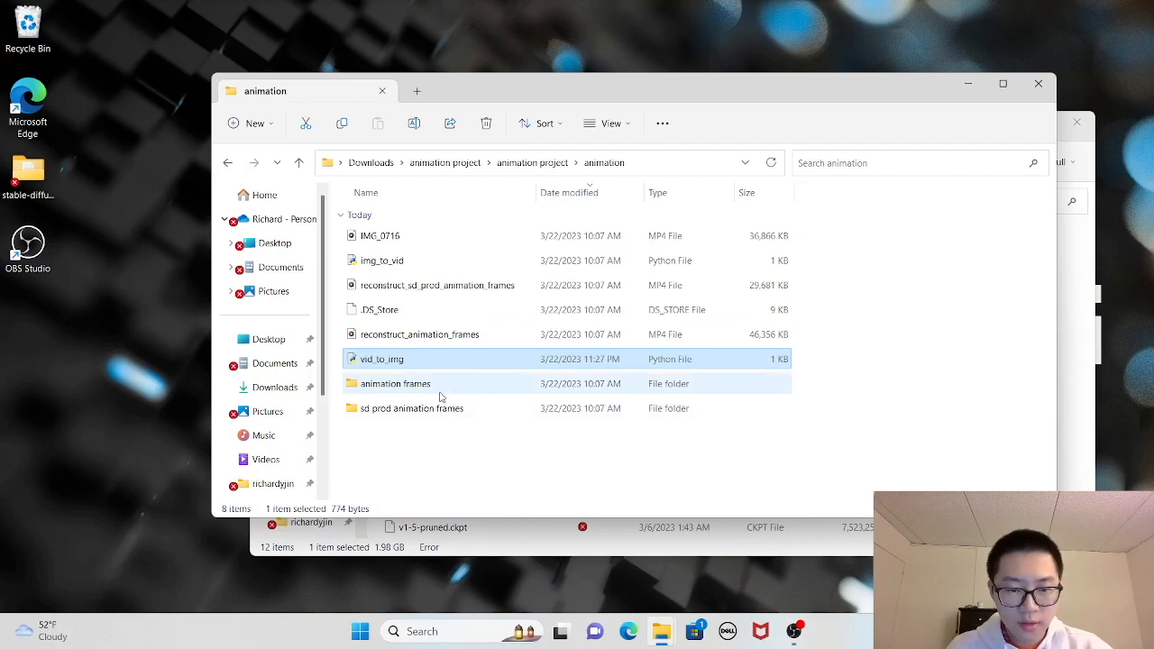
- Open frame_54 from the animation frames folder and browse the neighbouring extracted frames
{"action": "double_click", "coordinate": [441, 386]}
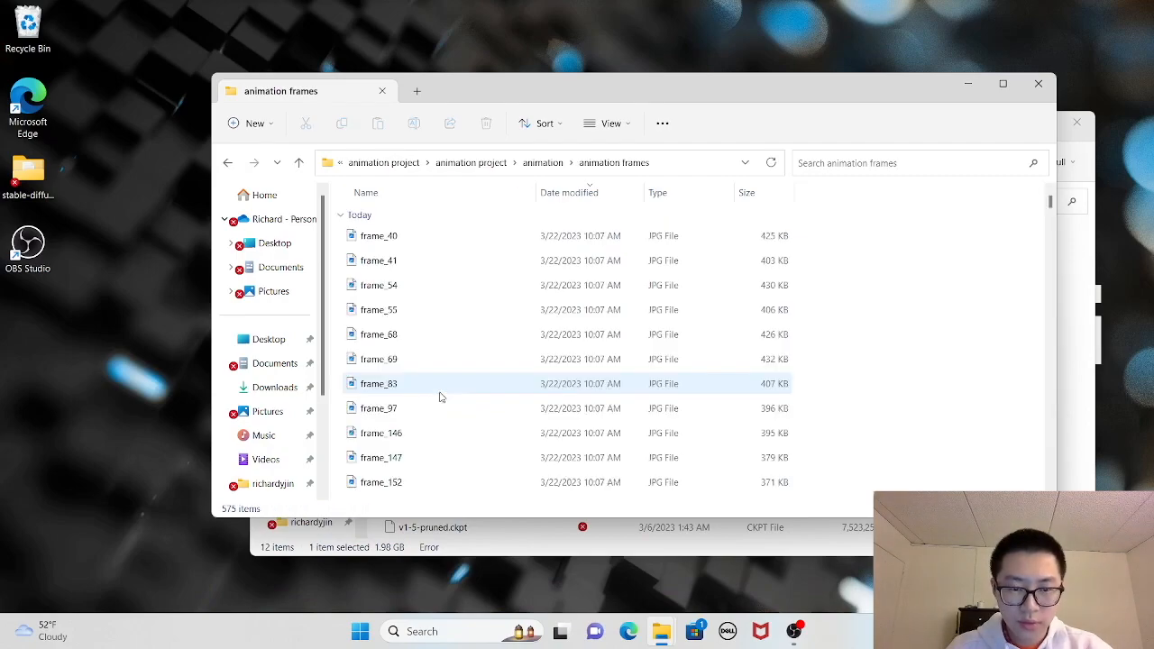
{"action": "double_click", "coordinate": [429, 289]}
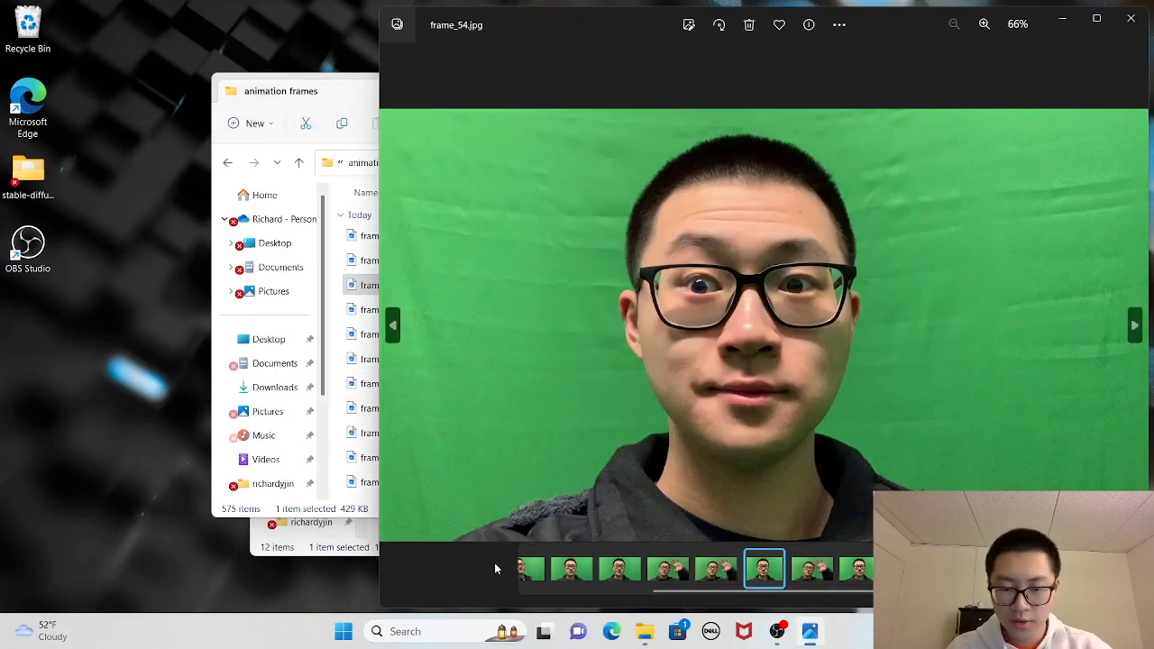
{"action": "left_click", "coordinate": [583, 561]}
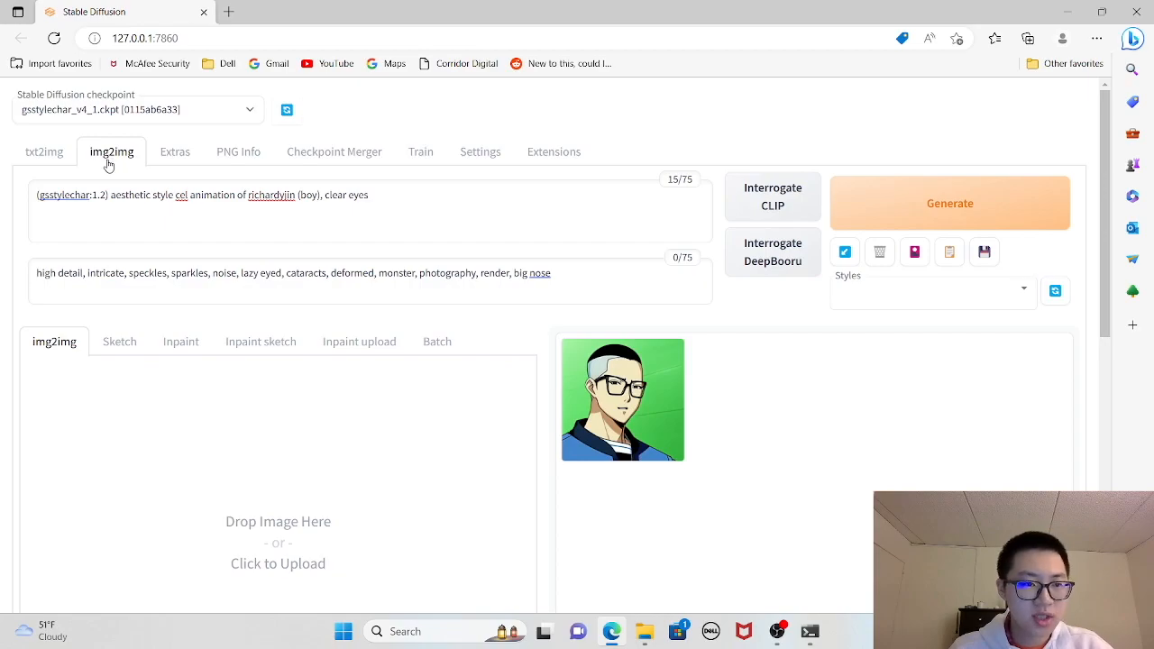
- Load frame_0 from the animation frames folder as the img2img source image in the Stable Diffusion web UI
{"action": "scroll", "coordinate": [433, 461], "scroll_direction": "down", "scroll_amount": 2}
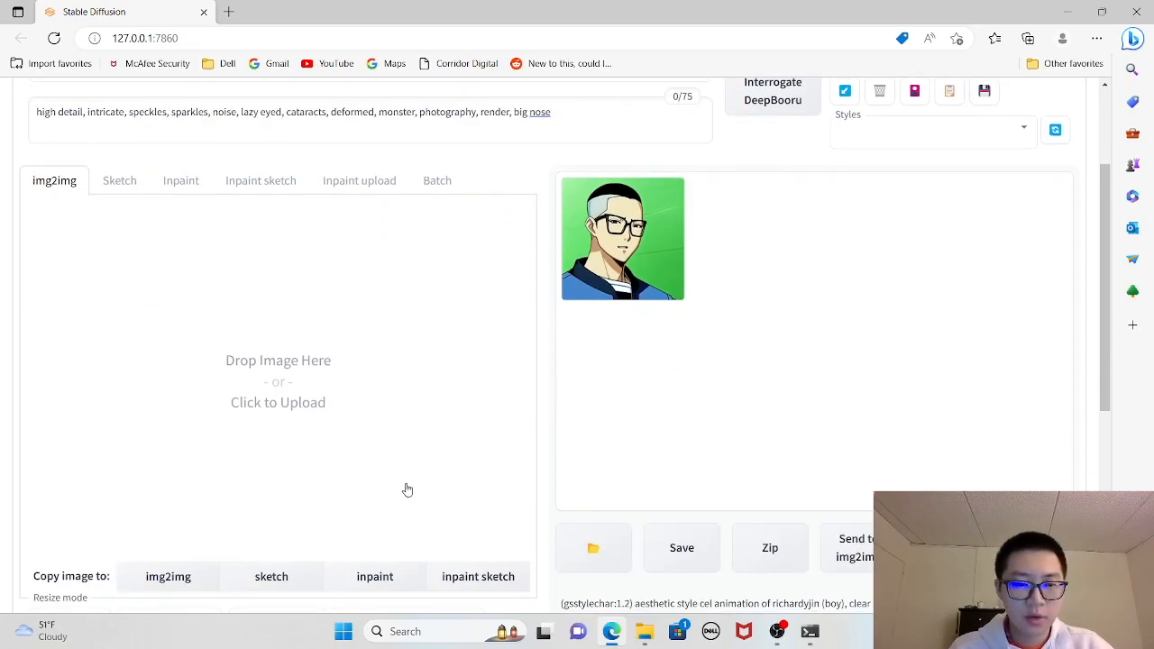
{"action": "scroll", "coordinate": [408, 489], "scroll_direction": "up", "scroll_amount": 1}
{"action": "left_click", "coordinate": [316, 442]}
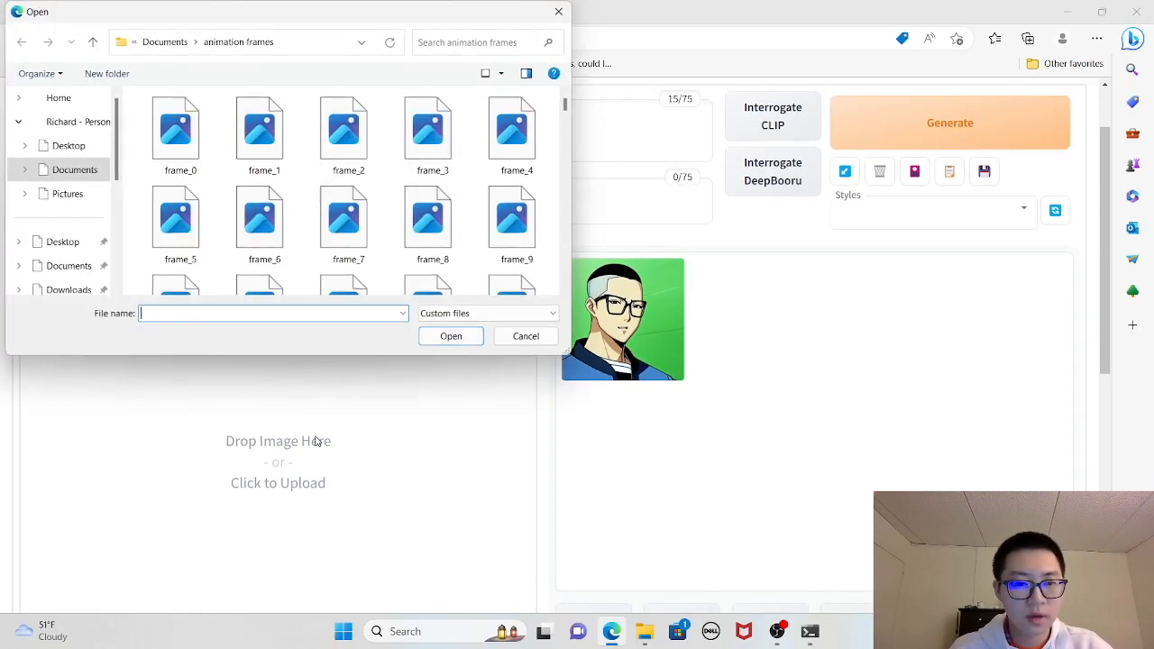
{"action": "left_click", "coordinate": [194, 146]}
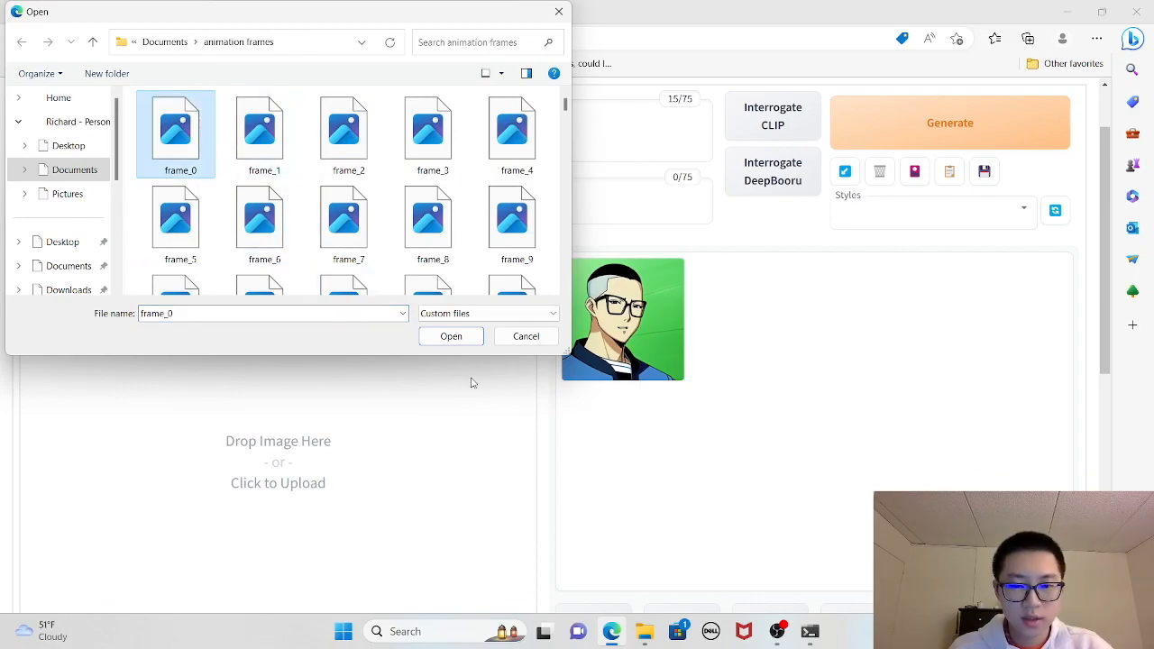
{"action": "left_click", "coordinate": [451, 337]}
{"action": "scroll", "coordinate": [363, 394], "scroll_direction": "down", "scroll_amount": 3}
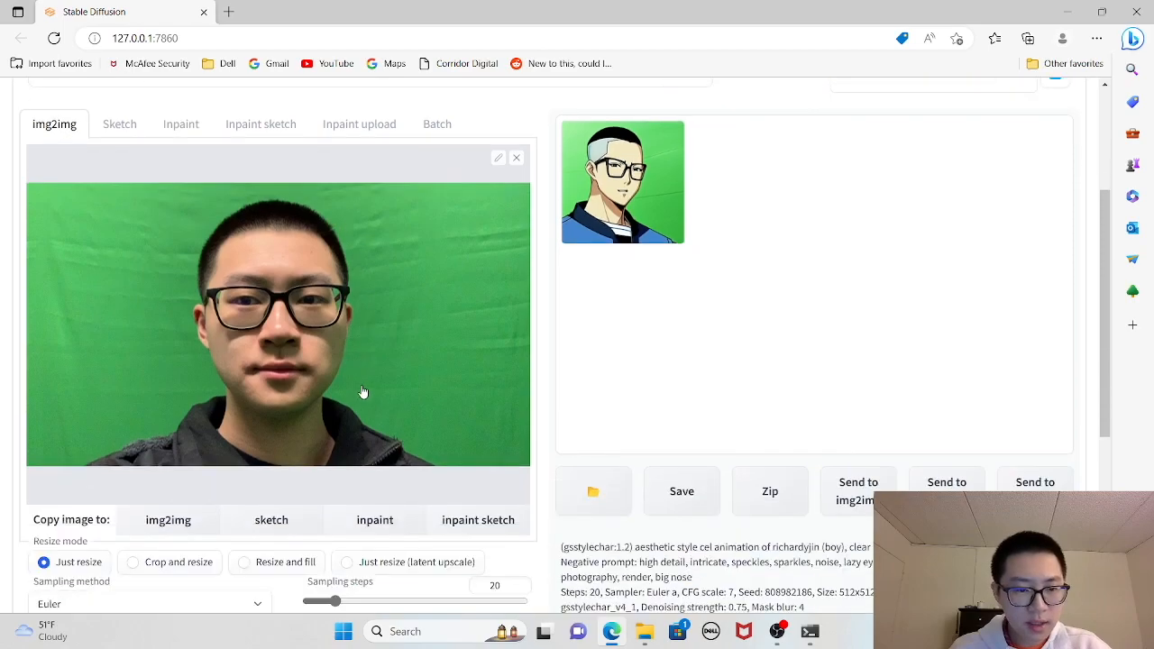
- Set the img2img sampling method to Euler a, the width to 768 and the denoising strength to 0.65
{"action": "scroll", "coordinate": [211, 297], "scroll_direction": "down", "scroll_amount": 2}
{"action": "left_click", "coordinate": [210, 347]}
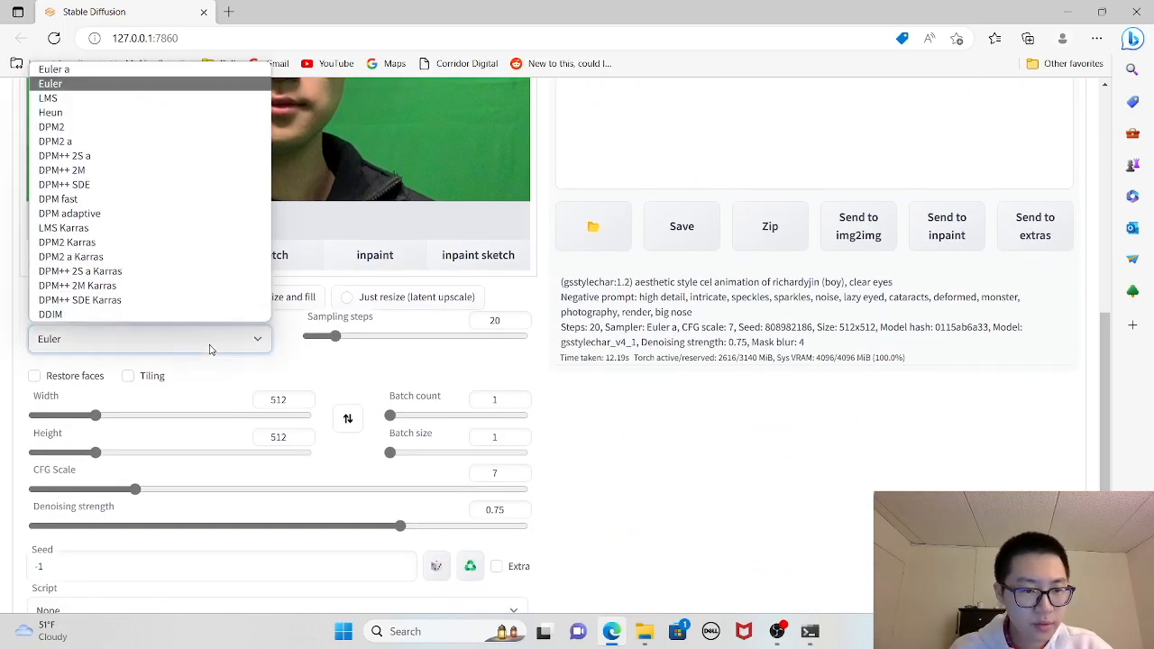
{"action": "left_click", "coordinate": [91, 70]}
{"action": "left_click_drag", "start_coordinate": [95, 416], "coordinate": [133, 422]}
{"action": "scroll", "coordinate": [348, 358], "scroll_direction": "down", "scroll_amount": 2}
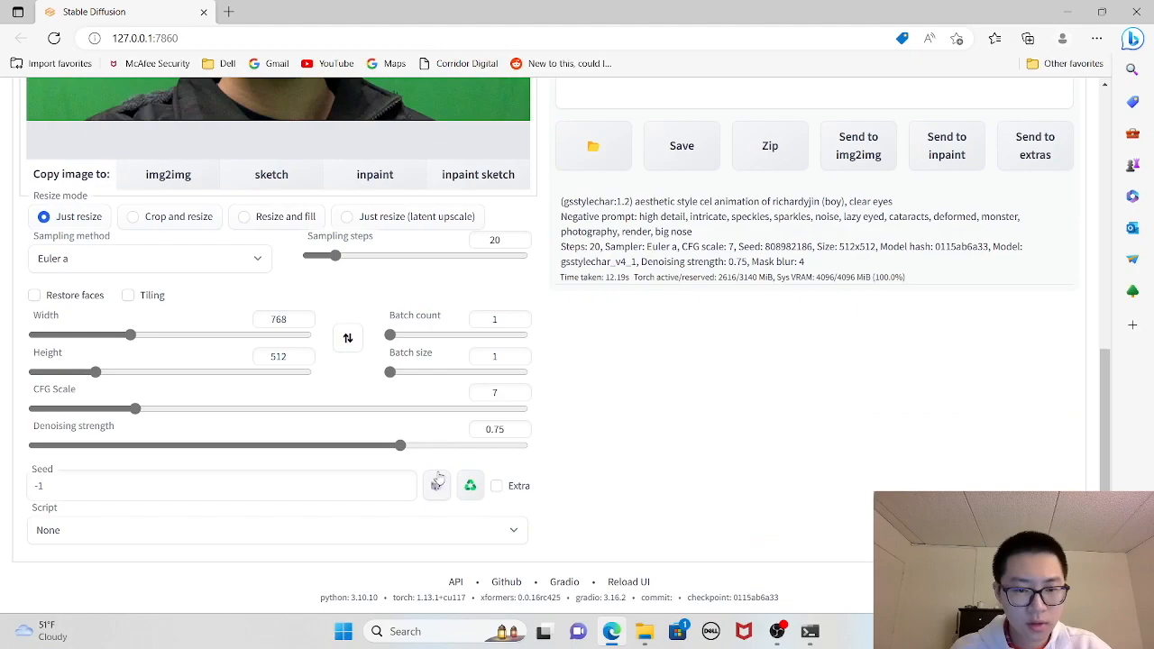
{"action": "left_click_drag", "start_coordinate": [402, 447], "coordinate": [351, 451]}
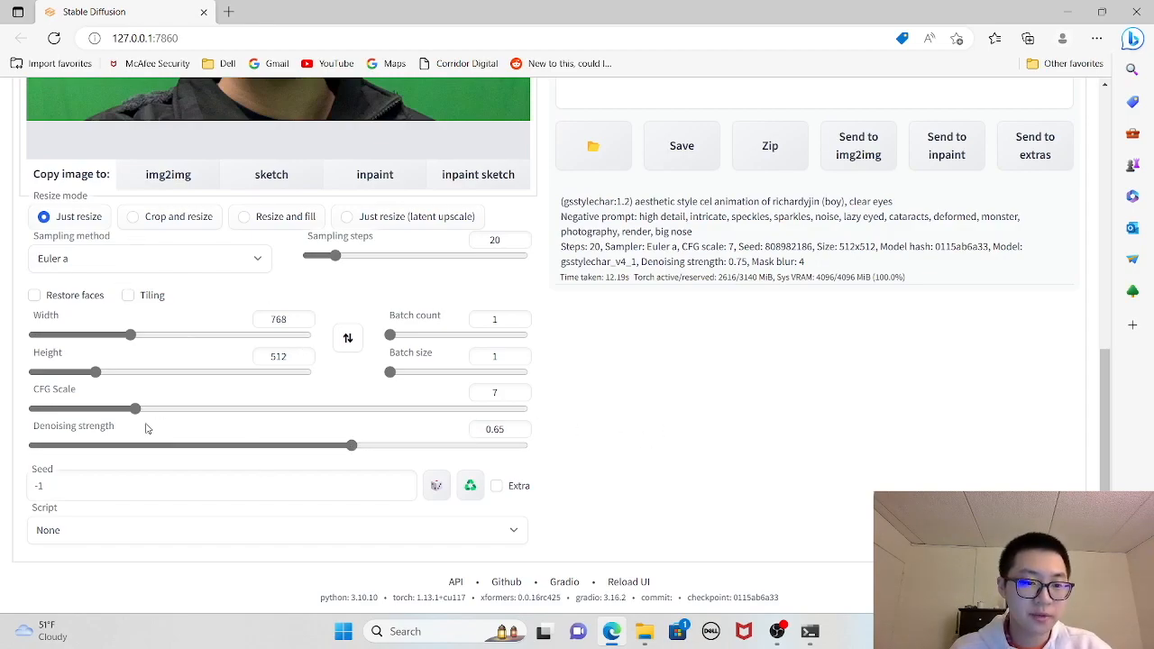
{"action": "scroll", "coordinate": [345, 334], "scroll_direction": "up", "scroll_amount": 1}
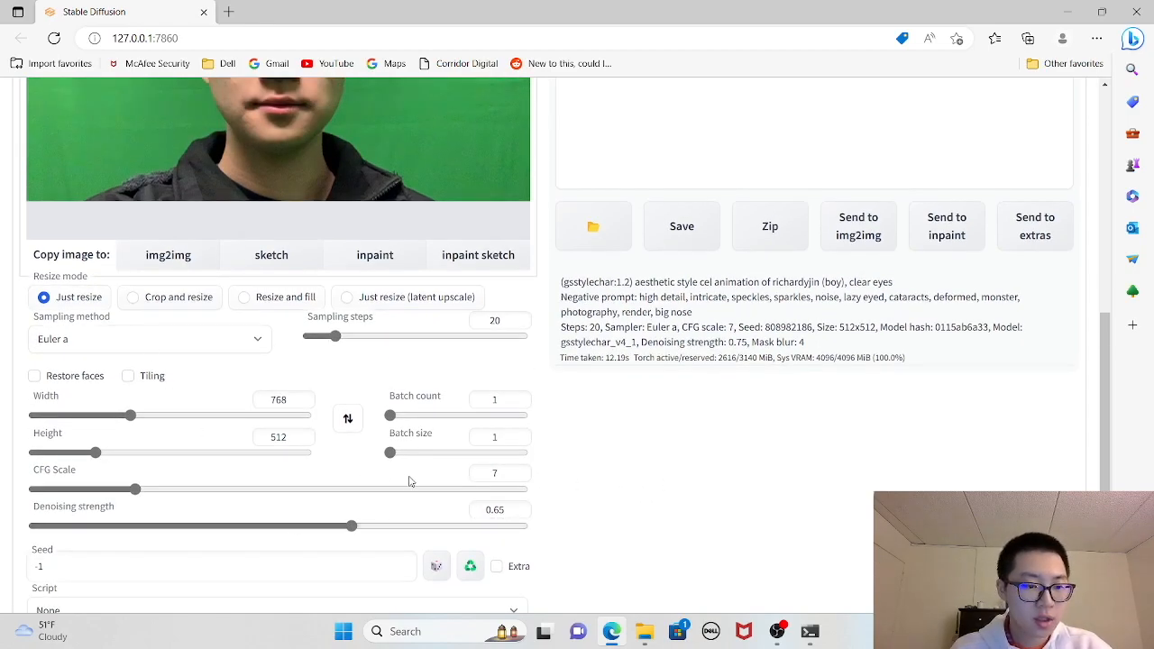
- Select the img2img alternative test script and disable its override of the prompt with the original prompt
{"action": "scroll", "coordinate": [409, 482], "scroll_direction": "down", "scroll_amount": 1}
{"action": "scroll", "coordinate": [326, 469], "scroll_direction": "down", "scroll_amount": 1}
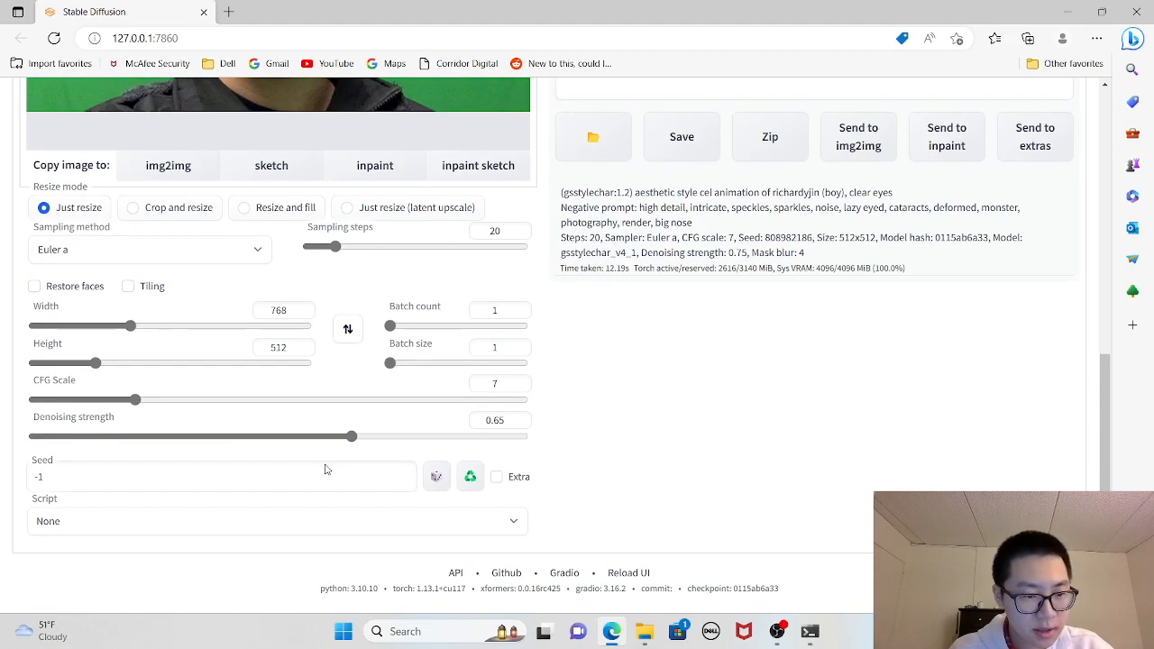
{"action": "left_click", "coordinate": [176, 523]}
{"action": "left_click", "coordinate": [102, 395]}
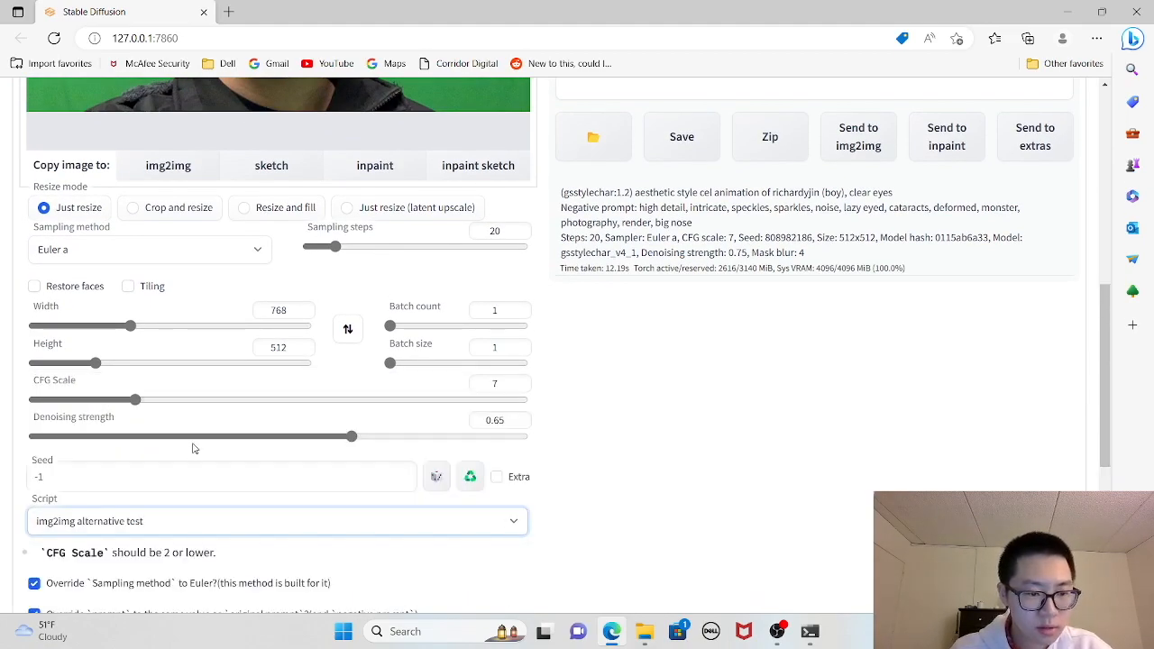
{"action": "scroll", "coordinate": [198, 460], "scroll_direction": "down", "scroll_amount": 2}
{"action": "left_click", "coordinate": [35, 454]}
- In the script options, disable the denoising strength override, set decode steps to 25, and enable sigma adjustment for finding noise
{"action": "scroll", "coordinate": [188, 473], "scroll_direction": "down", "scroll_amount": 1}
{"action": "scroll", "coordinate": [105, 515], "scroll_direction": "down", "scroll_amount": 3}
{"action": "left_click", "coordinate": [34, 416]}
{"action": "left_click", "coordinate": [110, 389]}
{"action": "scroll", "coordinate": [144, 430], "scroll_direction": "up", "scroll_amount": 2}
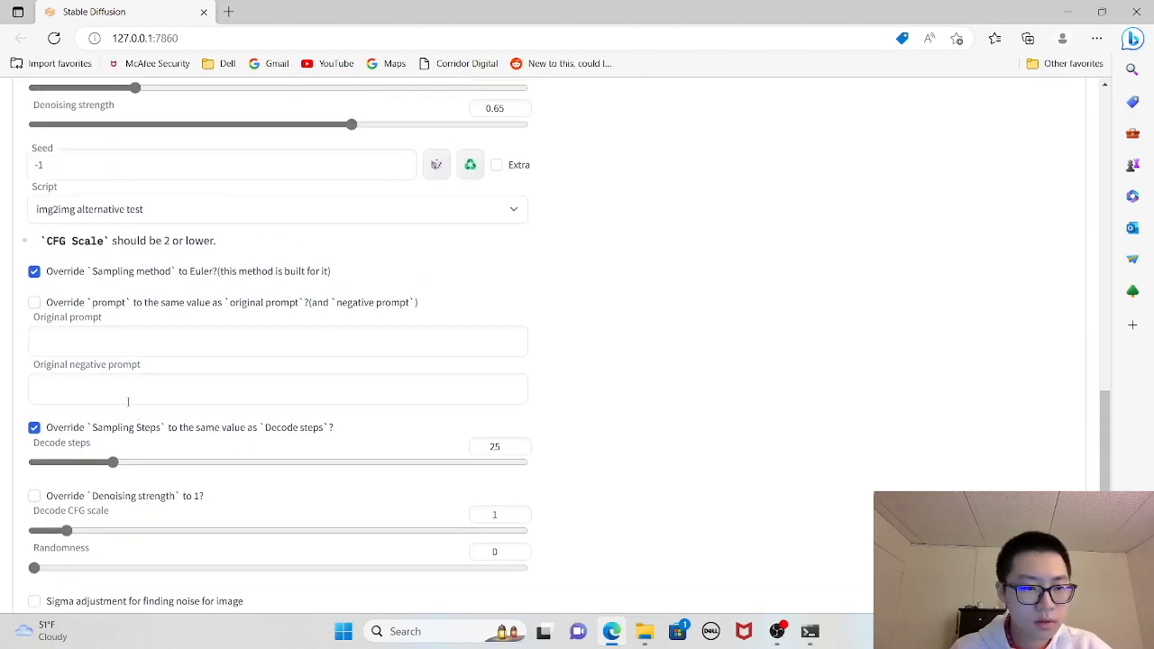
{"action": "scroll", "coordinate": [144, 379], "scroll_direction": "down", "scroll_amount": 2}
{"action": "left_click", "coordinate": [76, 521]}
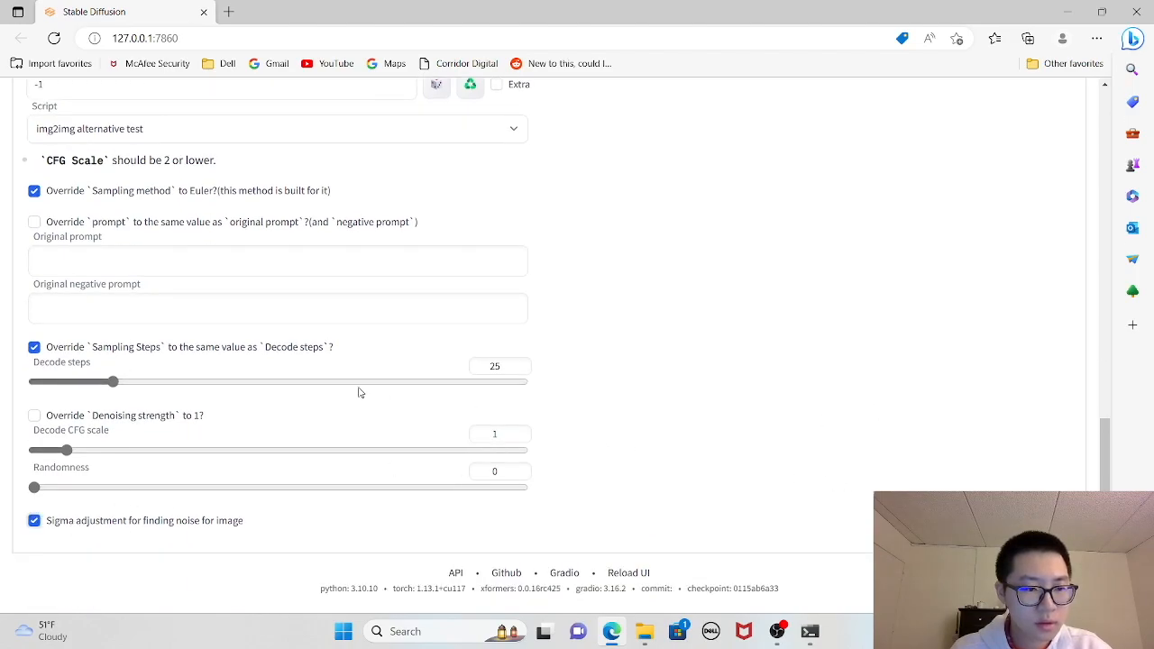
- Generate the stylized img2img image from the loaded frame with the current prompt and script settings
{"action": "scroll", "coordinate": [133, 282], "scroll_direction": "up", "scroll_amount": 1}
{"action": "scroll", "coordinate": [686, 442], "scroll_direction": "up", "scroll_amount": 4}
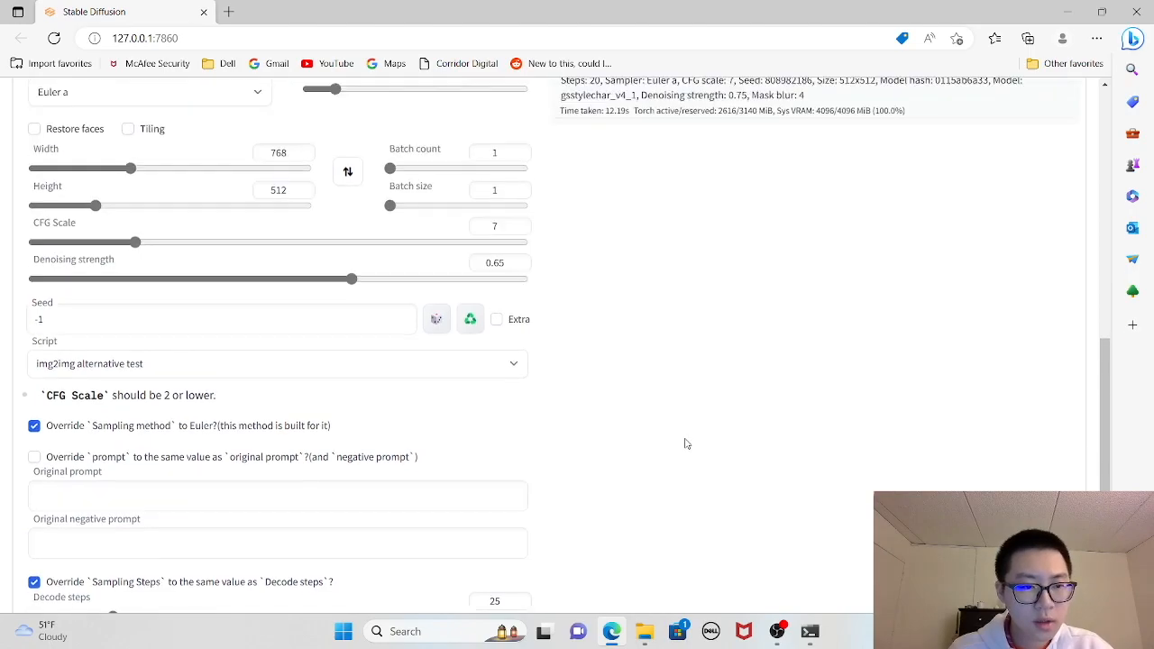
{"action": "scroll", "coordinate": [686, 442], "scroll_direction": "up", "scroll_amount": 6}
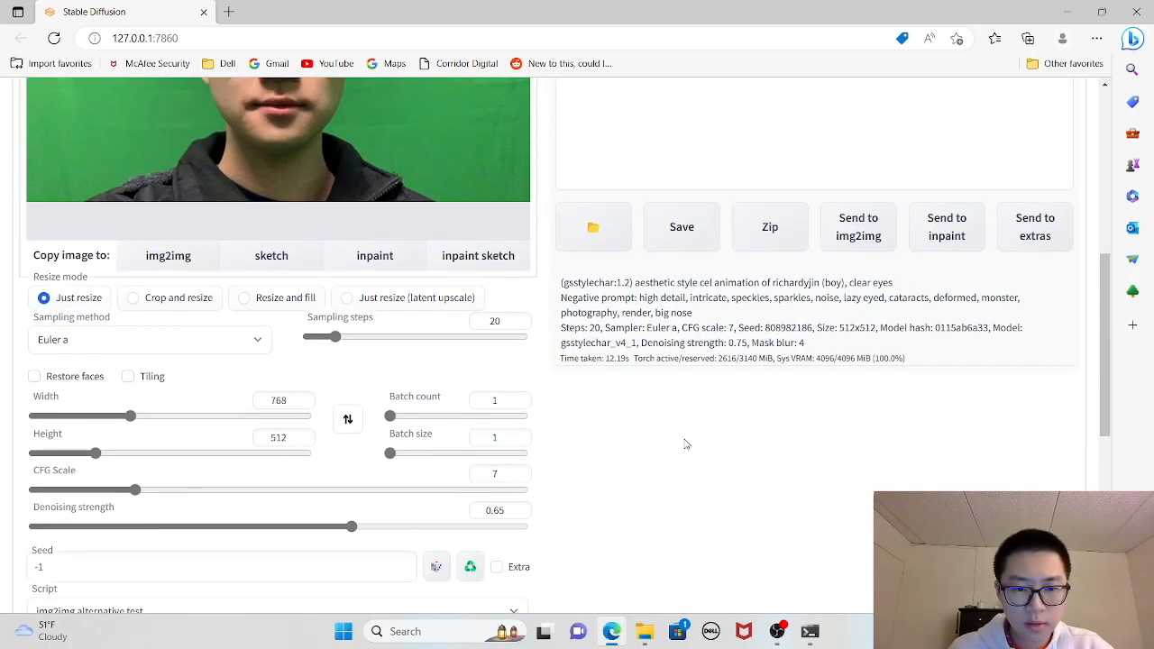
{"action": "scroll", "coordinate": [685, 444], "scroll_direction": "up", "scroll_amount": 5}
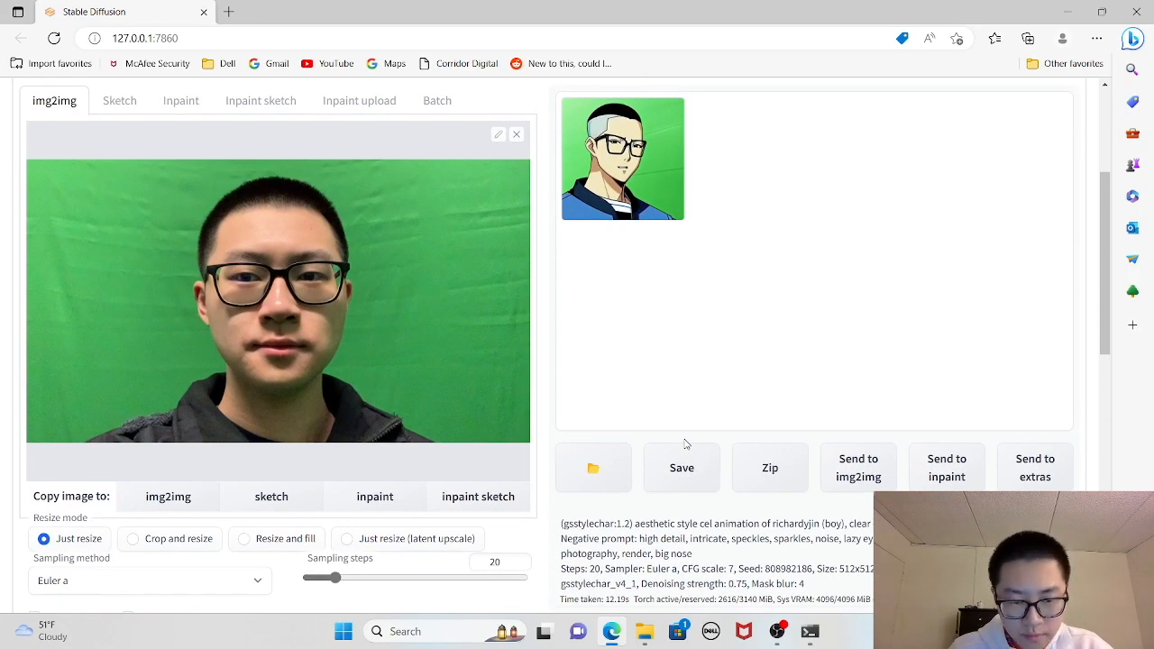
{"action": "scroll", "coordinate": [691, 441], "scroll_direction": "up", "scroll_amount": 5}
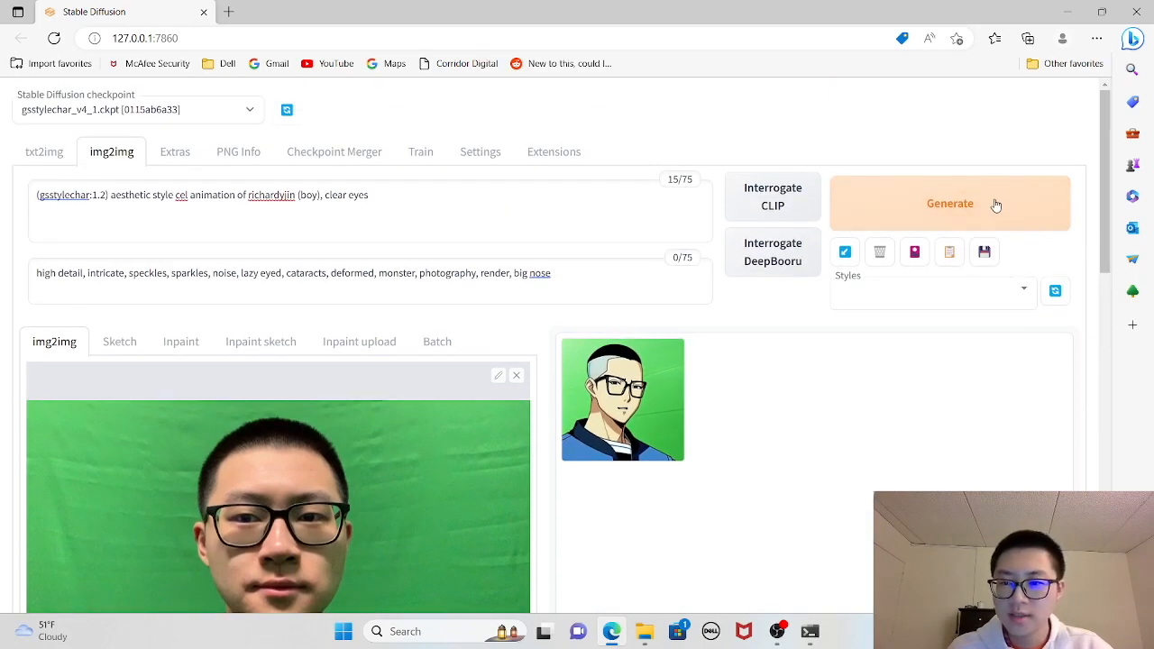
{"action": "left_click", "coordinate": [958, 200]}
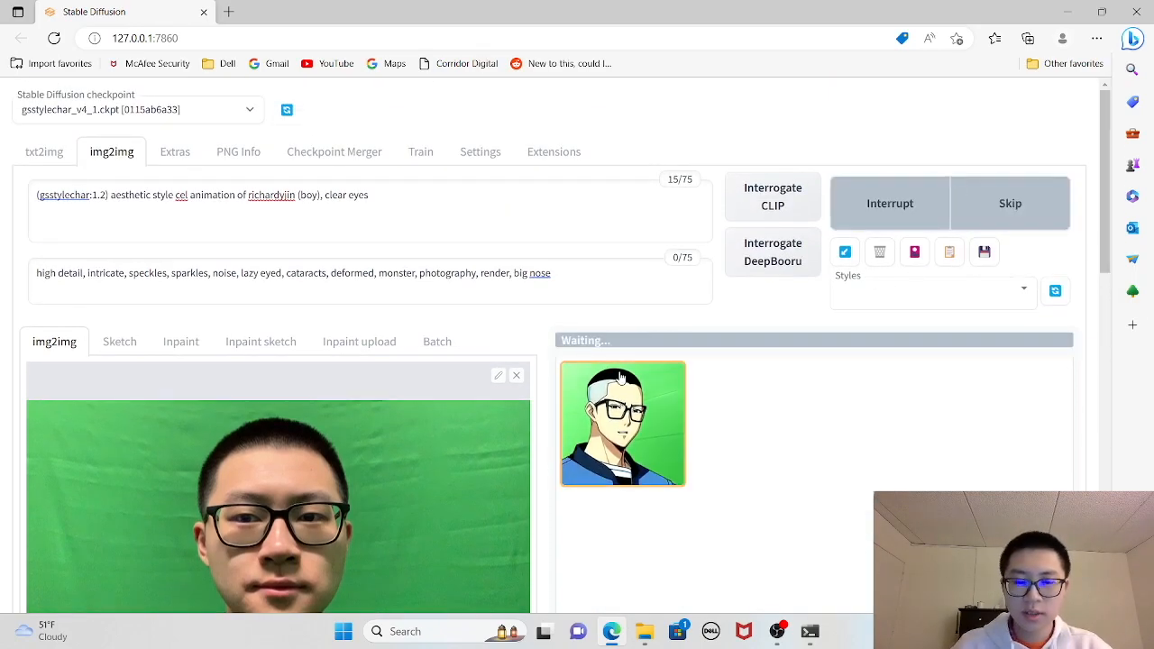
{"action": "scroll", "coordinate": [621, 386], "scroll_direction": "down", "scroll_amount": 5}
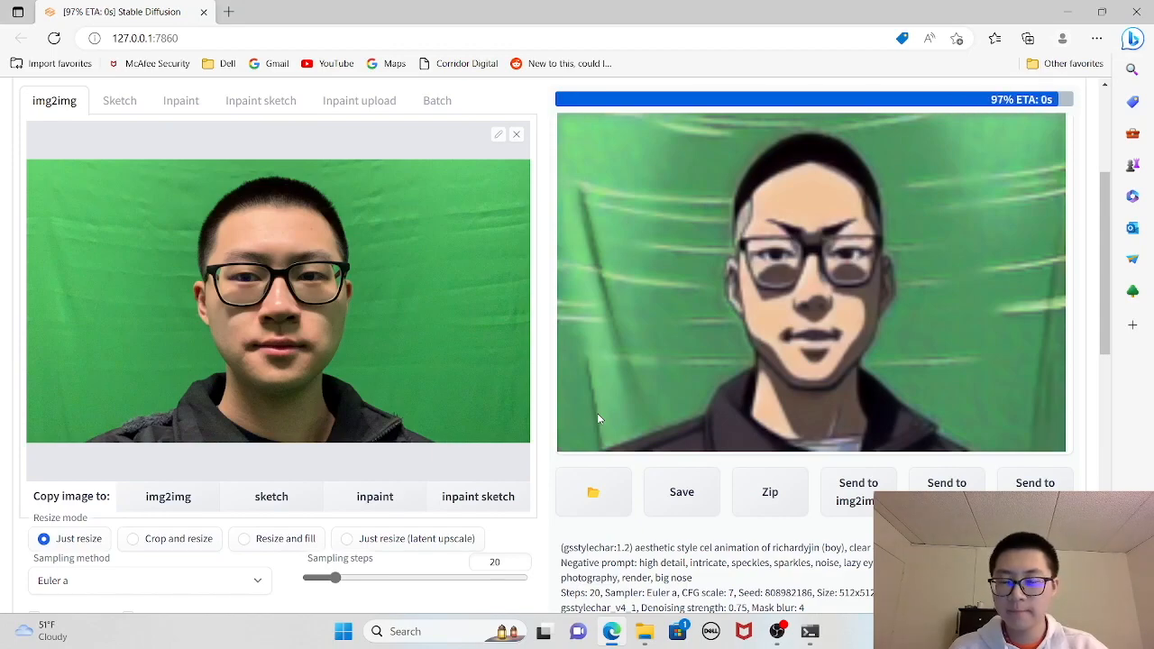
- Enlarge the generated image and compare it with the source frame and the prompts
{"action": "left_click", "coordinate": [624, 181]}
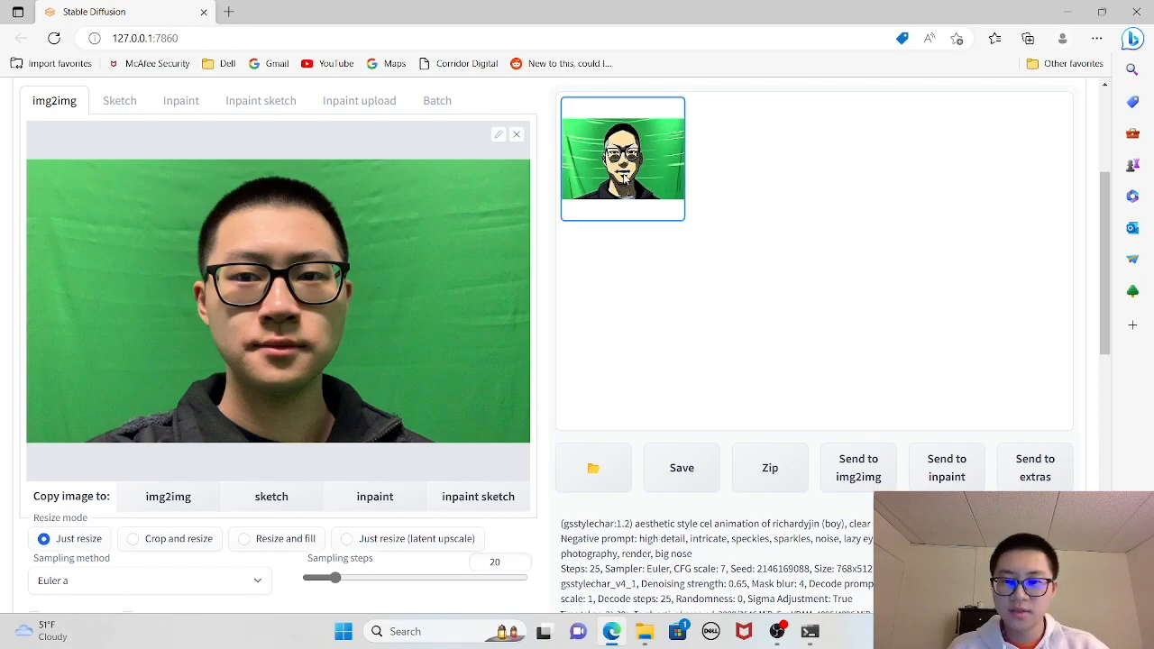
{"action": "scroll", "coordinate": [740, 345], "scroll_direction": "up", "scroll_amount": 2}
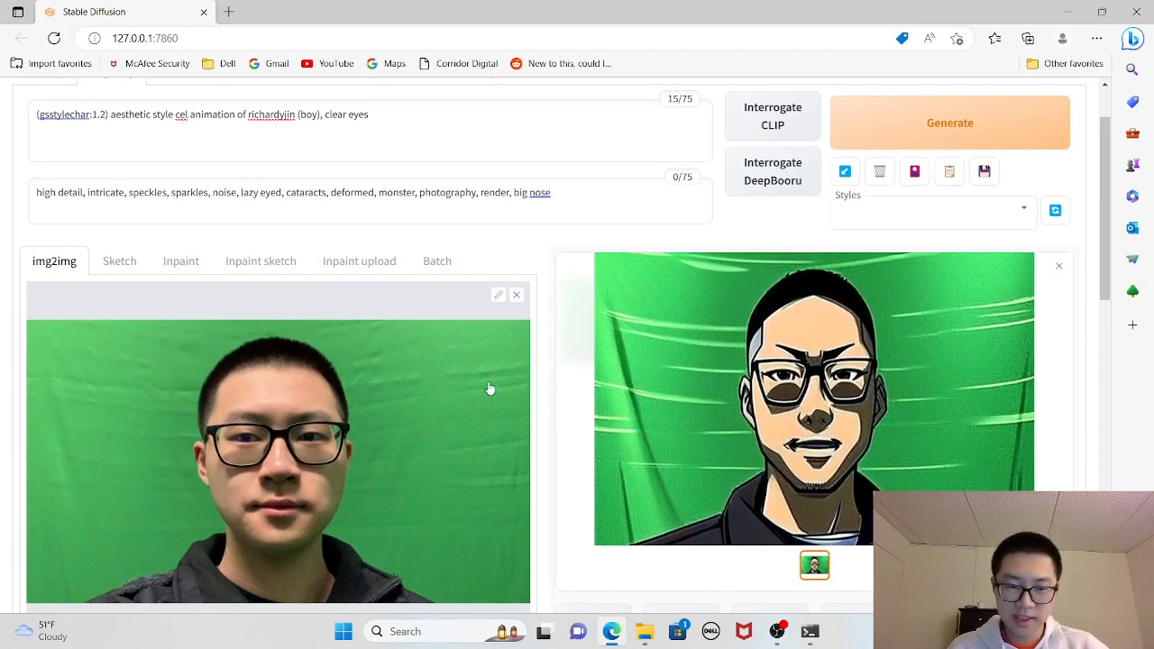
{"action": "scroll", "coordinate": [490, 389], "scroll_direction": "down", "scroll_amount": 1}
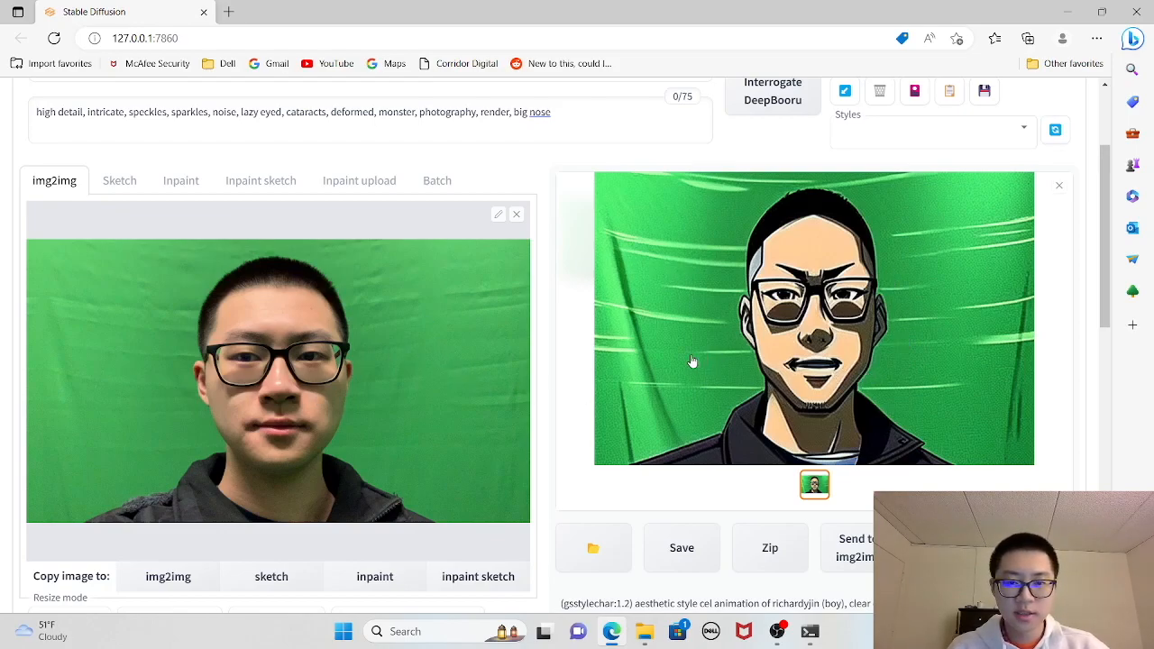
{"action": "scroll", "coordinate": [709, 360], "scroll_direction": "up", "scroll_amount": 2}
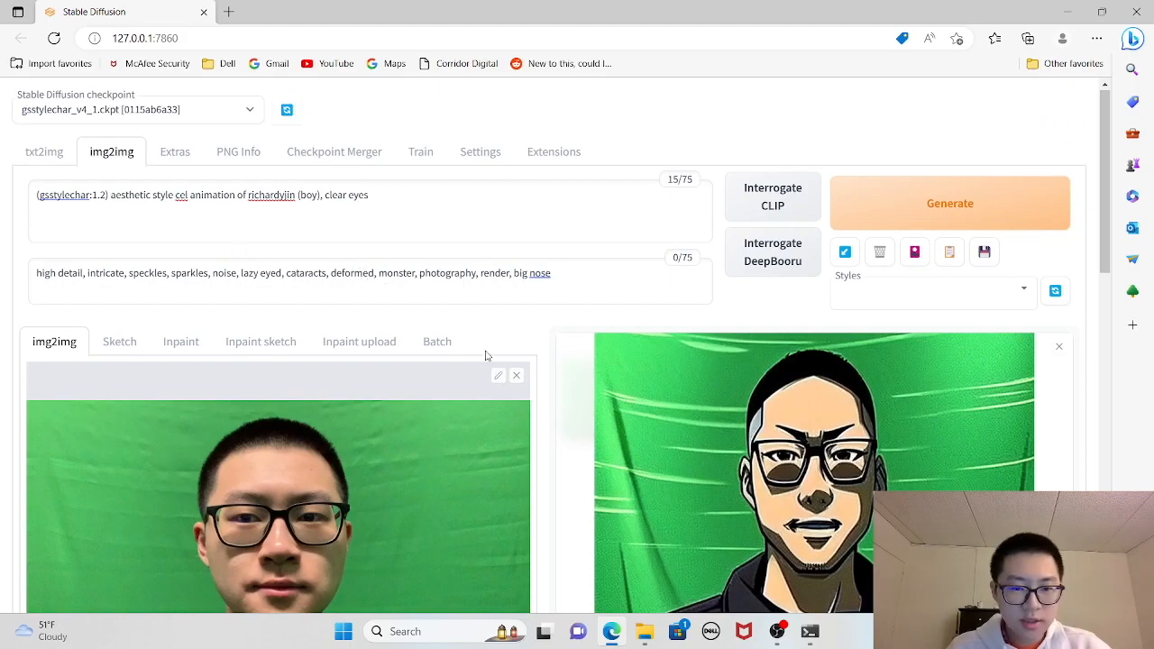
{"action": "scroll", "coordinate": [485, 354], "scroll_direction": "down", "scroll_amount": 3}
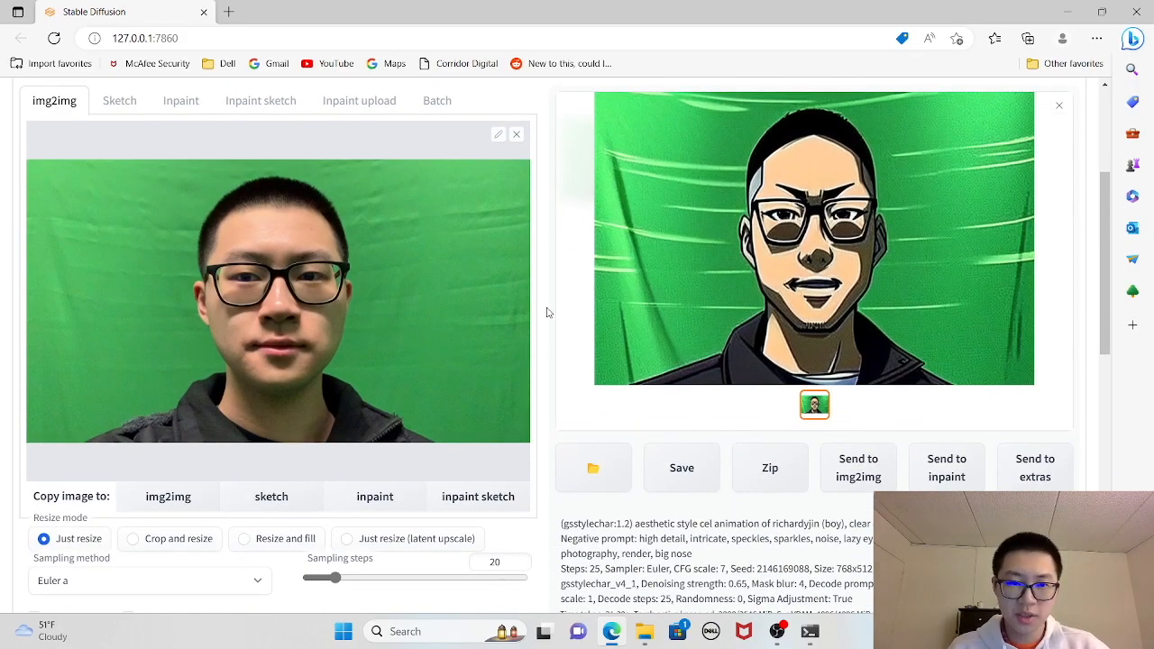
{"action": "scroll", "coordinate": [547, 312], "scroll_direction": "up", "scroll_amount": 1}
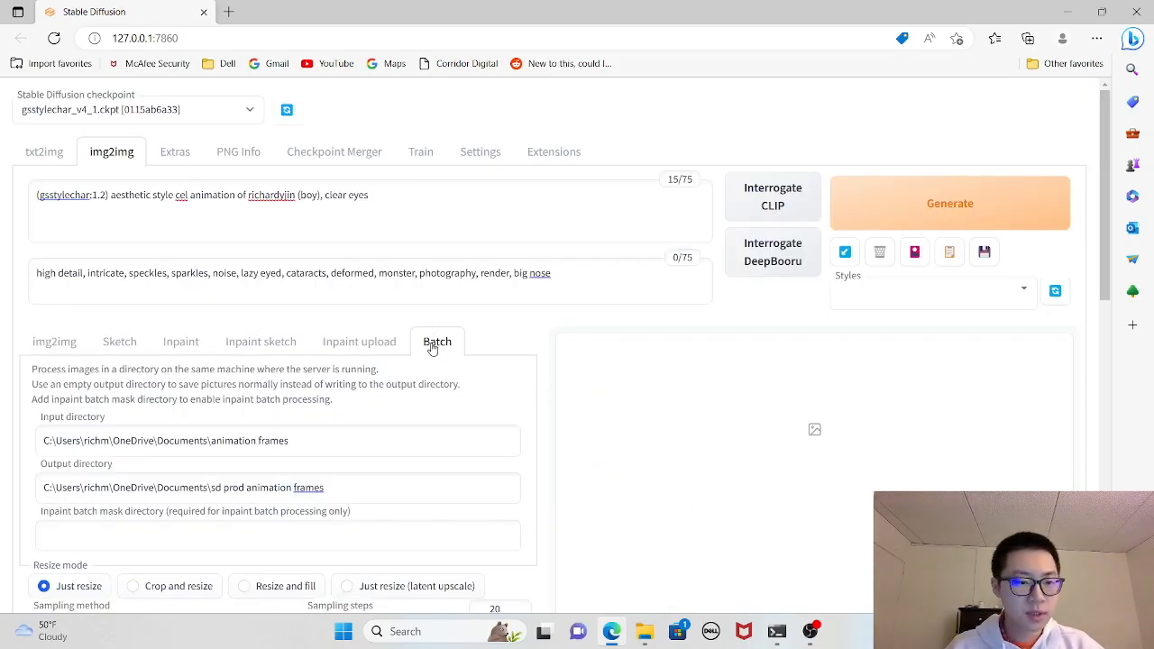
- Review the batch input and output directories, the generation settings and the img2img alternative test script options
{"action": "scroll", "coordinate": [280, 414], "scroll_direction": "down", "scroll_amount": 1}
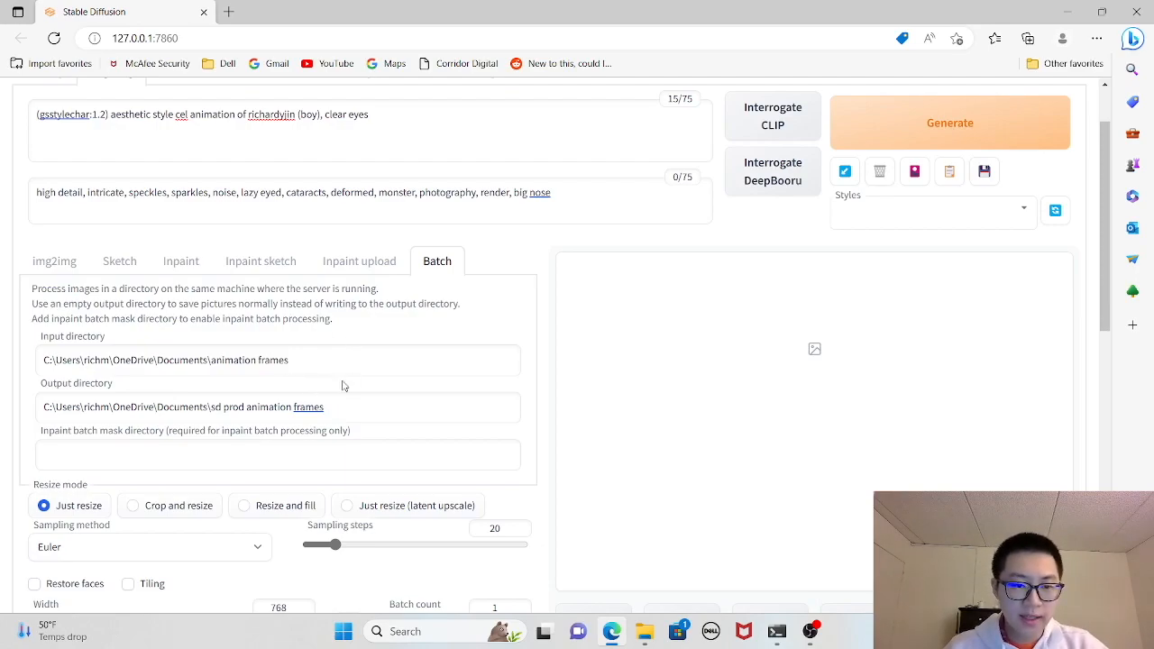
{"action": "scroll", "coordinate": [346, 388], "scroll_direction": "down", "scroll_amount": 2}
{"action": "scroll", "coordinate": [123, 329], "scroll_direction": "down", "scroll_amount": 1}
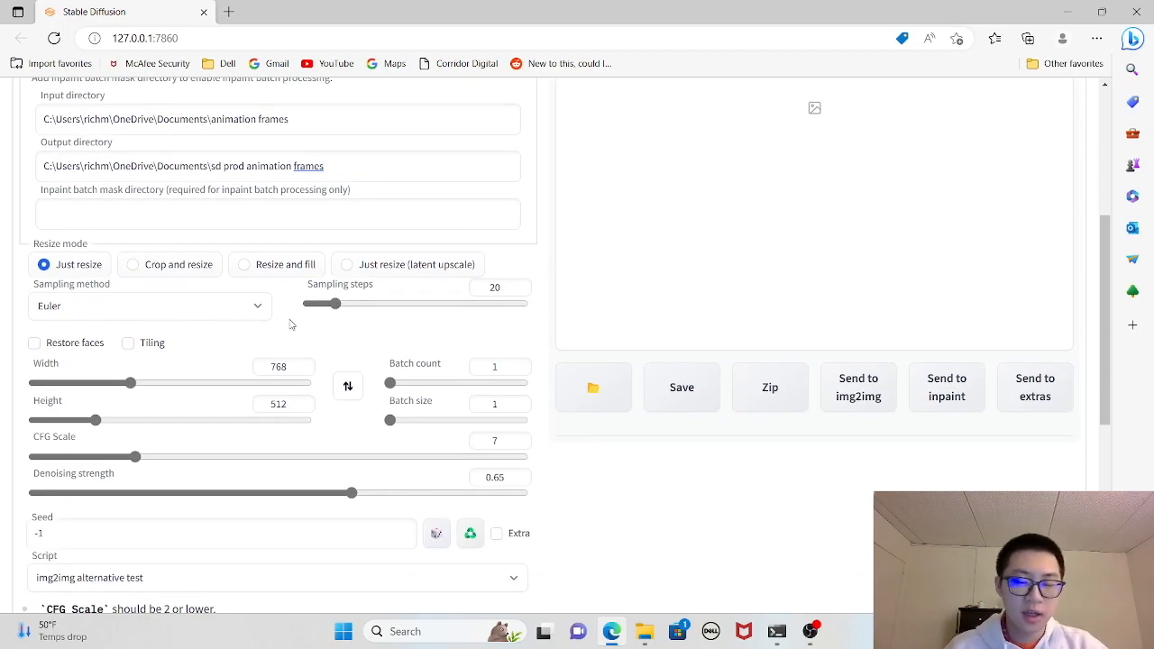
{"action": "scroll", "coordinate": [159, 252], "scroll_direction": "down", "scroll_amount": 1}
{"action": "scroll", "coordinate": [231, 276], "scroll_direction": "down", "scroll_amount": 2}
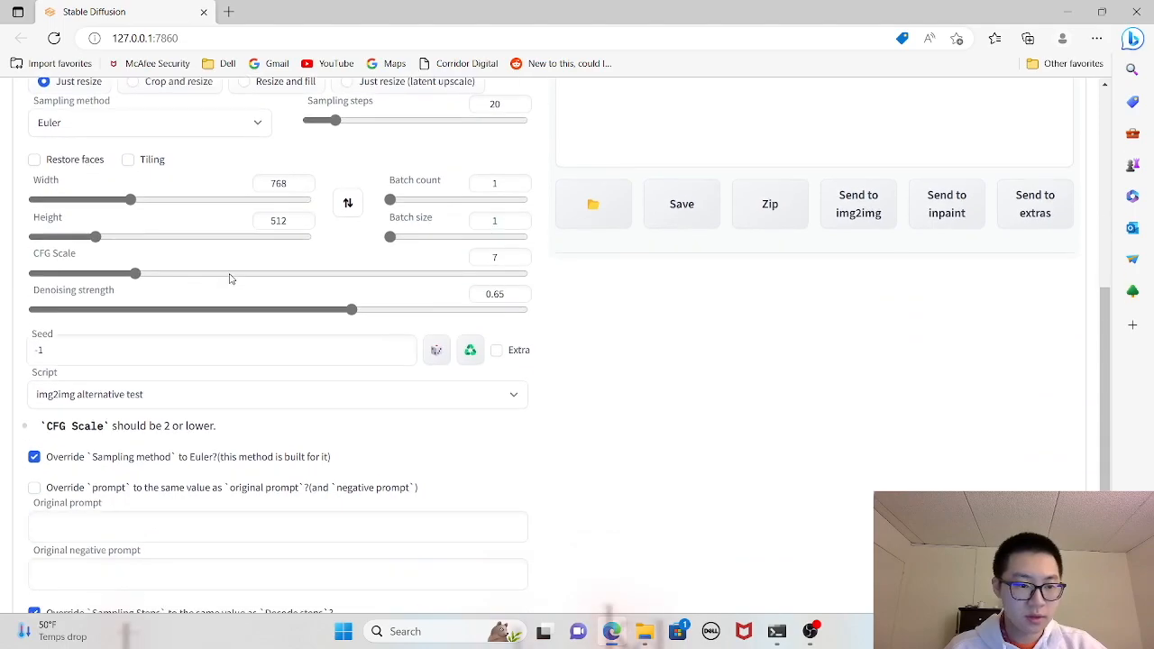
{"action": "scroll", "coordinate": [225, 338], "scroll_direction": "down", "scroll_amount": 3}
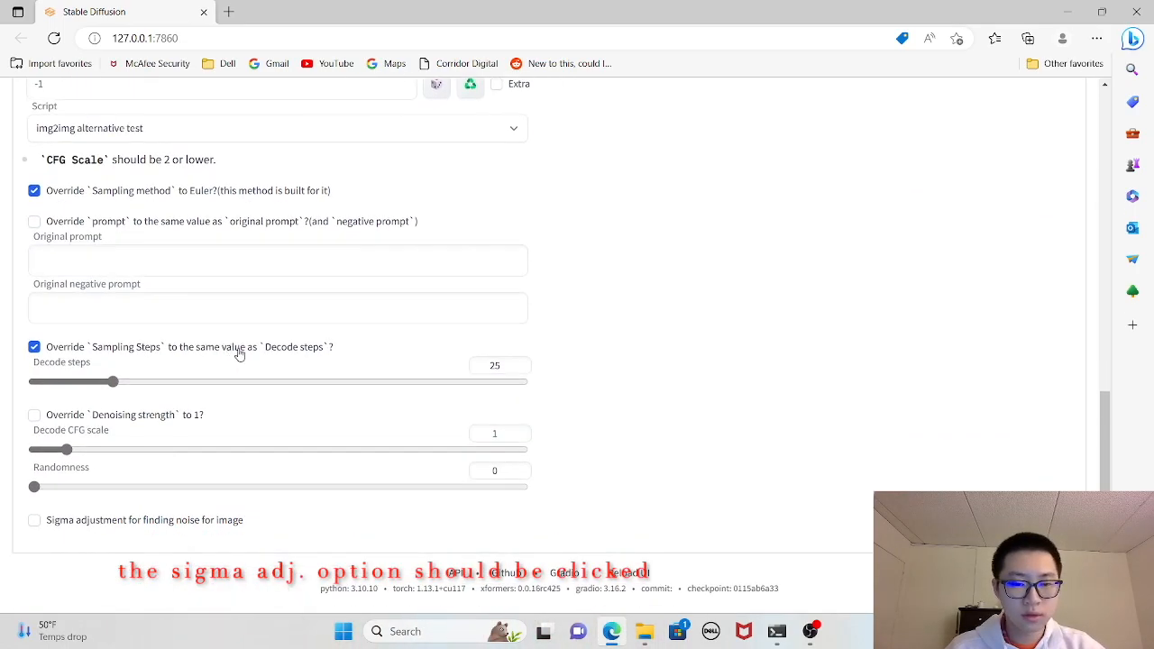
{"action": "scroll", "coordinate": [924, 489], "scroll_direction": "up", "scroll_amount": 12}
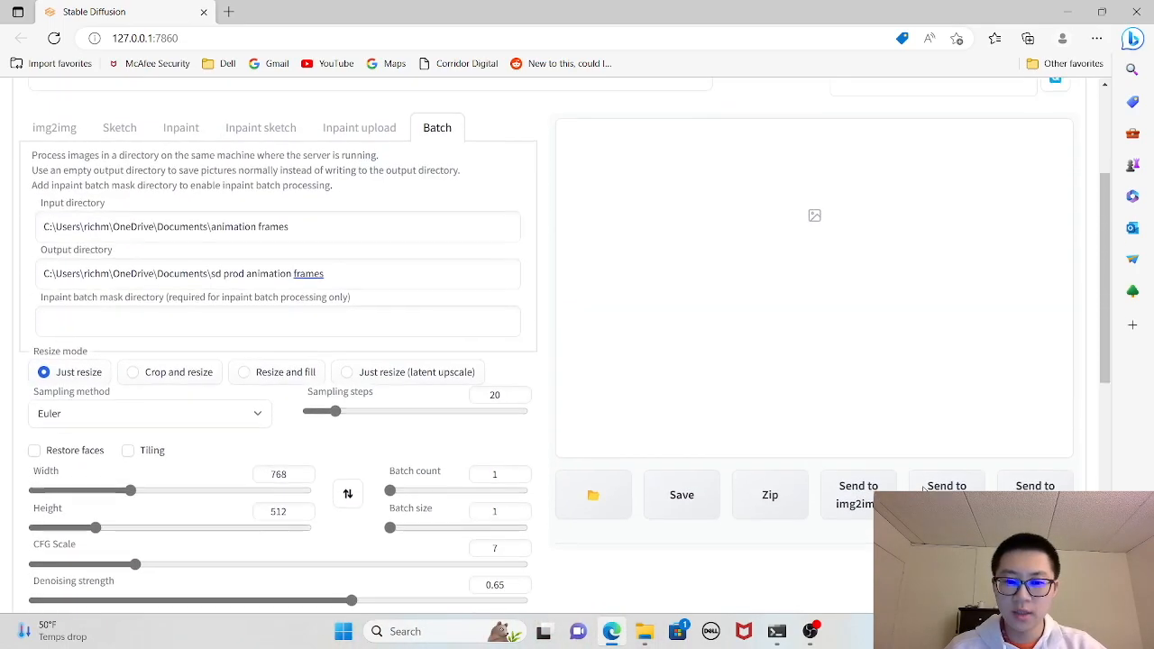
{"action": "scroll", "coordinate": [924, 490], "scroll_direction": "up", "scroll_amount": 1}
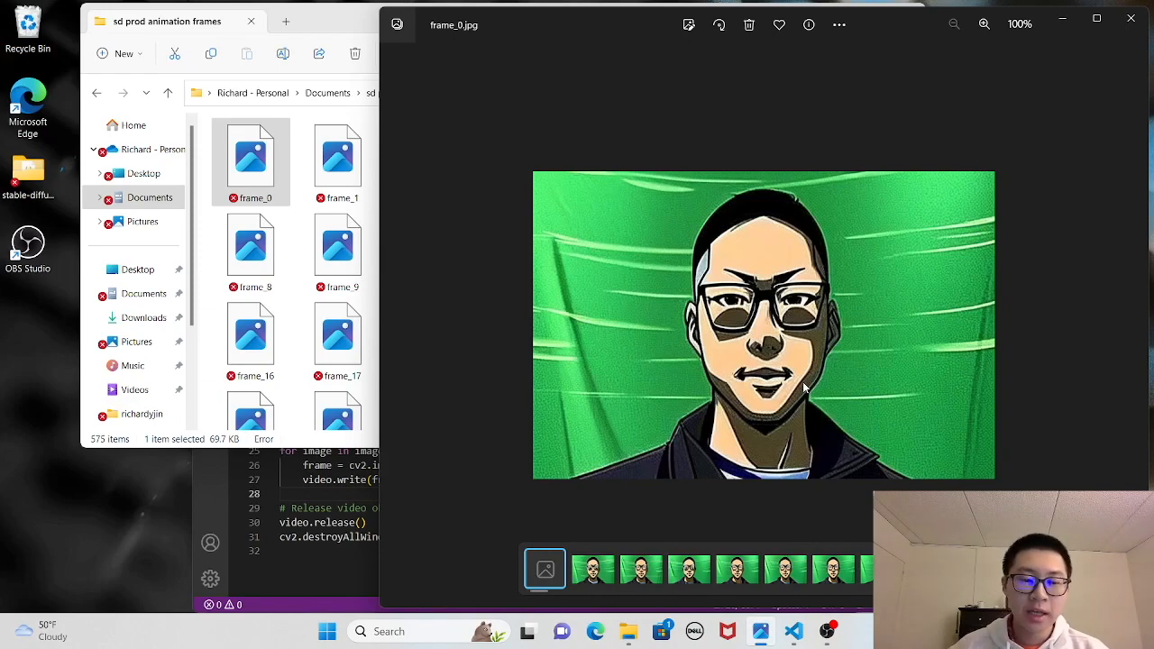
- Play the reconstructed video of the stylized sd prod animation frames in Media Player
{"action": "left_click", "coordinate": [338, 502]}
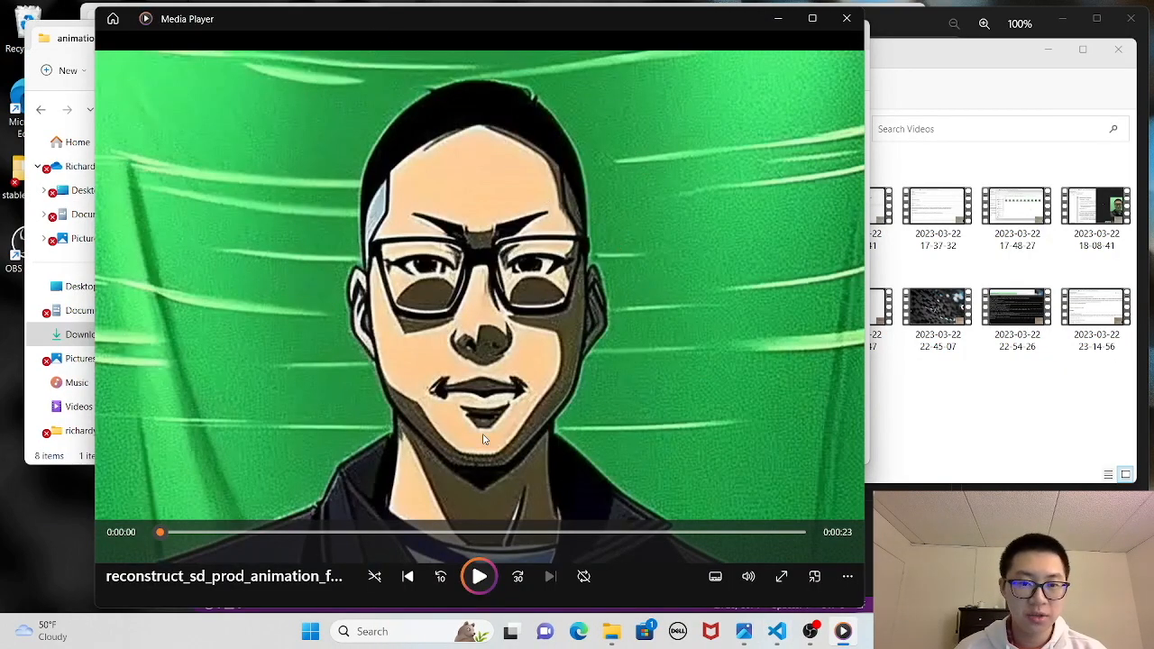
{"action": "left_click", "coordinate": [487, 575]}
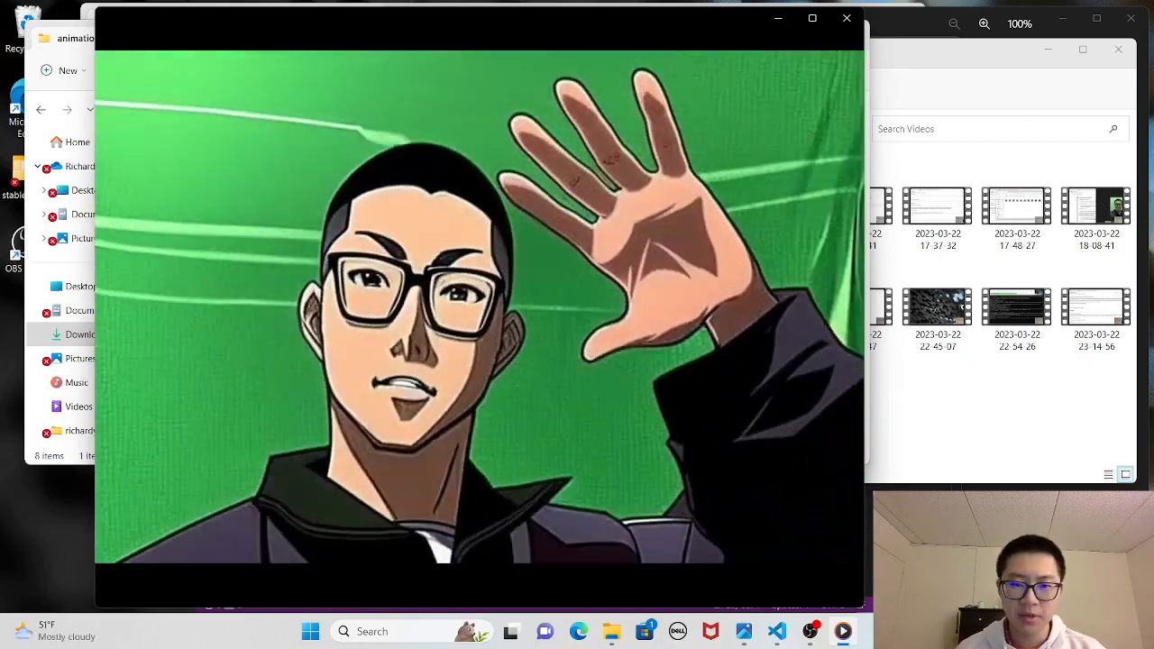
{"action": "mouse_move", "coordinate": [481, 586]}
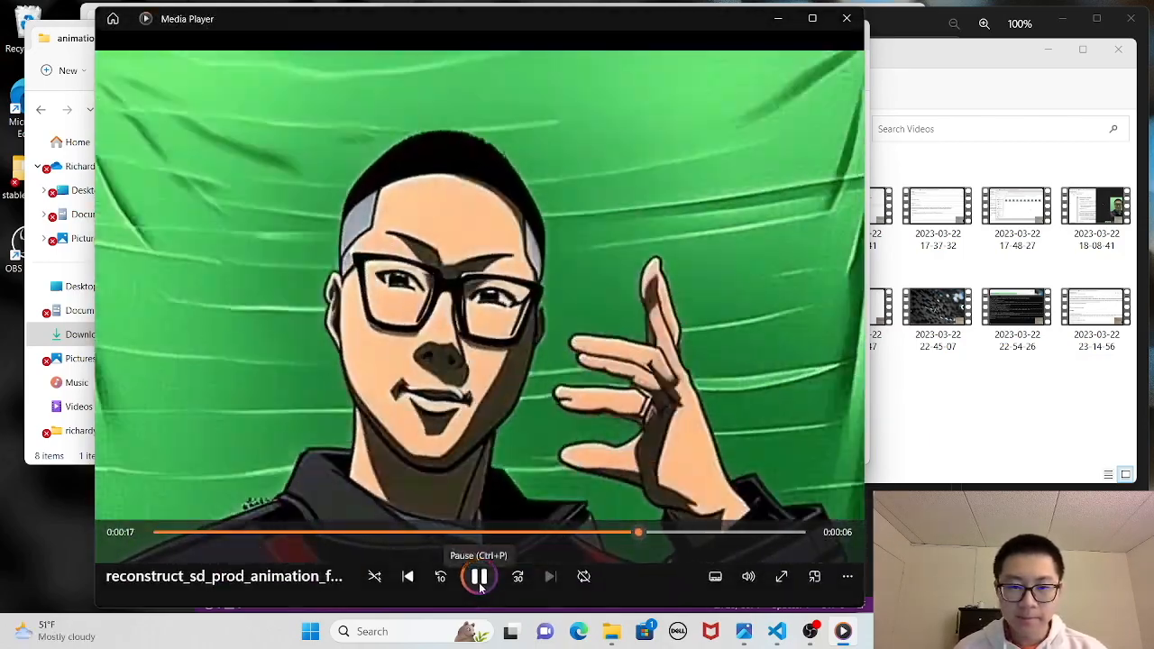